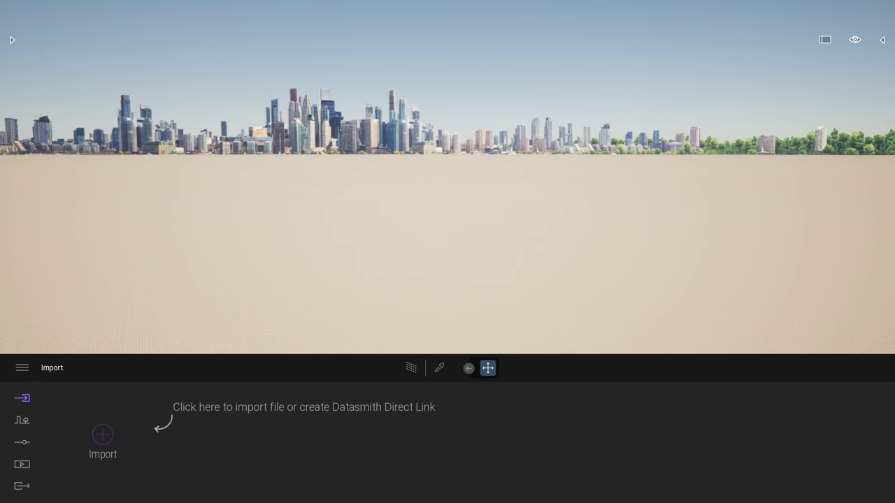
# Step: Import the SketchUp file VillaAlicante.skp into the empty scene as geometry
pyautogui.click(882, 40)
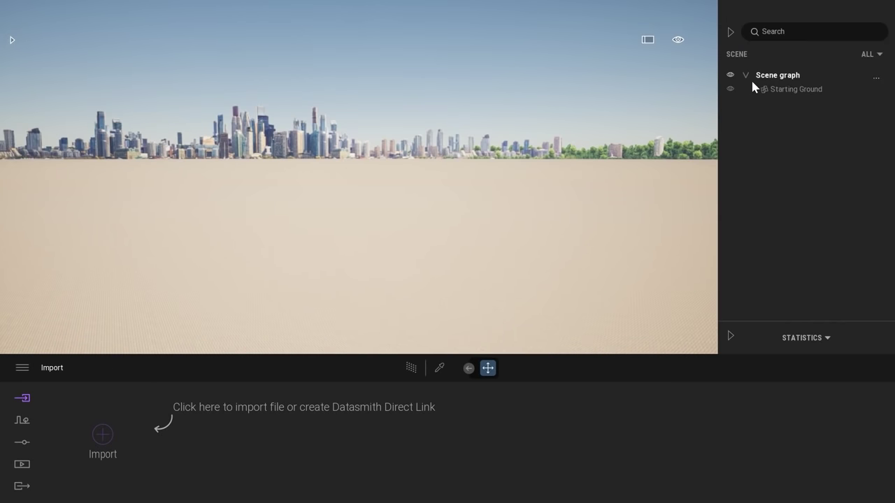
pyautogui.click(730, 32)
pyautogui.click(102, 434)
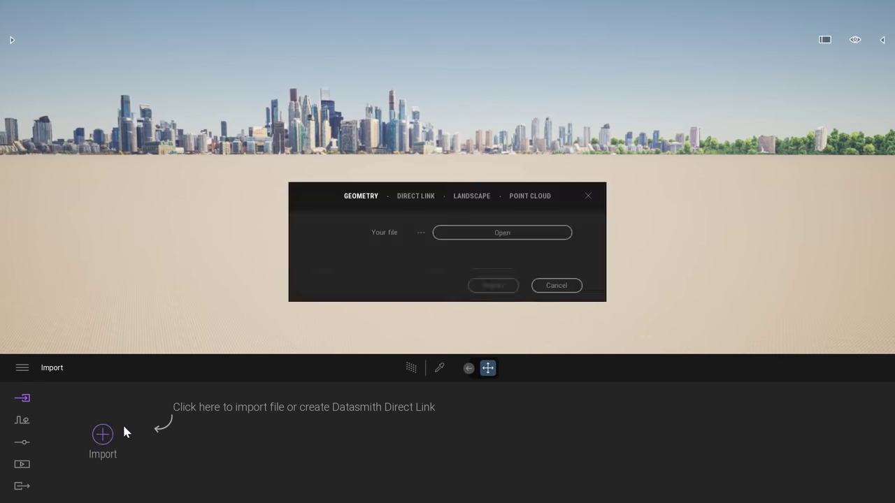
pyautogui.click(500, 233)
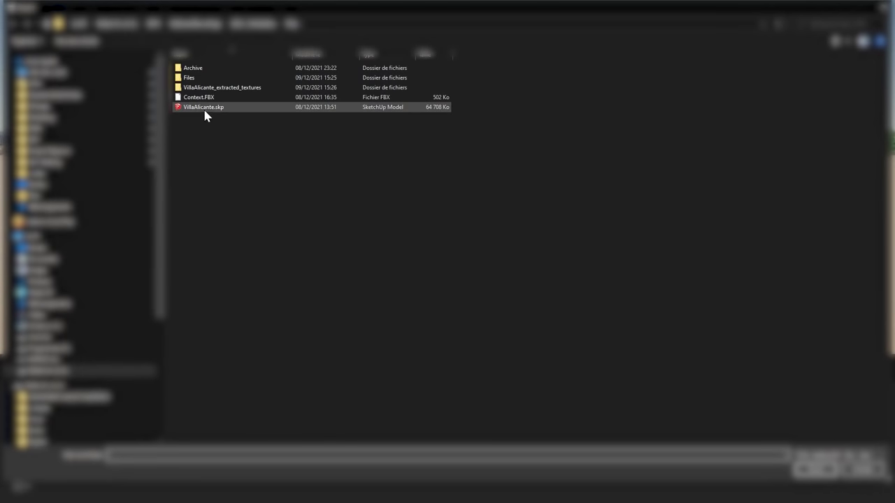
pyautogui.doubleClick(204, 108)
pyautogui.click(492, 396)
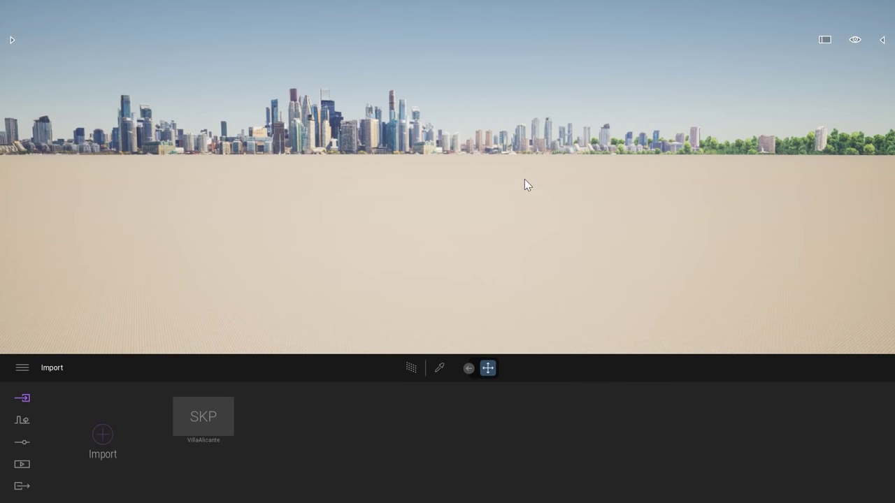
# Step: Focus the view on VillaAlicante.skp from the scene graph and orbit around to the villa's pool side
pyautogui.click(882, 42)
pyautogui.click(795, 105)
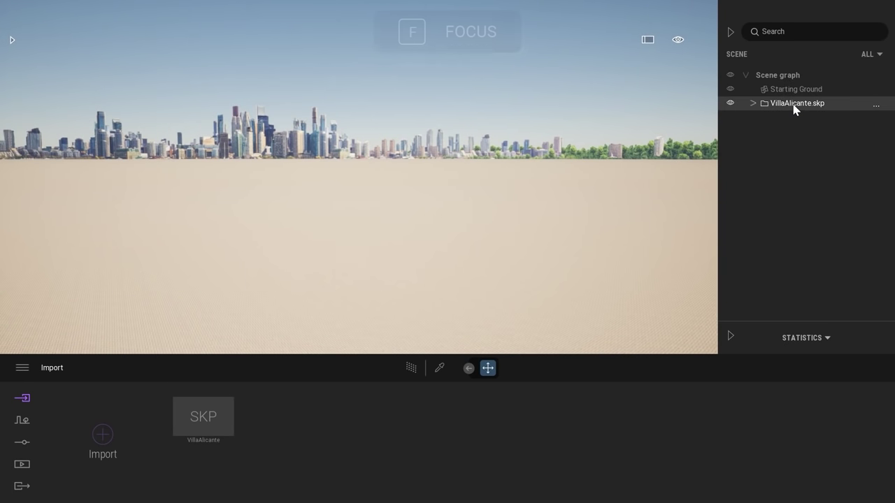
pyautogui.press('f')
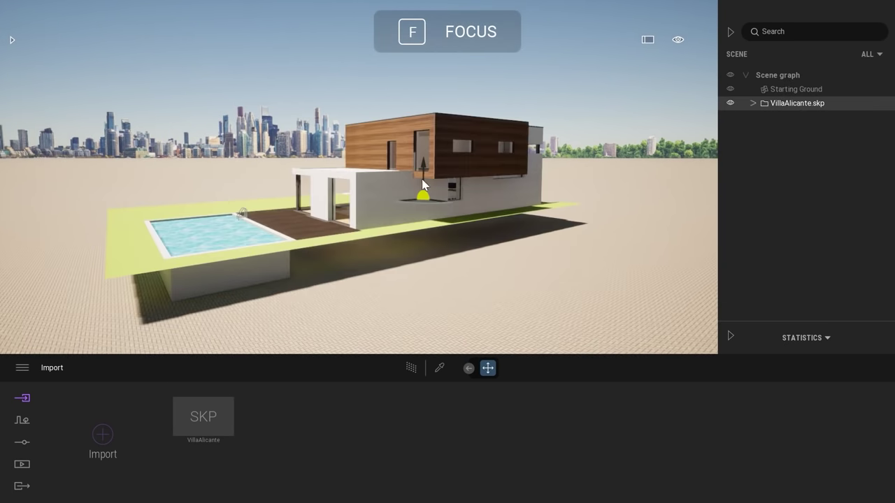
pyautogui.keyDown('shift'); pyautogui.moveTo(334, 192); pyautogui.dragTo(517, 216, button='middle'); pyautogui.keyUp('shift')
pyautogui.keyDown('shift'); pyautogui.moveTo(358, 209); pyautogui.dragTo(475, 181, button='middle'); pyautogui.keyUp('shift')
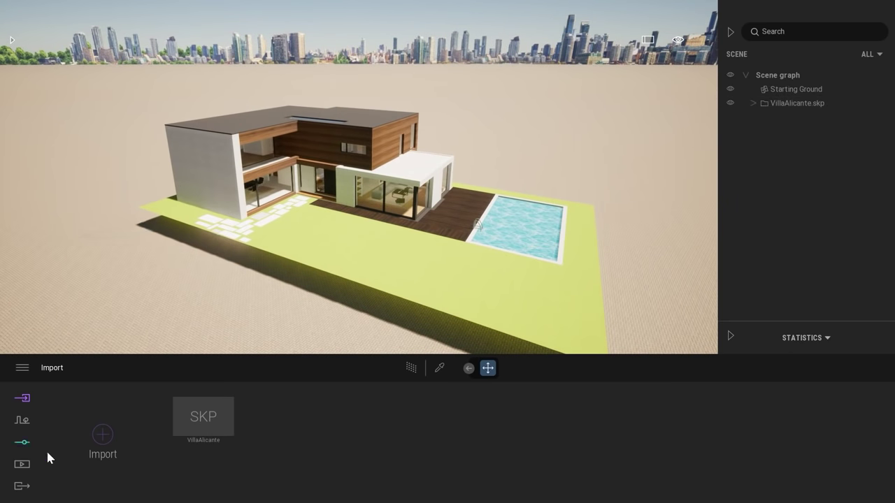
# Step: Import the Context.FBX file as geometry to add the villa's surroundings
pyautogui.click(102, 437)
pyautogui.click(480, 234)
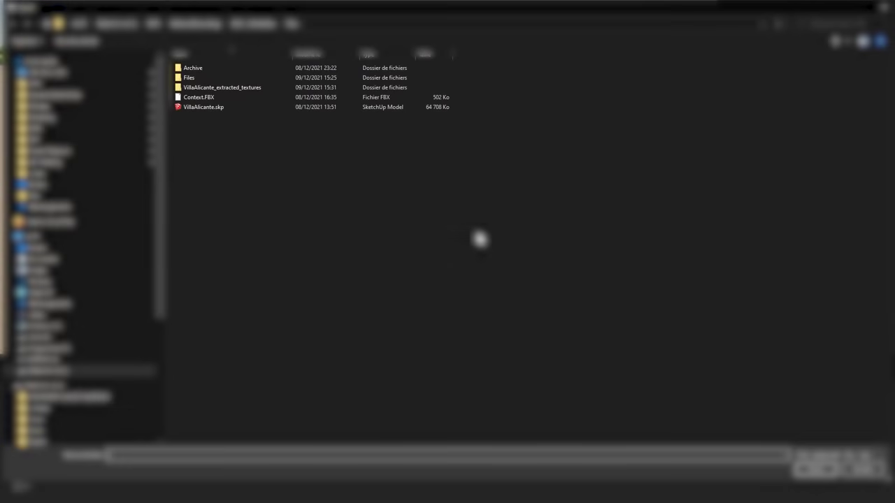
pyautogui.doubleClick(219, 109)
pyautogui.click(492, 396)
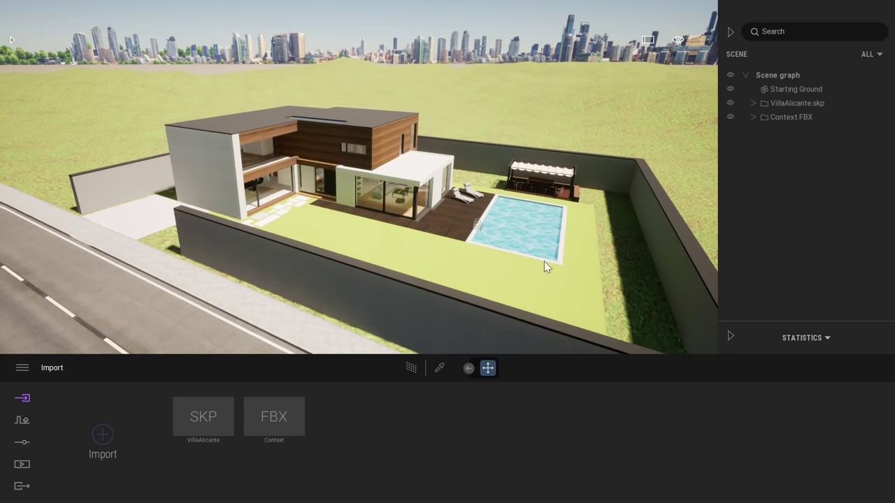
# Step: Apply the Grass 4 nature ground material to the rough strip beside the wall and to the flat green lawn
pyautogui.keyDown('shift'); pyautogui.moveTo(544, 261); pyautogui.dragTo(426, 272, button='middle'); pyautogui.keyUp('shift')
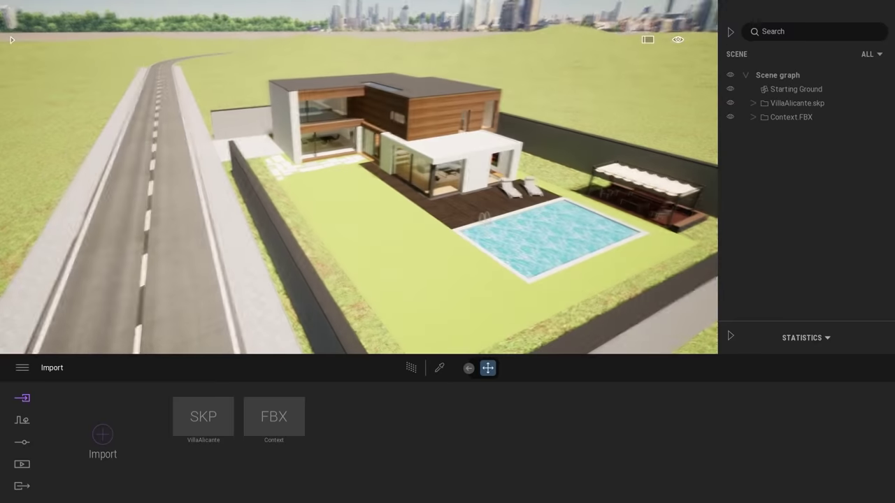
pyautogui.moveTo(559, 314); pyautogui.dragTo(534, 263, button='right')
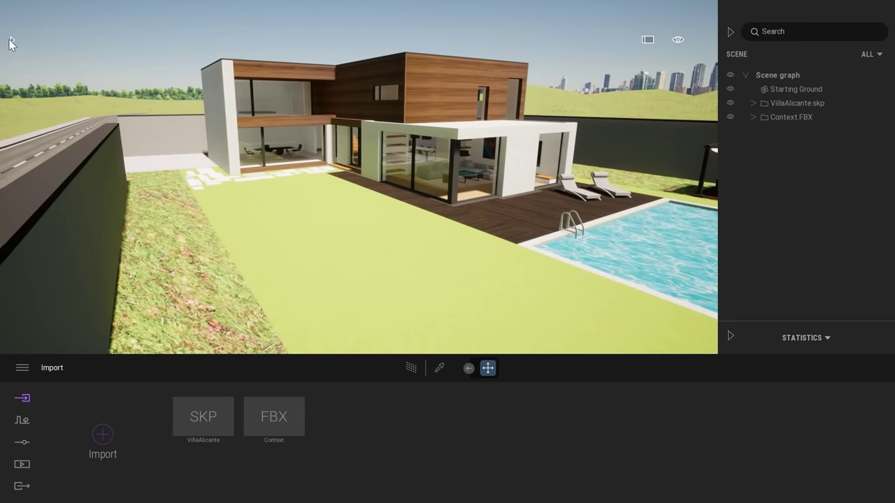
pyautogui.click(11, 42)
pyautogui.click(47, 115)
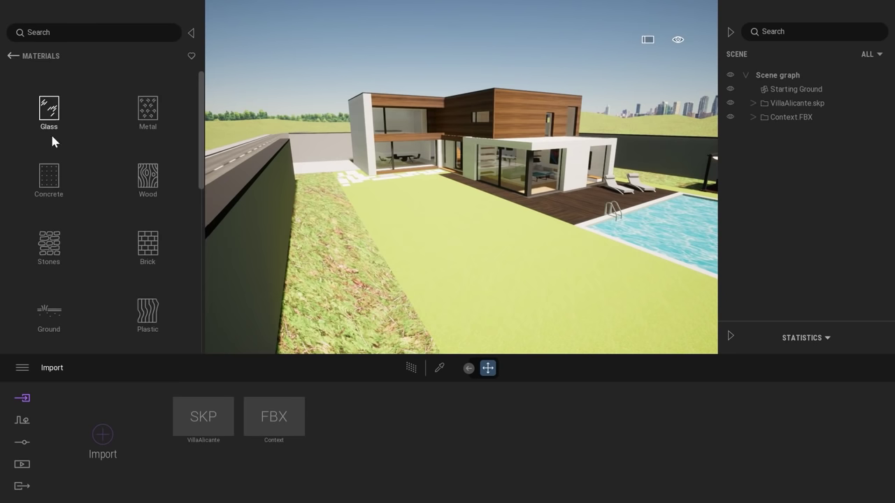
pyautogui.click(49, 316)
pyautogui.click(142, 110)
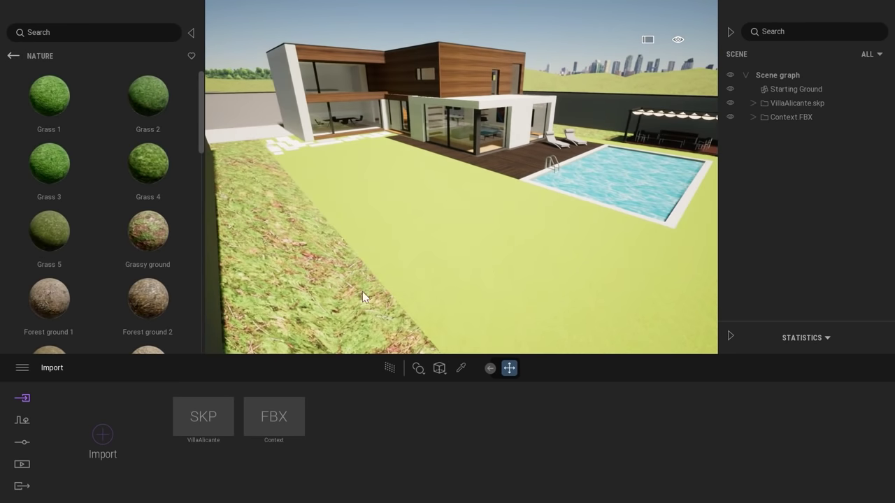
pyautogui.moveTo(160, 179); pyautogui.dragTo(321, 214)
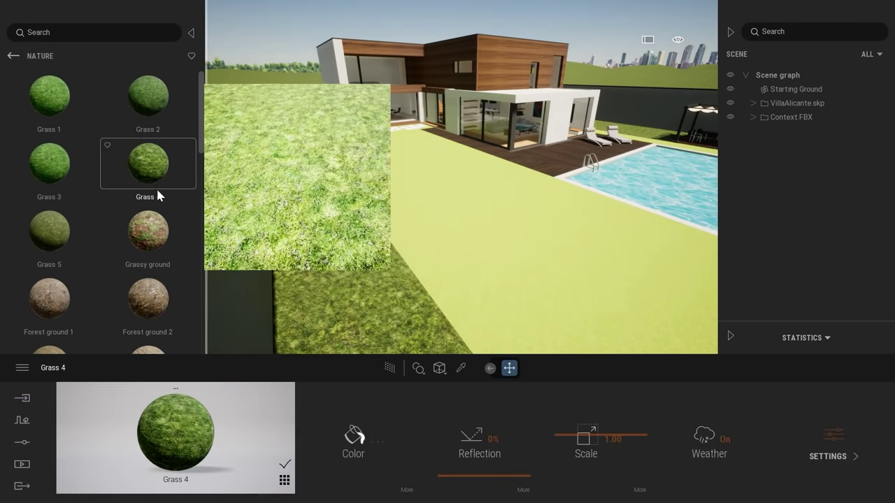
pyautogui.moveTo(158, 196); pyautogui.dragTo(503, 265)
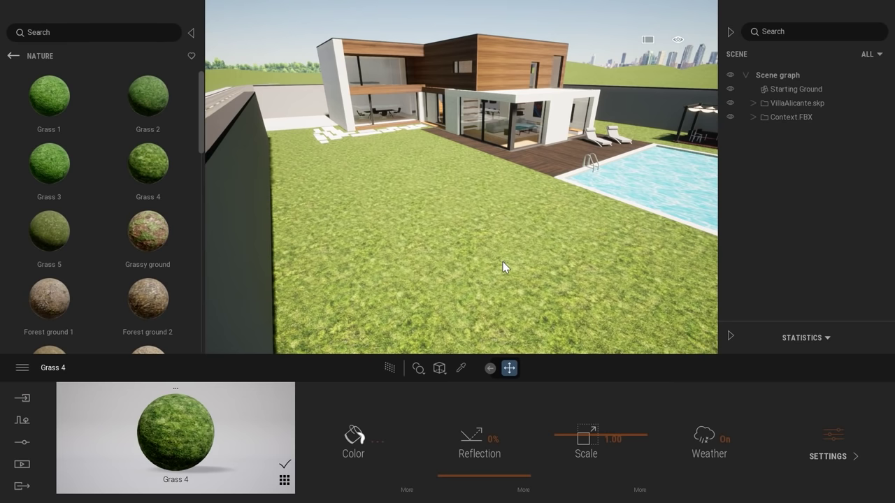
# Step: Apply the Pool 01 water material to the swimming pool surface
pyautogui.press('s')
pyautogui.moveTo(503, 263); pyautogui.dragTo(601, 237, button='right')
pyautogui.press('w')
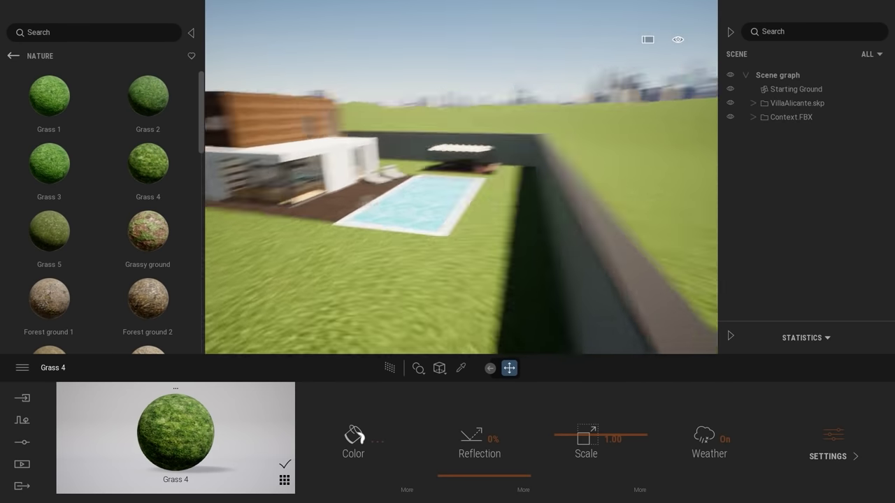
pyautogui.click(13, 55)
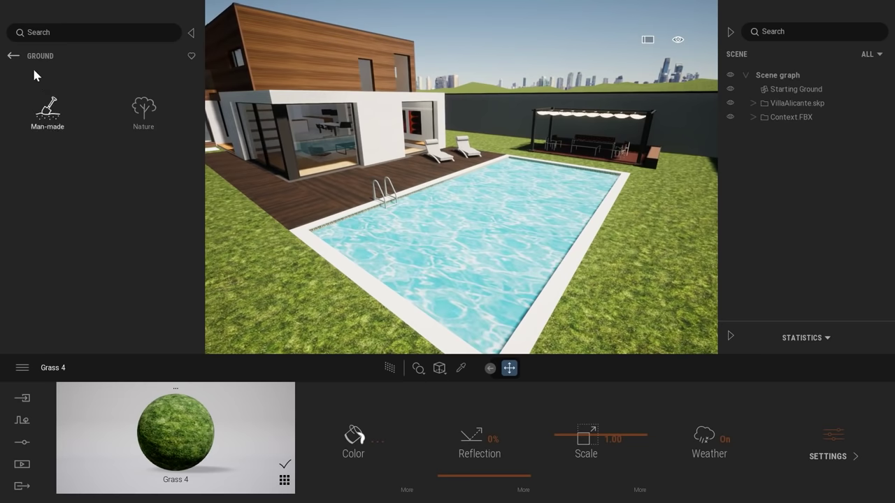
pyautogui.click(12, 55)
pyautogui.scroll(-5, 93, 263)
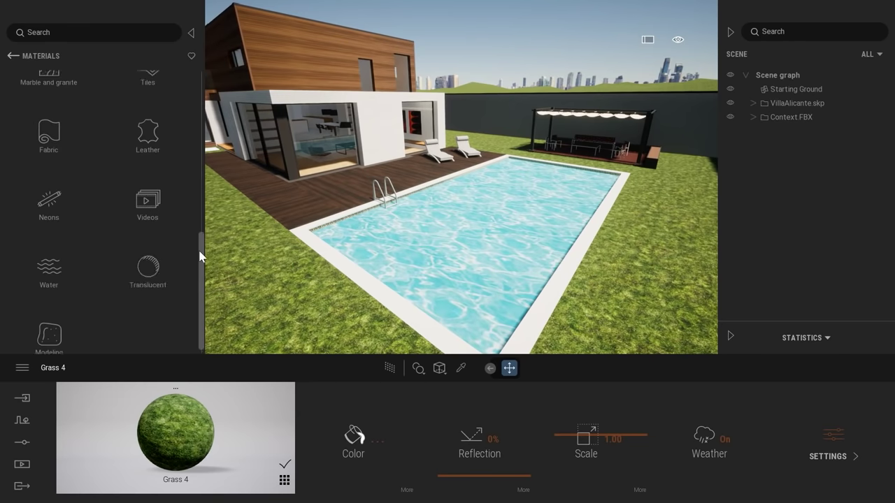
pyautogui.click(93, 262)
pyautogui.moveTo(56, 98); pyautogui.dragTo(477, 244)
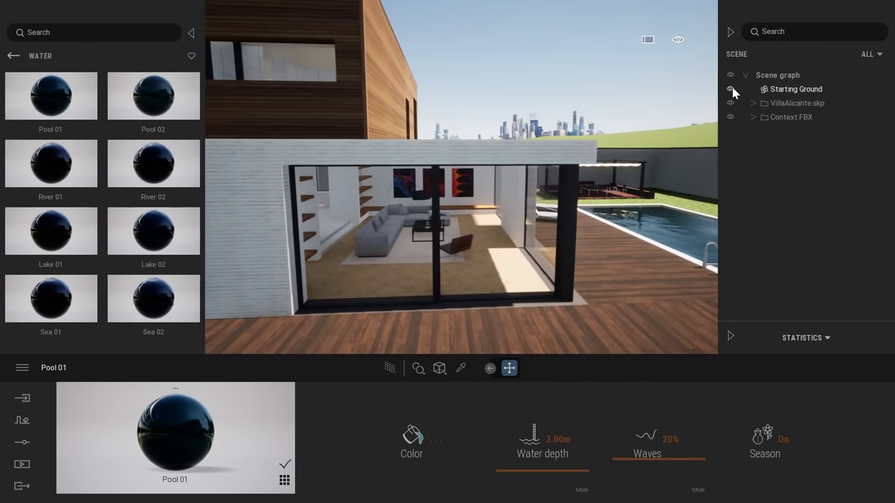
# Step: Hide the Starting Ground and move the camera into the living room, framing the sofa, wall art and pool-side windows
pyautogui.click(730, 88)
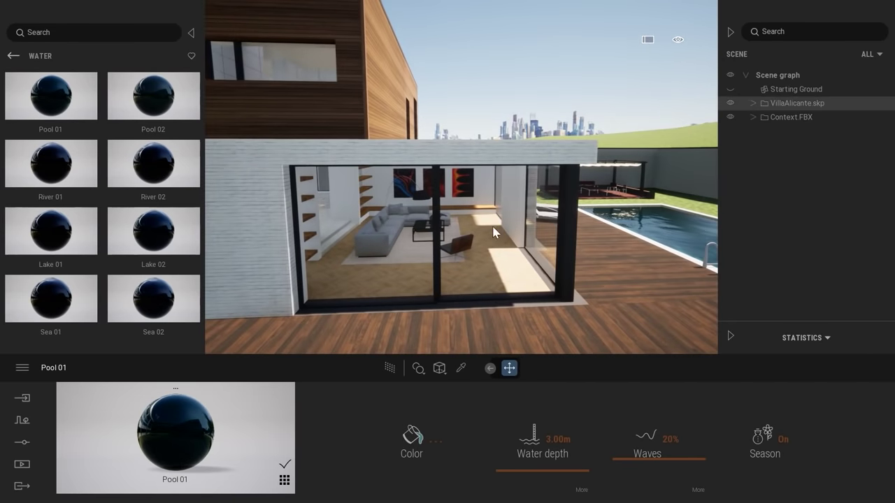
pyautogui.press('w')
pyautogui.moveTo(492, 233); pyautogui.dragTo(525, 231, button='right')
pyautogui.click(729, 32)
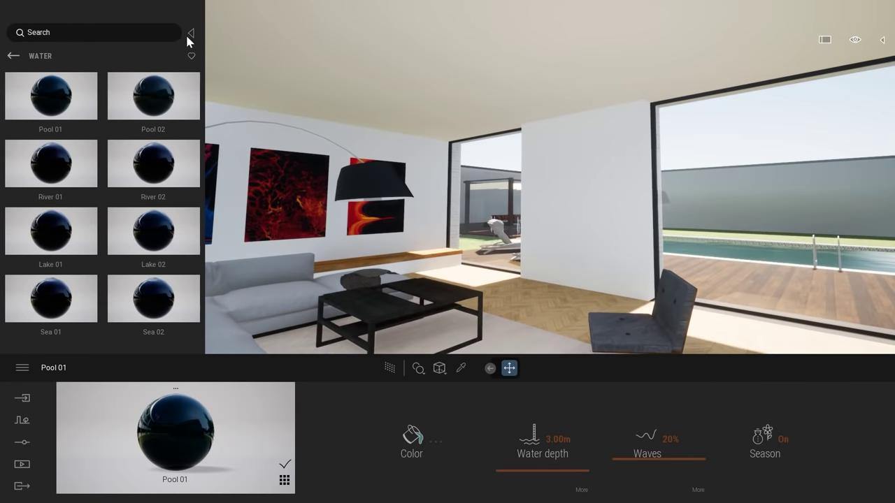
pyautogui.click(190, 33)
pyautogui.moveTo(519, 159); pyautogui.dragTo(439, 216, button='right')
pyautogui.press('s')
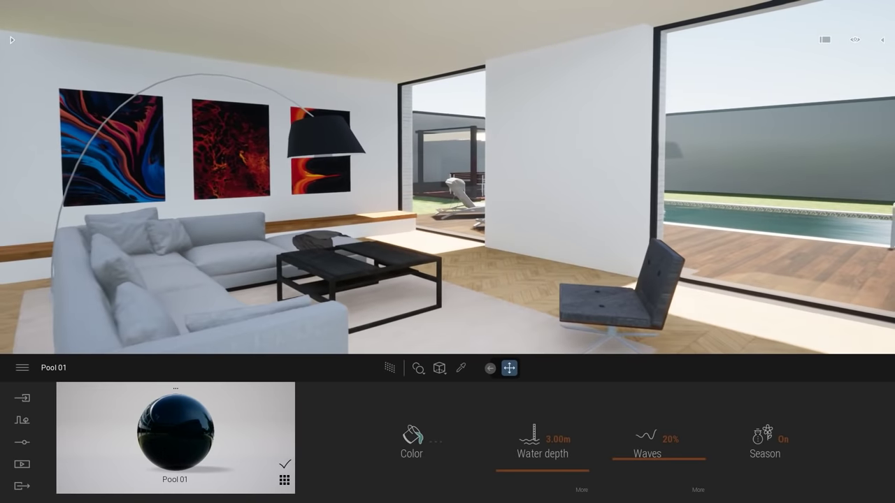
pyautogui.press('a')
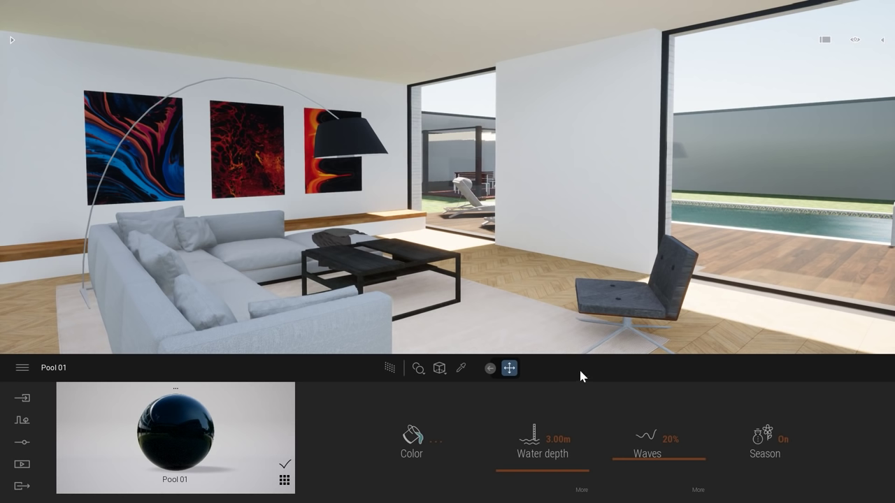
# Step: Turn on the Path Tracer and set its quality preset to Low with the renderer settings open
pyautogui.click(389, 368)
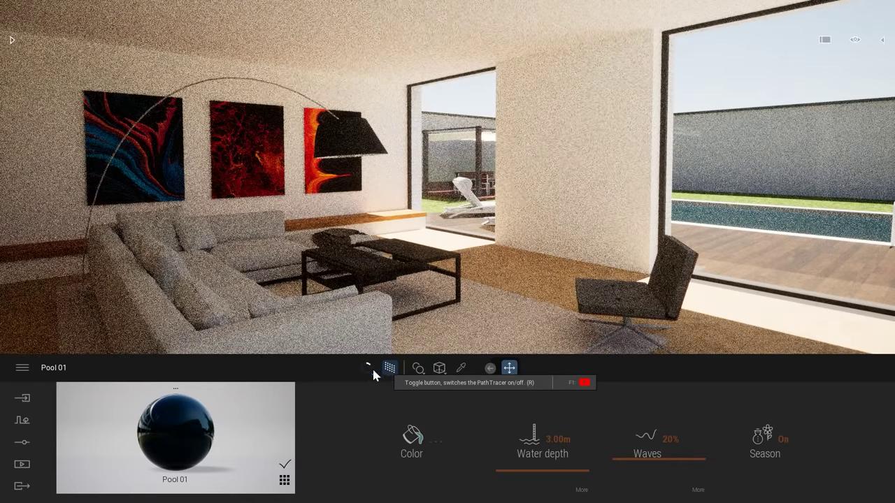
pyautogui.click(368, 368)
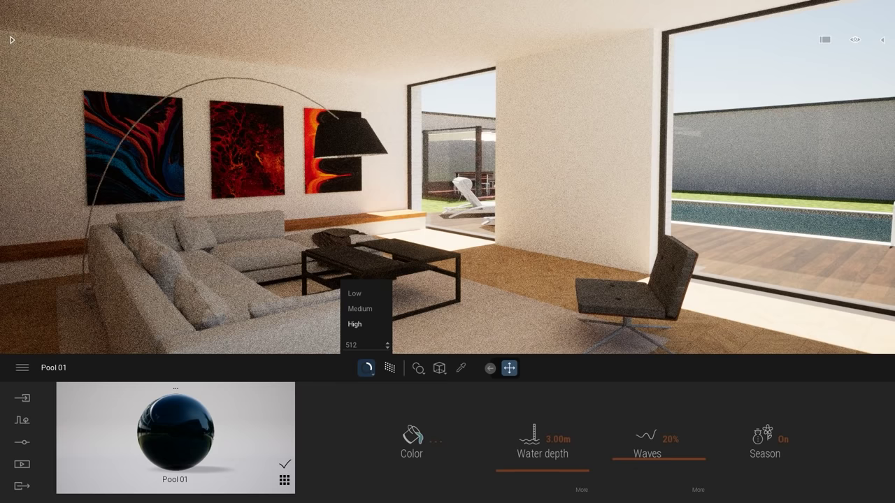
pyautogui.click(21, 443)
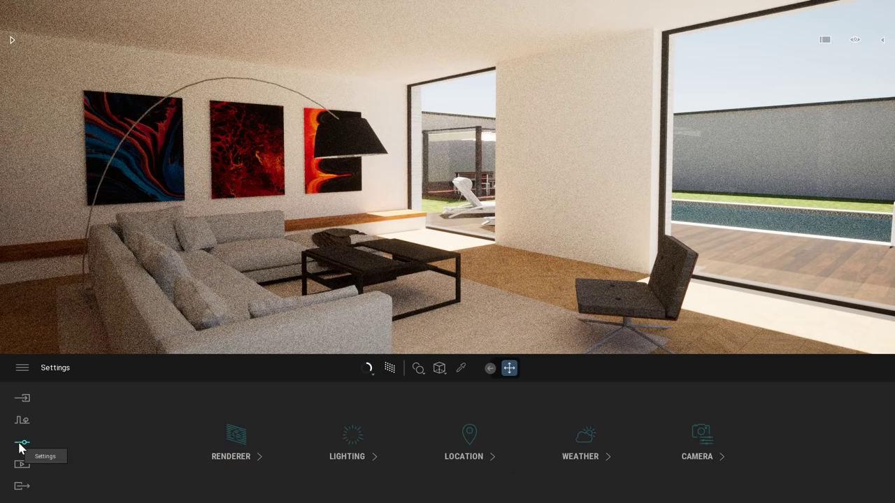
pyautogui.click(236, 436)
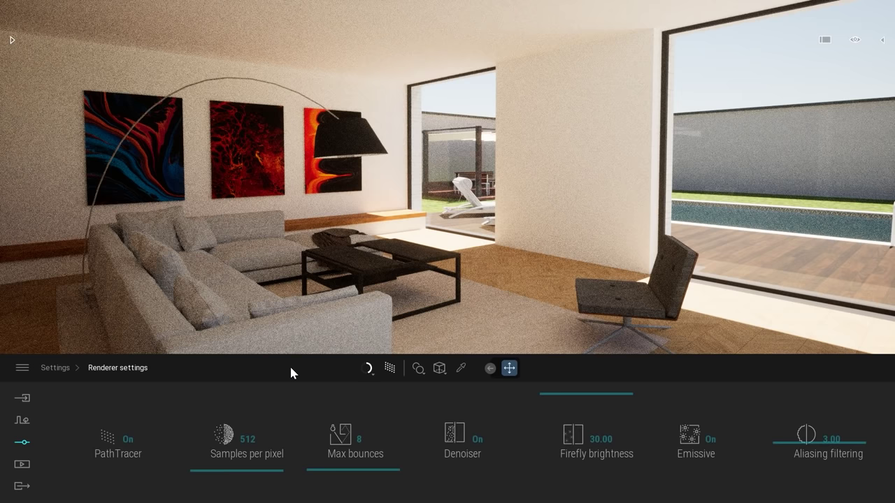
pyautogui.click(367, 368)
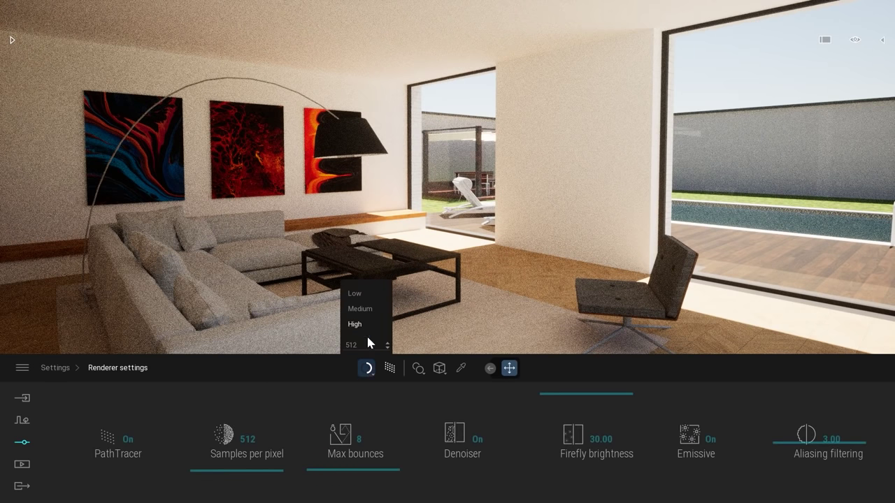
pyautogui.click(356, 295)
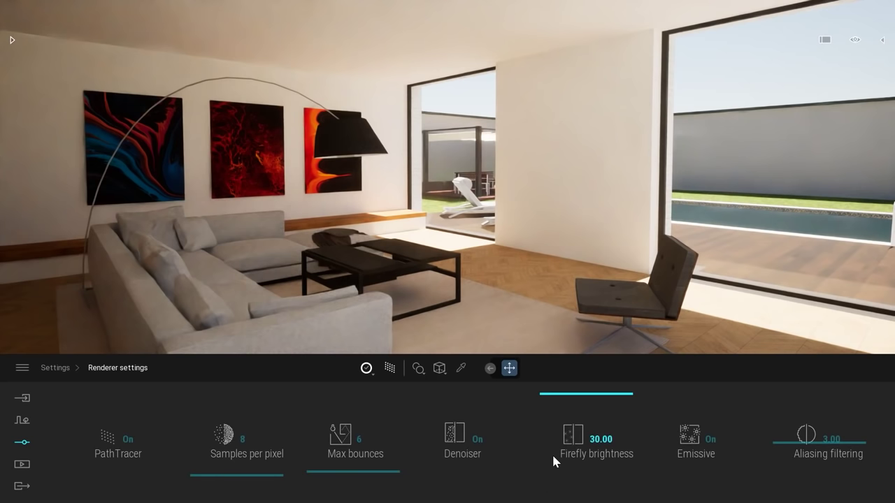
# Step: Compare the undenoised image by turning the Denoiser off, toggling the Path Tracer off and on, and turning the Denoiser back on
pyautogui.click(465, 447)
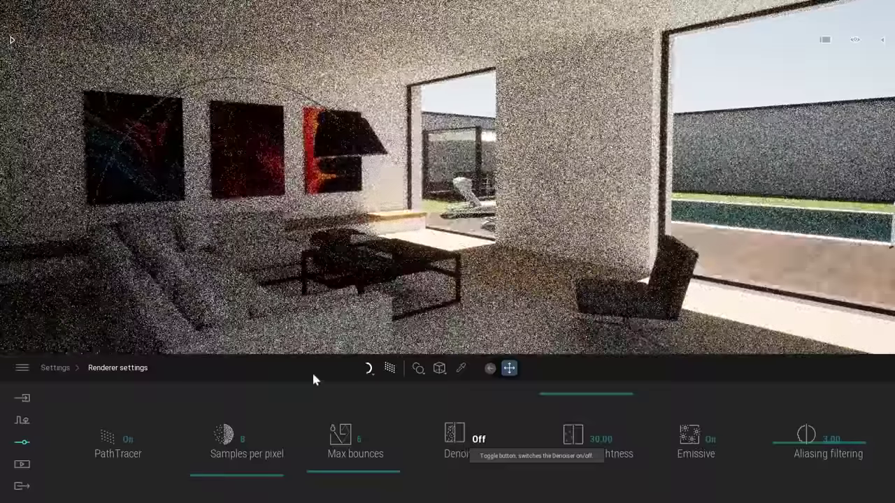
pyautogui.click(390, 368)
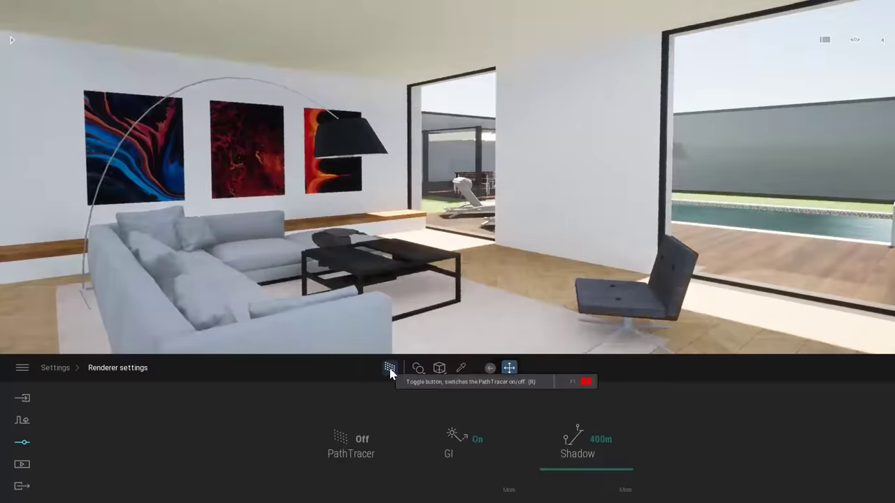
pyautogui.click(389, 369)
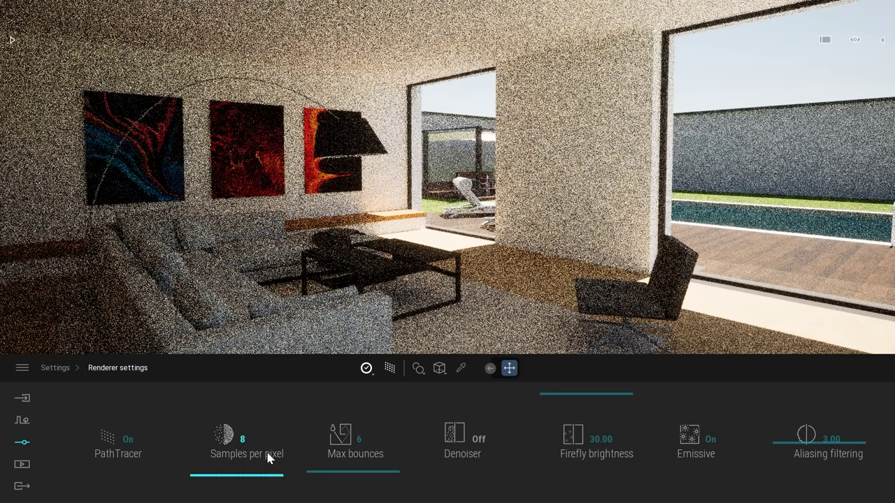
pyautogui.click(468, 429)
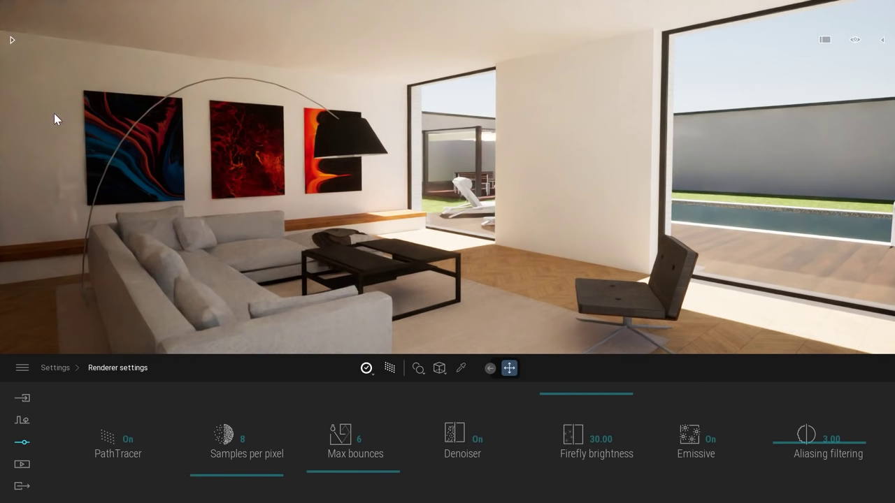
# Step: Set the Path Tracer's samples per pixel to 64
pyautogui.click(244, 442)
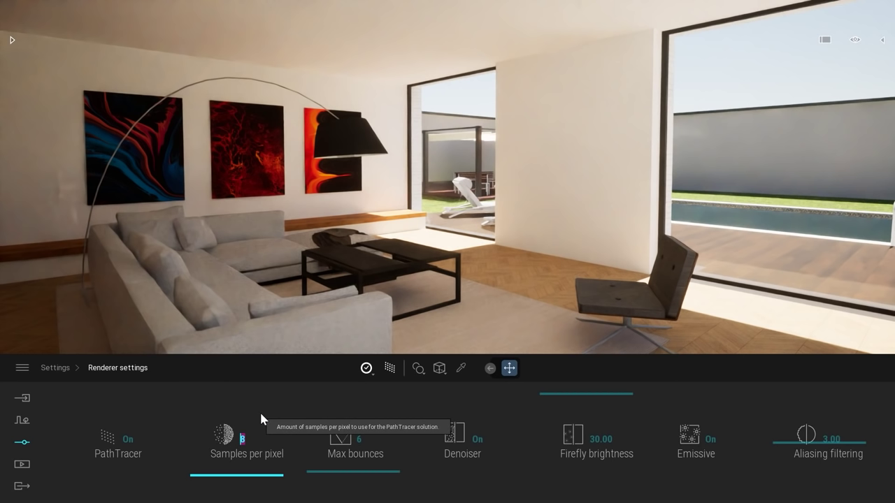
pyautogui.write('64')
pyautogui.press('Return')
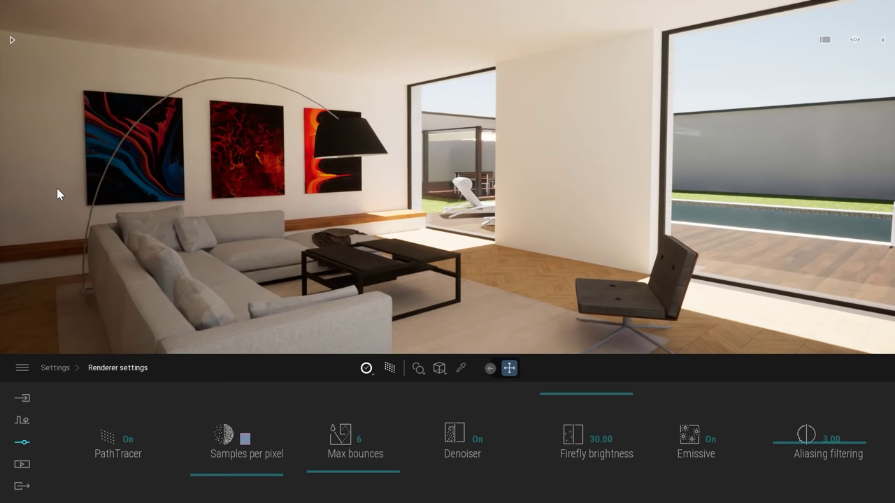
# Step: Create a first image of the living-room view in Media and turn the Path Tracer on for it
pyautogui.click(21, 464)
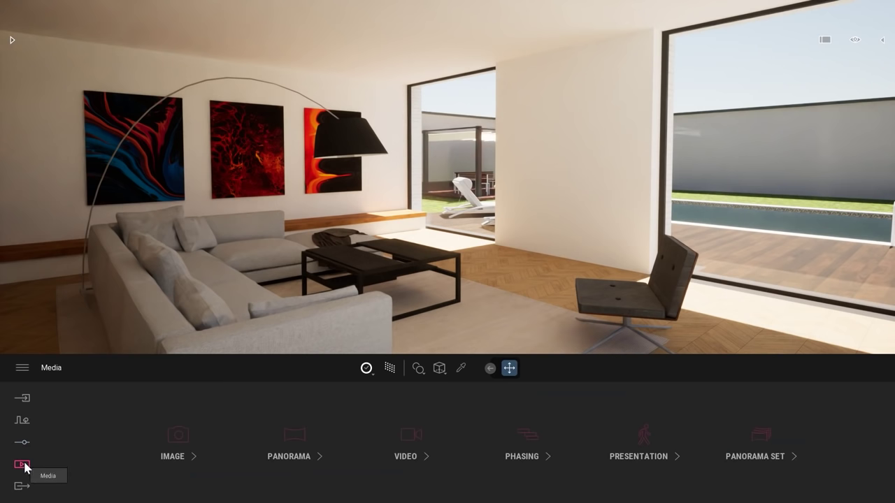
pyautogui.click(389, 368)
pyautogui.click(177, 428)
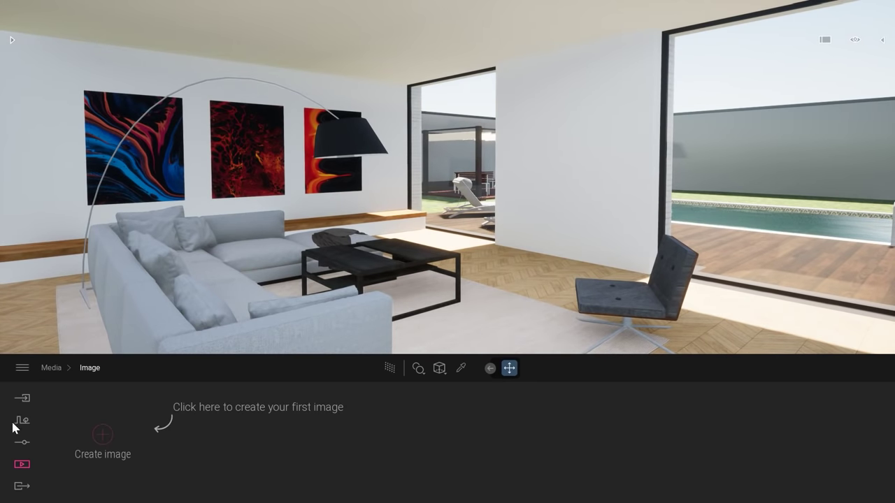
pyautogui.click(113, 421)
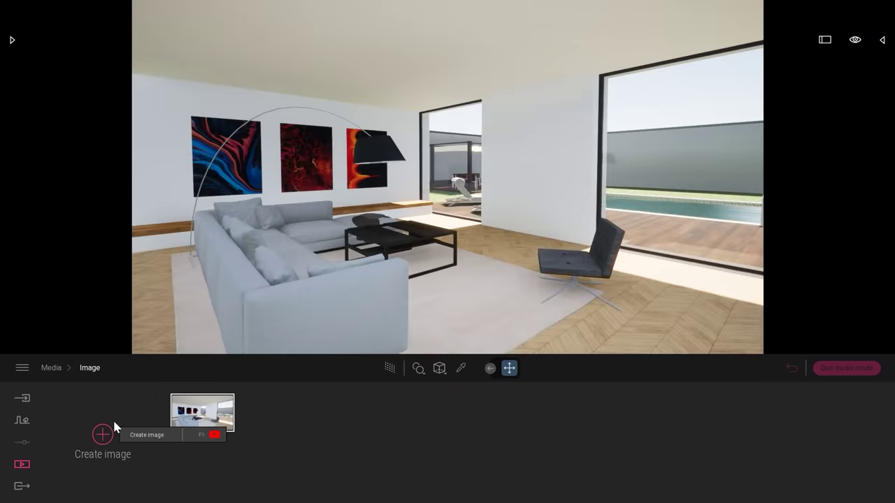
pyautogui.click(389, 368)
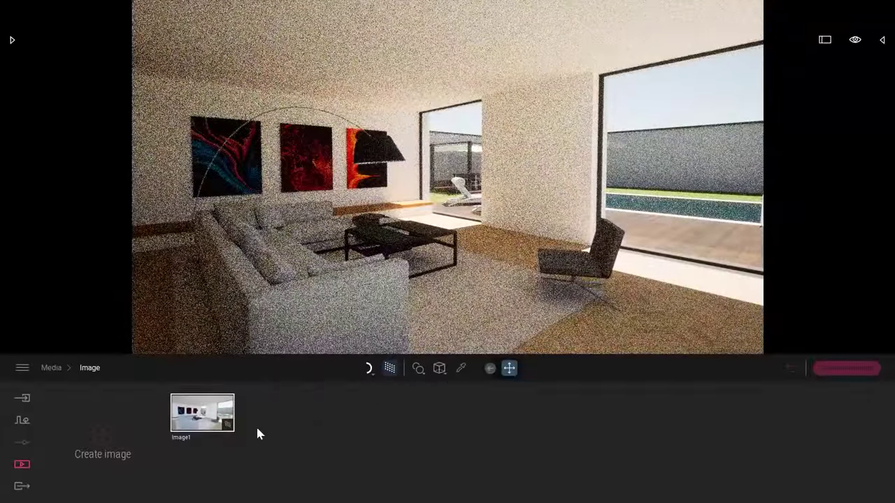
pyautogui.moveTo(226, 422)
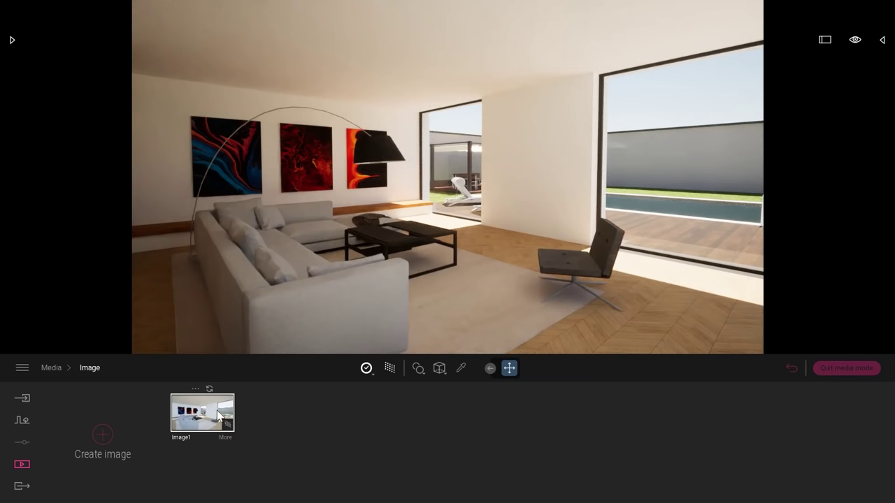
# Step: Create a second image with the Path Tracer off, recall Image1 to compare them, and turn the Path Tracer off again
pyautogui.click(122, 450)
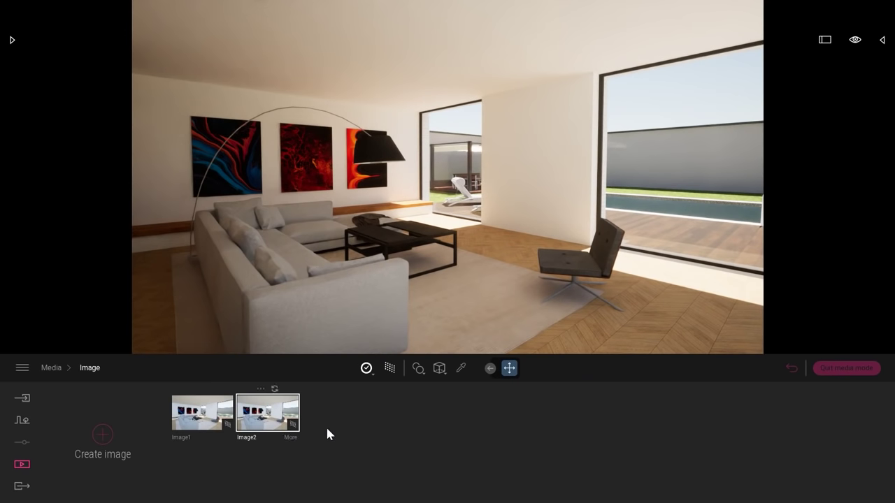
pyautogui.click(388, 370)
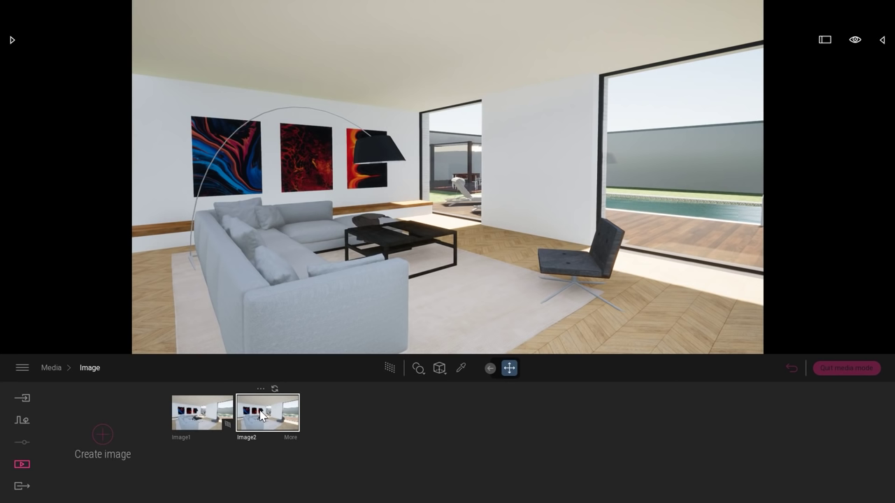
pyautogui.click(202, 401)
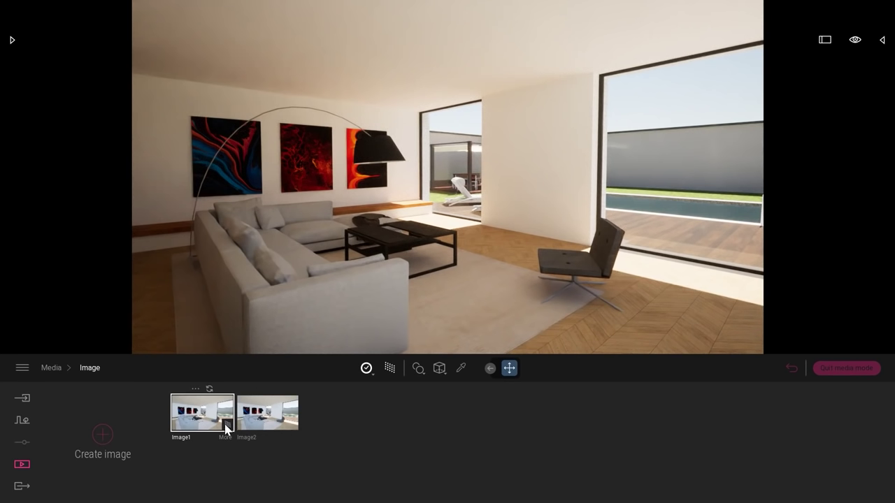
pyautogui.click(387, 370)
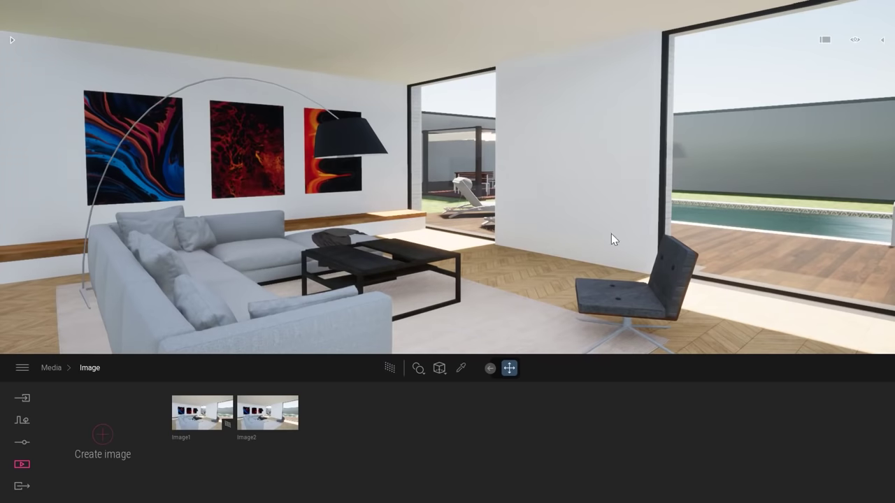
# Step: Move the dark lounge chair onto the rug closer to the coffee table and rotate it around its default pivot
pyautogui.moveTo(543, 188); pyautogui.dragTo(543, 279, button='right')
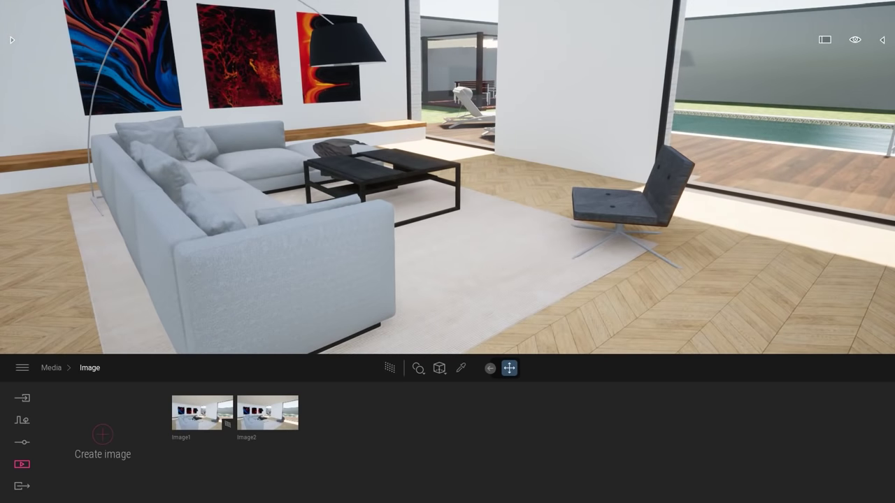
pyautogui.press('w')
pyautogui.moveTo(448, 234); pyautogui.dragTo(579, 235, button='right')
pyautogui.click(556, 209)
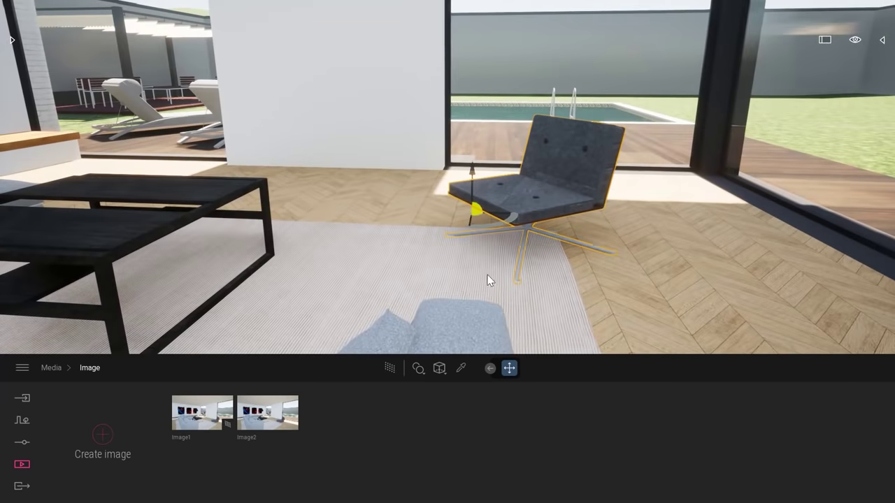
pyautogui.keyDown('shift'); pyautogui.moveTo(476, 215); pyautogui.dragTo(587, 285, button='middle'); pyautogui.keyUp('shift')
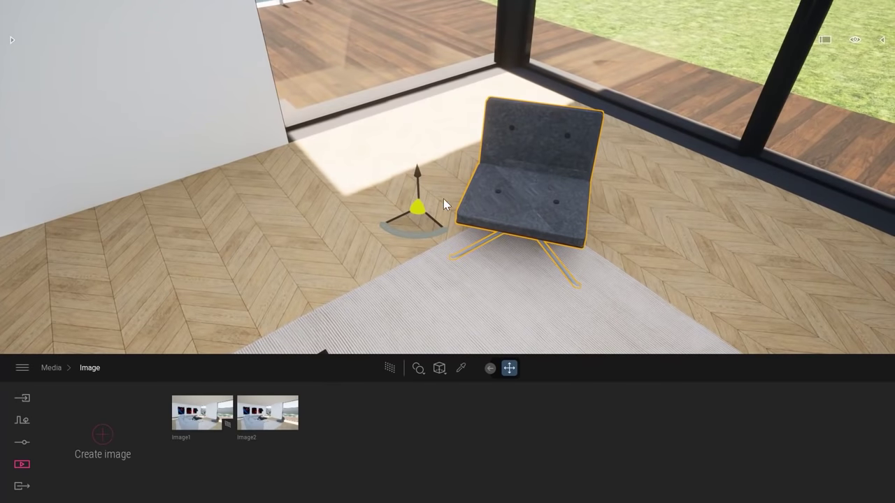
pyautogui.keyDown('shift'); pyautogui.moveTo(576, 225); pyautogui.dragTo(471, 193, button='middle'); pyautogui.keyUp('shift')
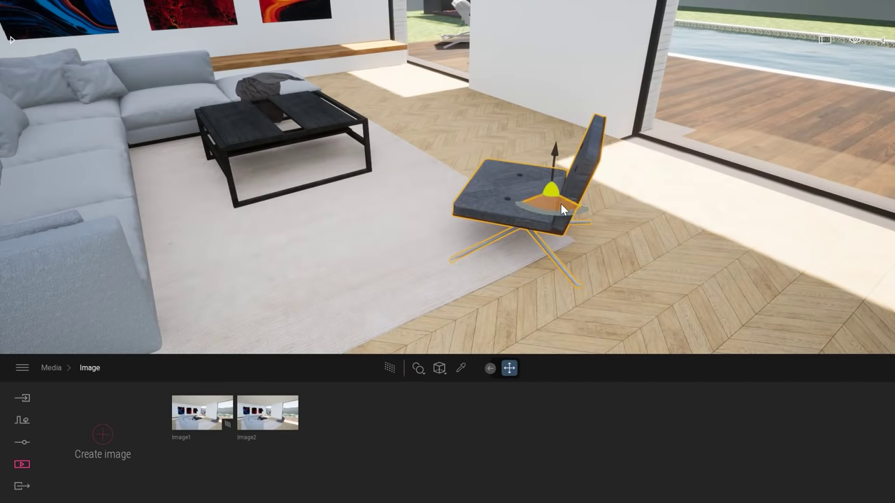
pyautogui.moveTo(549, 209); pyautogui.dragTo(473, 203)
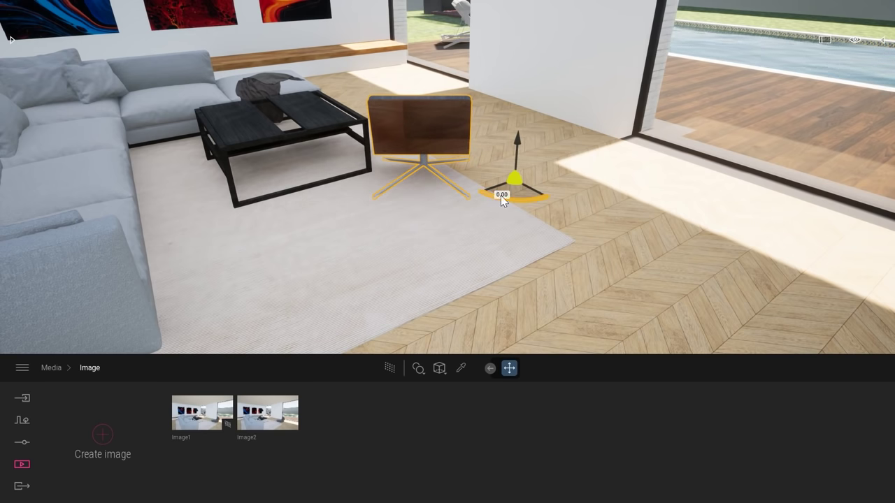
pyautogui.moveTo(500, 195); pyautogui.dragTo(527, 198)
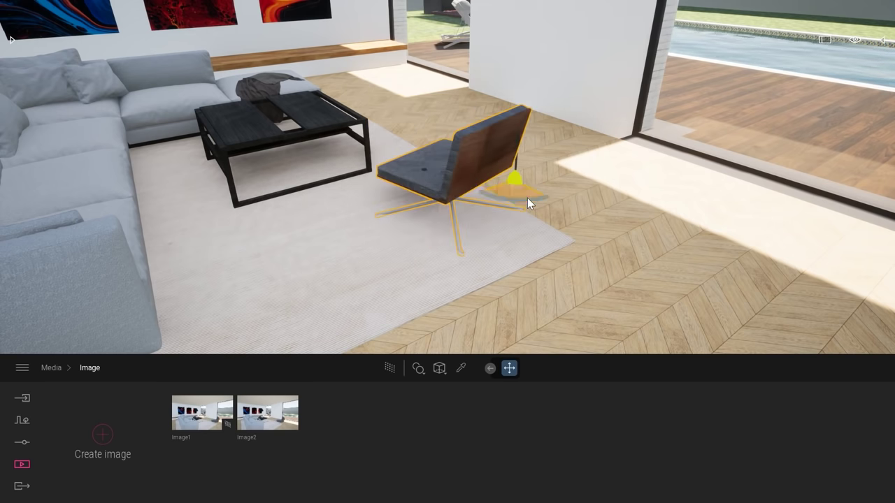
# Step: Center the lounge chair's pivot and rotate the chair about it so the seat faces the sofa
pyautogui.click(490, 369)
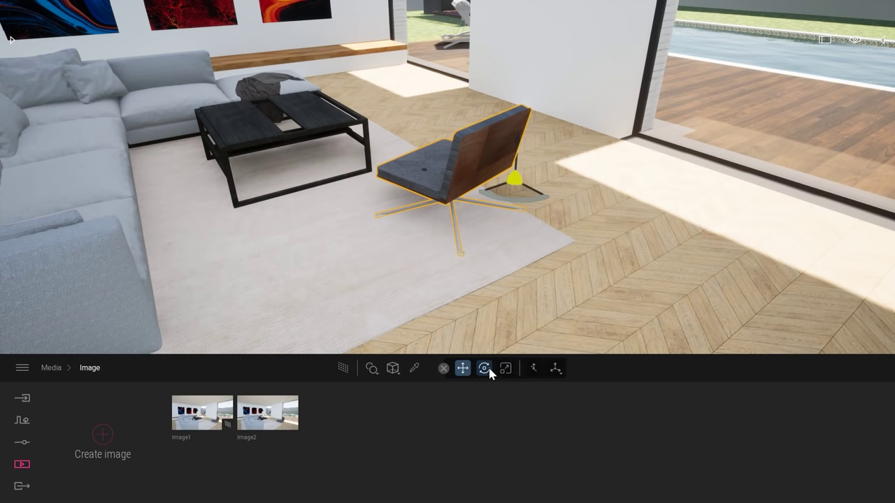
pyautogui.click(555, 369)
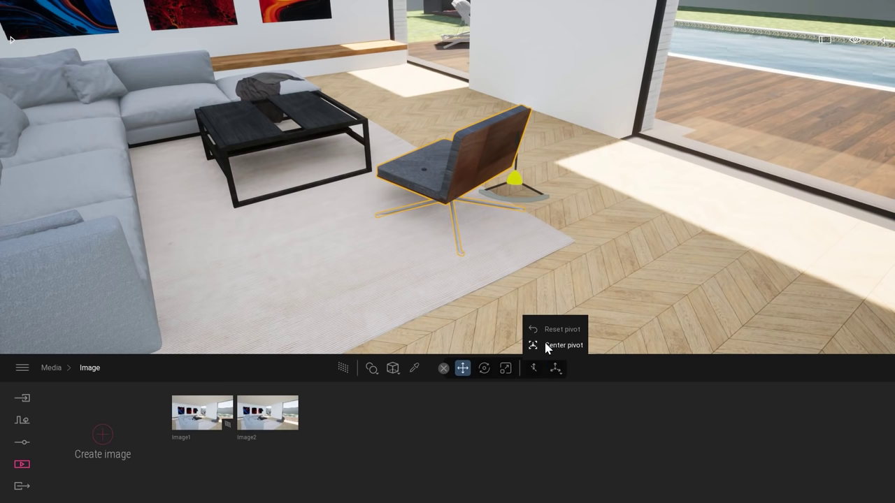
pyautogui.click(557, 346)
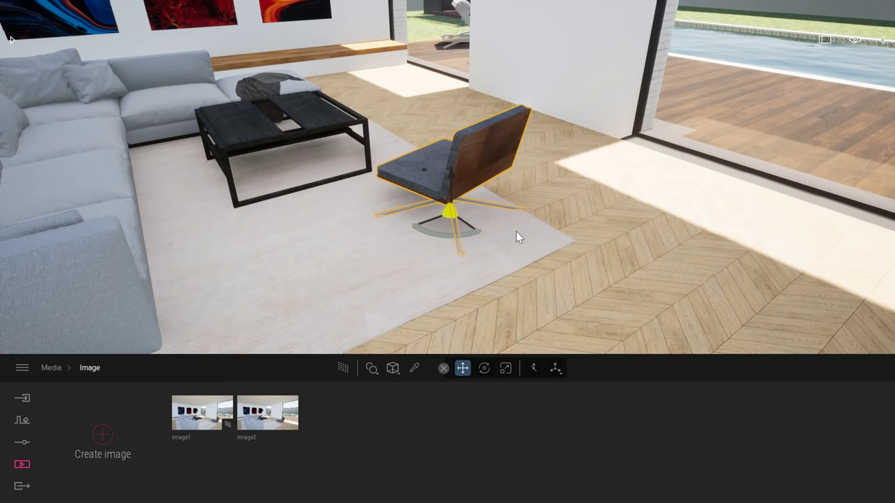
pyautogui.click(430, 236)
pyautogui.moveTo(429, 235); pyautogui.dragTo(410, 256)
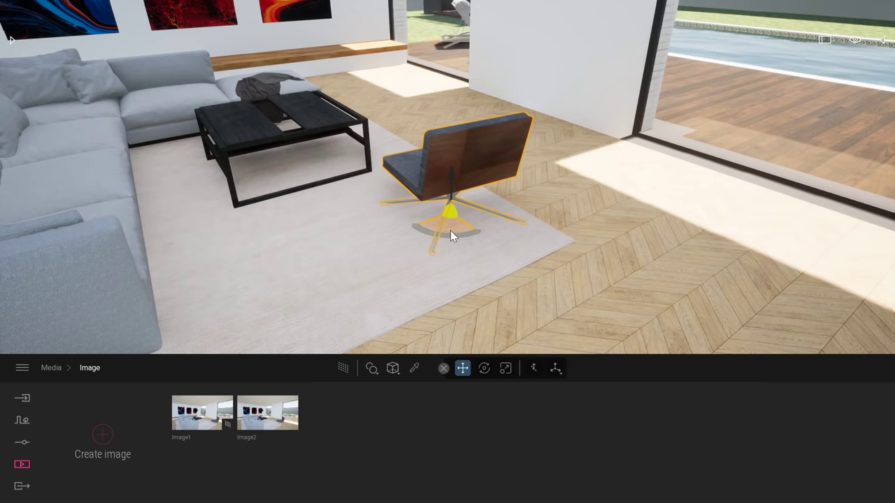
pyautogui.moveTo(449, 229); pyautogui.dragTo(392, 290)
# Step: Select the whole coffee table as Group 11 in the scene hierarchy, hiding and showing the group to check its contents
pyautogui.moveTo(511, 213); pyautogui.dragTo(307, 192, button='right')
pyautogui.click(448, 162)
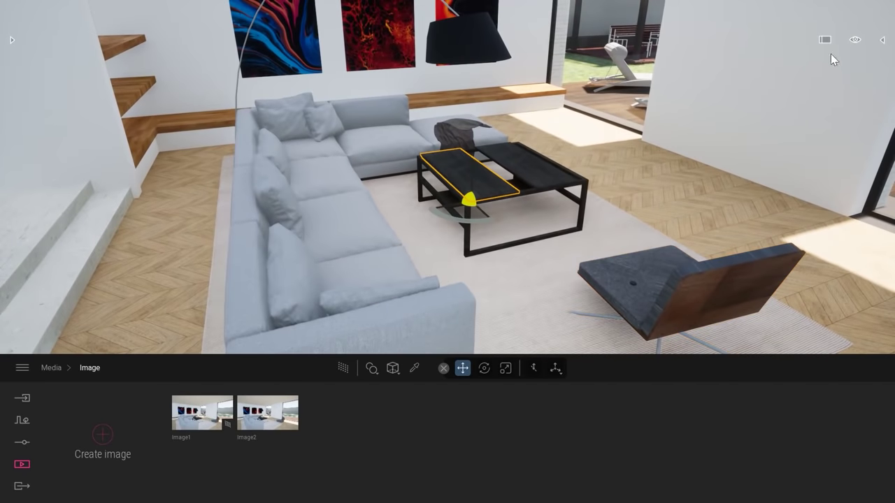
pyautogui.click(882, 40)
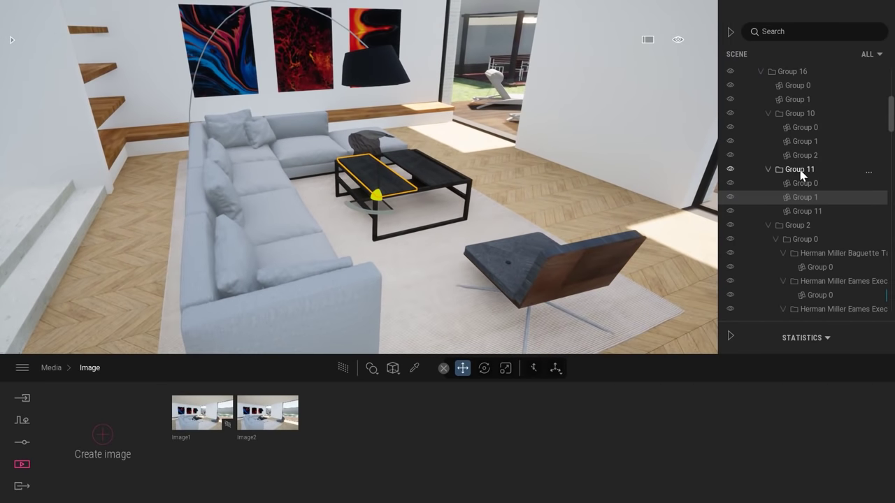
pyautogui.click(807, 197)
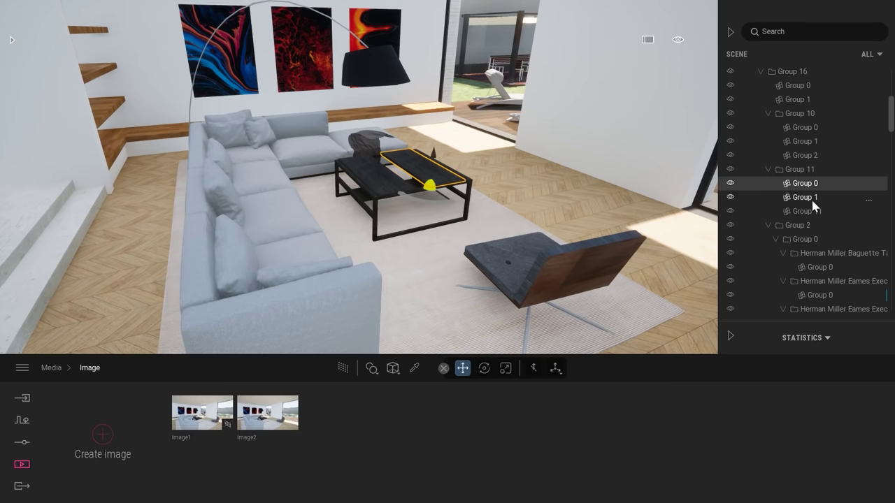
pyautogui.click(814, 211)
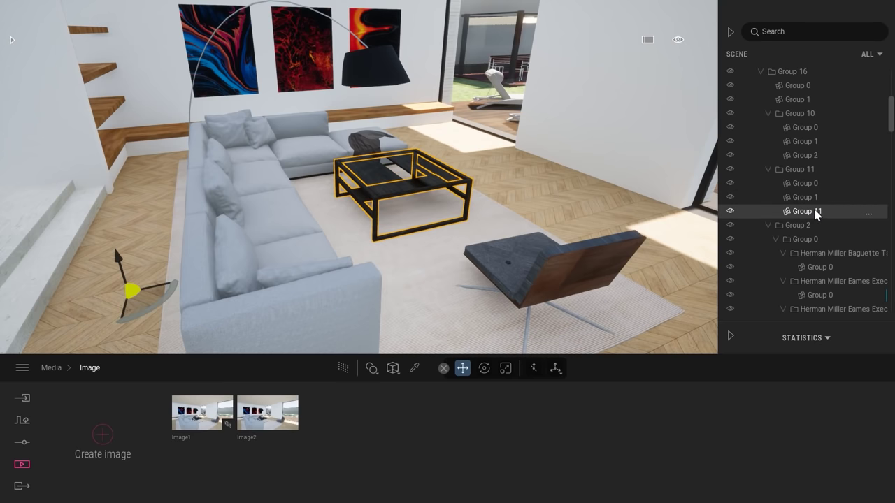
pyautogui.click(803, 172)
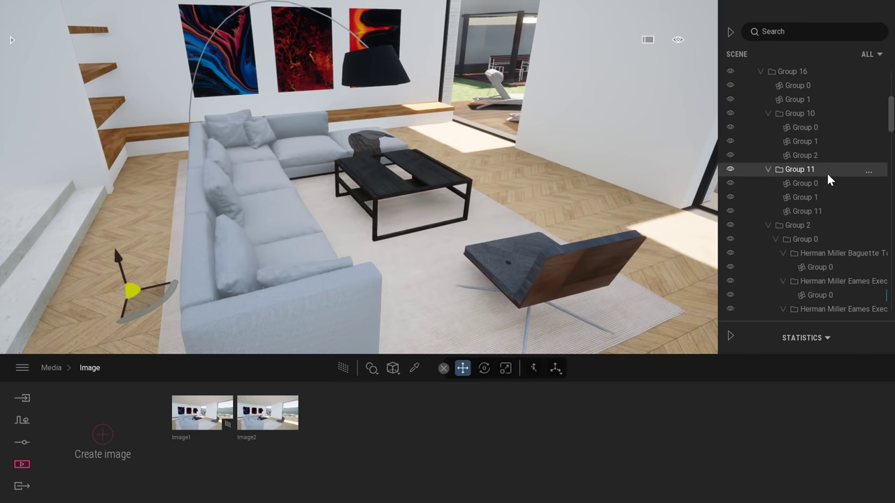
pyautogui.click(730, 170)
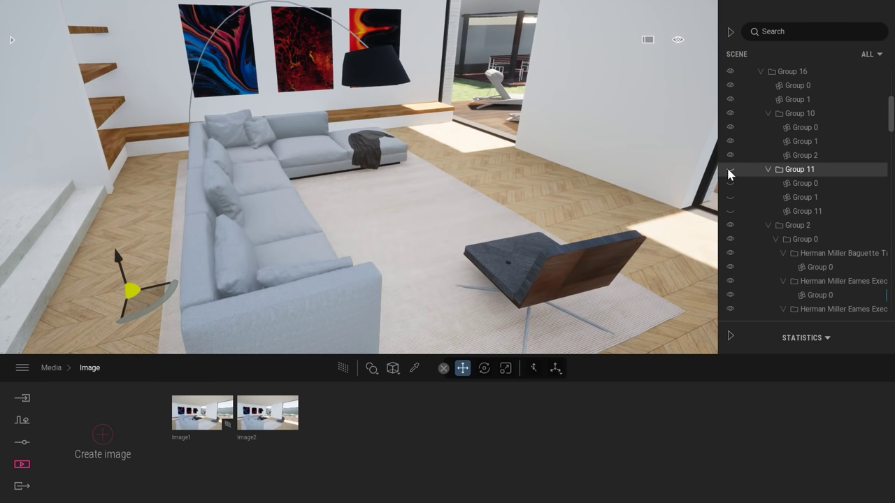
pyautogui.click(729, 169)
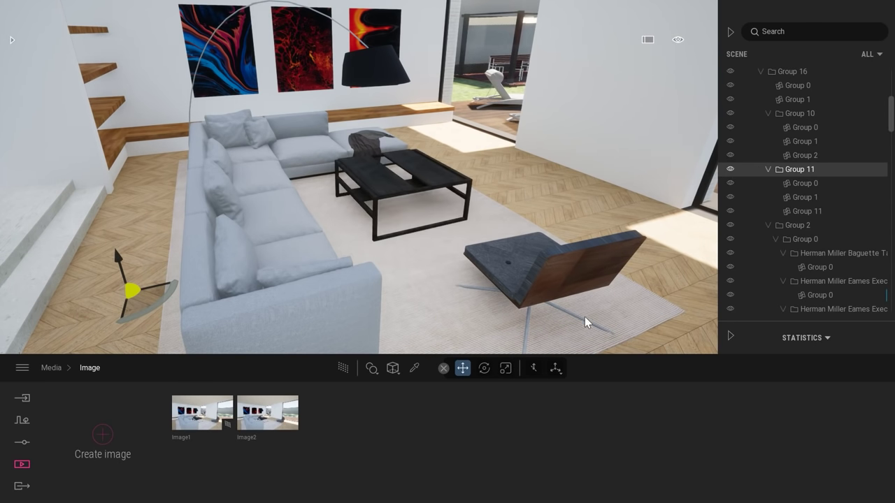
# Step: Move Group 11's pivot to the foot of the coffee table's near corner leg and rotate the table around it
pyautogui.click(554, 369)
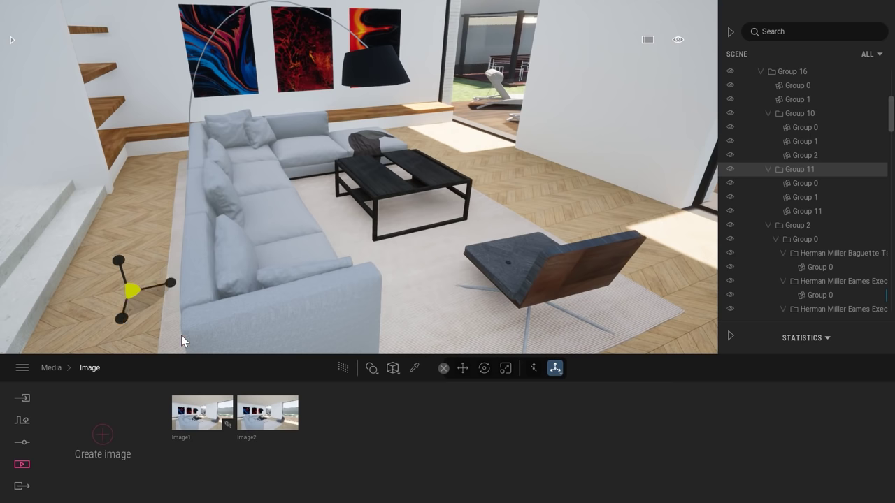
pyautogui.moveTo(170, 282); pyautogui.dragTo(396, 208)
pyautogui.press('w')
pyautogui.moveTo(396, 207); pyautogui.dragTo(543, 230, button='right')
pyautogui.moveTo(396, 199); pyautogui.dragTo(398, 212)
pyautogui.press('s')
pyautogui.moveTo(475, 234); pyautogui.dragTo(531, 196, button='right')
pyautogui.moveTo(461, 158); pyautogui.dragTo(417, 154, button='right')
pyautogui.moveTo(422, 133); pyautogui.dragTo(321, 257)
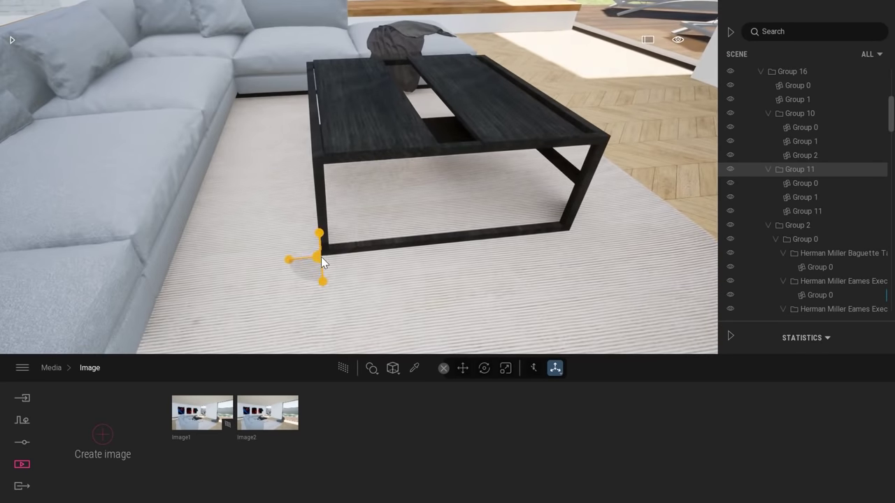
pyautogui.moveTo(320, 257); pyautogui.dragTo(390, 259, button='right')
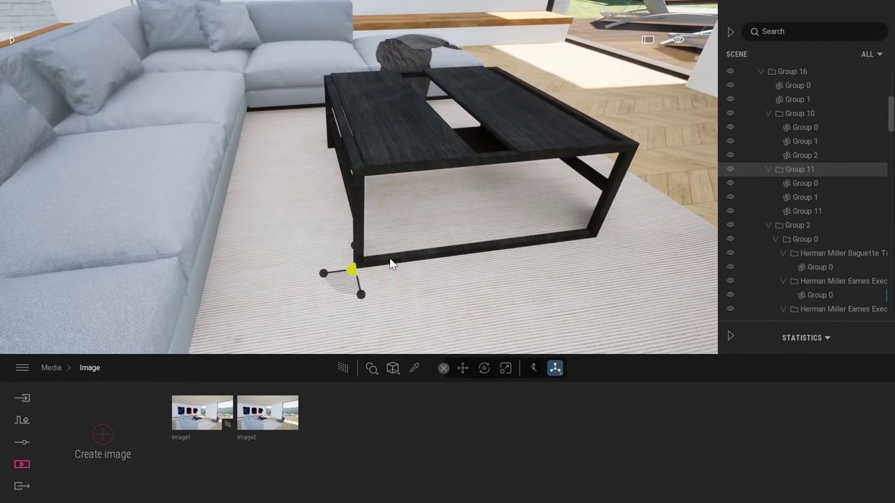
pyautogui.press('t')
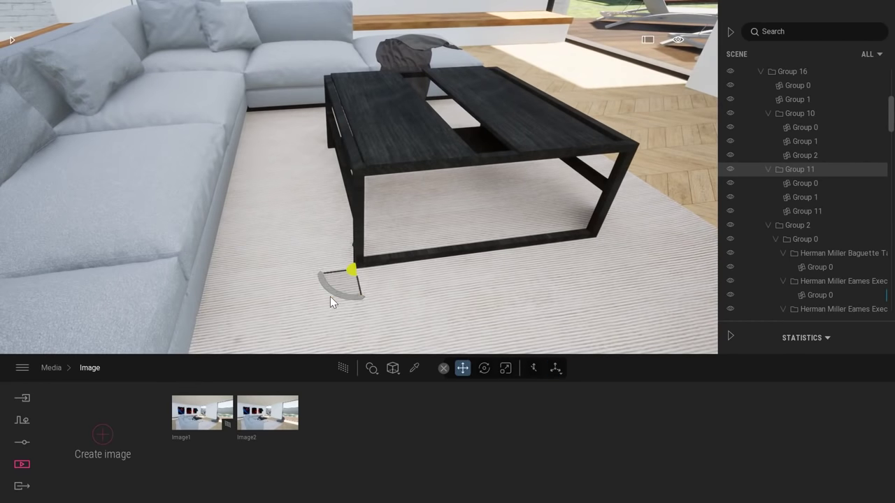
pyautogui.moveTo(341, 296)
pyautogui.mouseDown()
pyautogui.moveTo(405, 309)
pyautogui.moveTo(300, 295)
pyautogui.moveTo(356, 309)
pyautogui.moveTo(337, 308)
pyautogui.mouseUp()
# Step: Delete the coffee table's Group 11 from the scene and close the scene hierarchy
pyautogui.moveTo(377, 292); pyautogui.dragTo(532, 229, button='right')
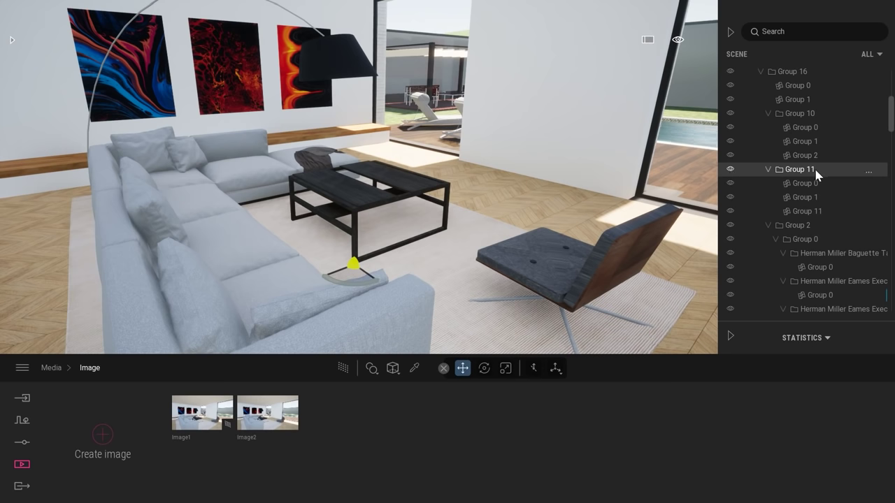
pyautogui.press('Delete')
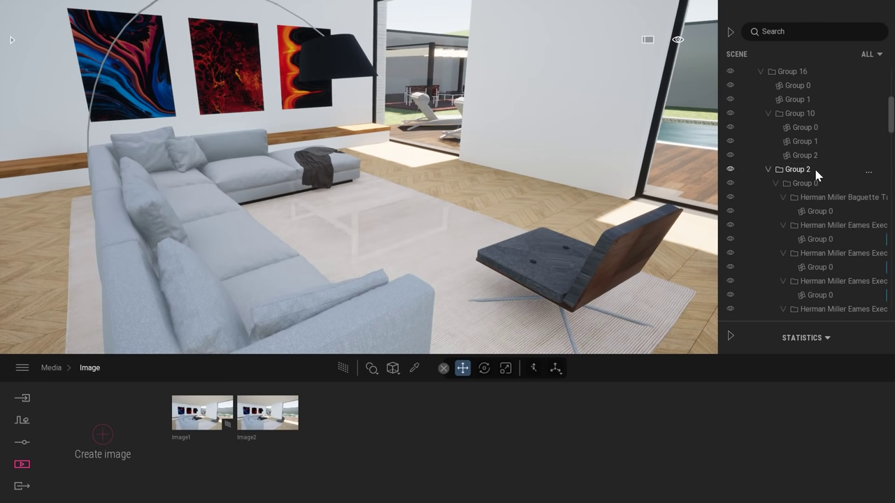
pyautogui.click(730, 32)
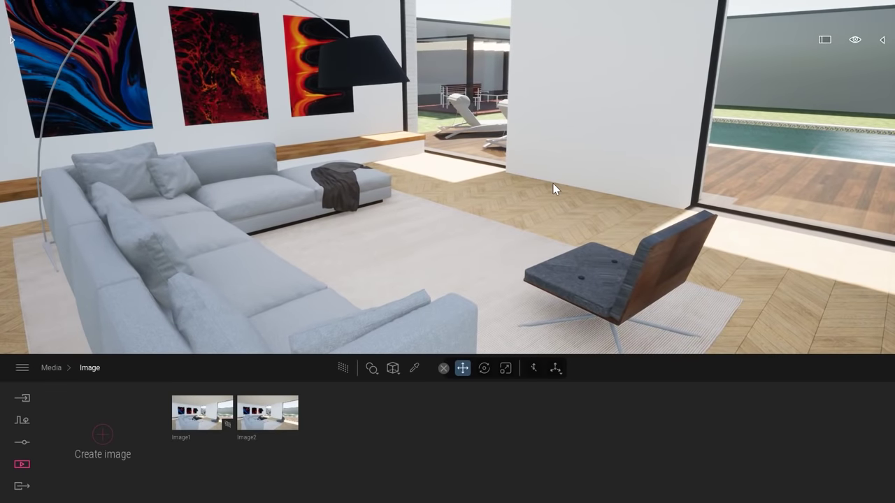
# Step: Open the library's living room tables under the home objects and browse down to the wood low tables
pyautogui.click(13, 42)
pyautogui.click(12, 55)
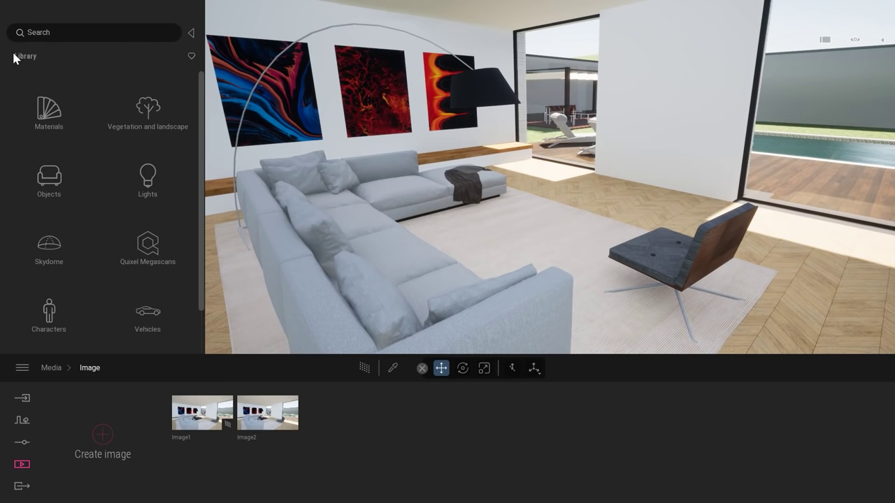
pyautogui.click(50, 178)
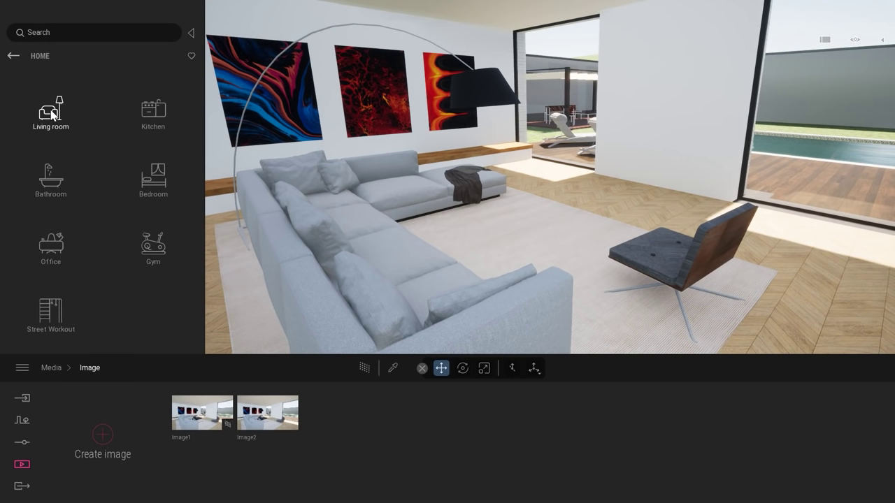
pyautogui.click(52, 115)
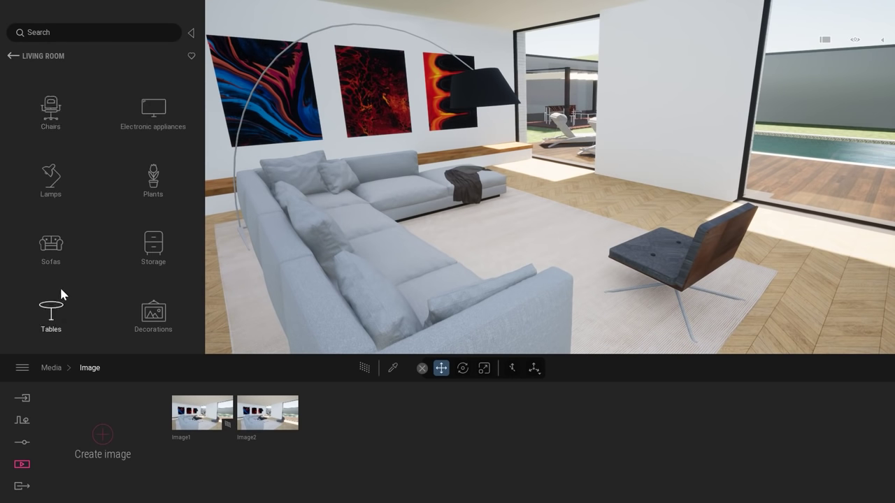
pyautogui.click(49, 314)
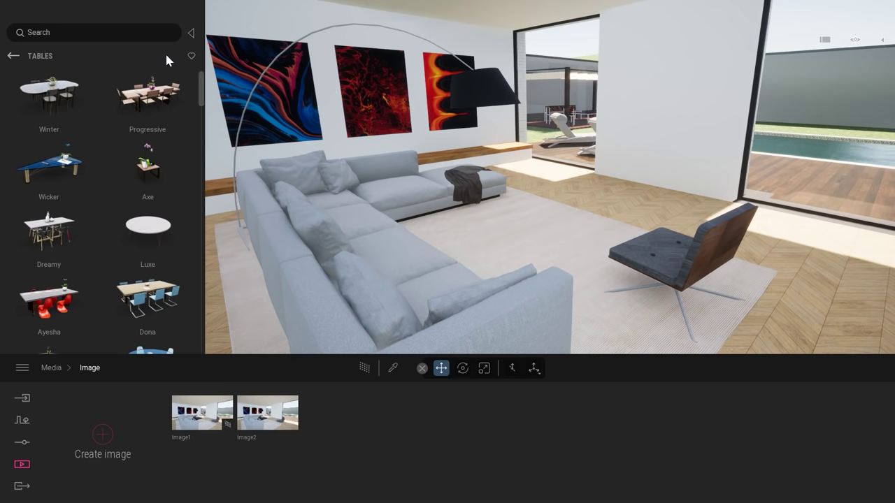
pyautogui.scroll(-3, 201, 106)
pyautogui.moveTo(201, 106); pyautogui.dragTo(214, 286)
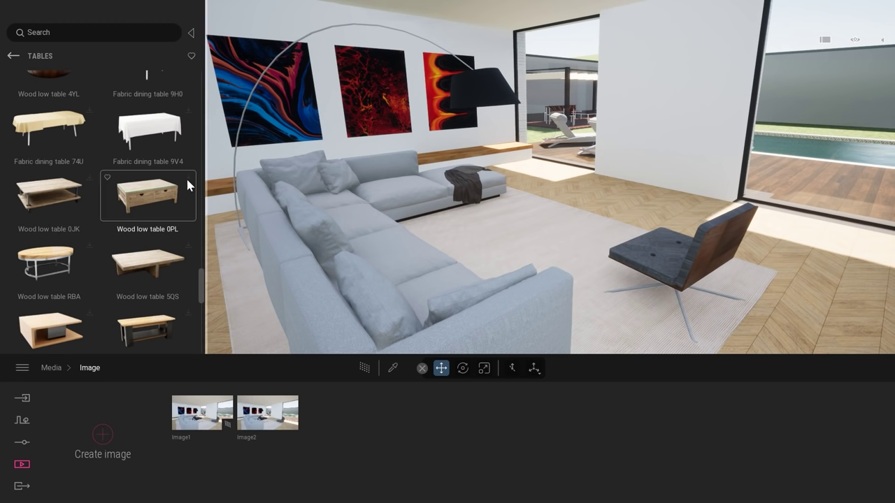
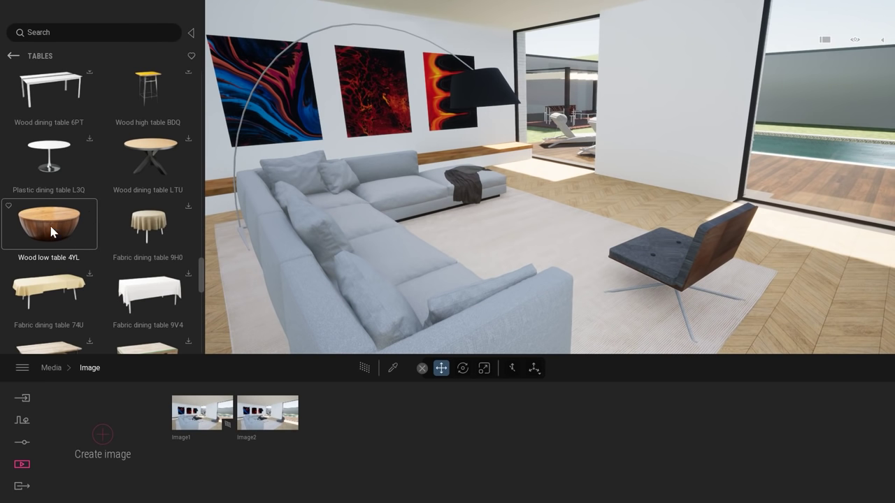
# Step: Place the Wood low table 4YL in the middle of the rug in front of the sofa
pyautogui.moveTo(42, 231); pyautogui.dragTo(525, 250)
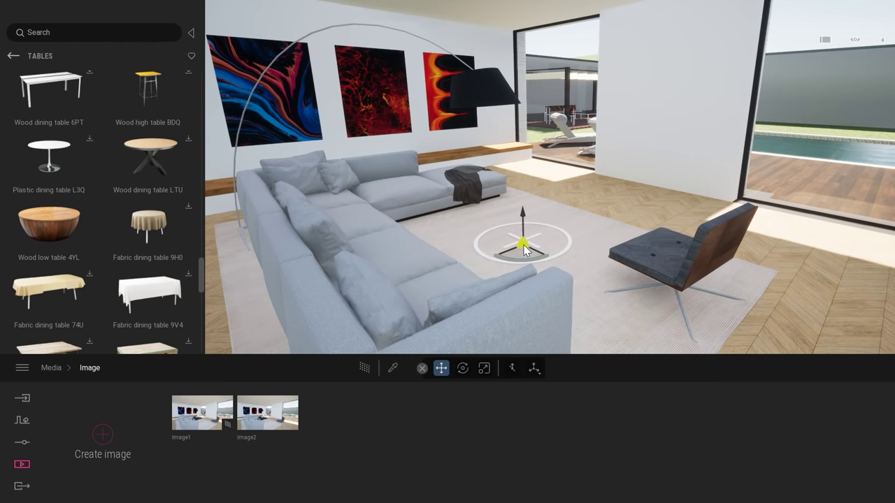
pyautogui.moveTo(525, 251)
pyautogui.mouseDown()
pyautogui.moveTo(508, 247)
pyautogui.moveTo(535, 252)
pyautogui.moveTo(512, 237)
pyautogui.moveTo(521, 237)
pyautogui.mouseUp()
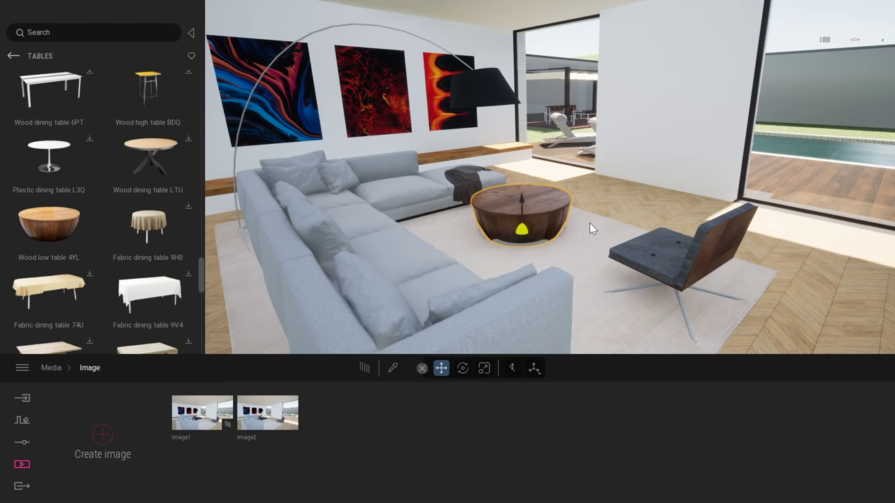
# Step: Place a second Wood low table 4YL on the wooden floor beside the rug and delete it
pyautogui.keyDown('shift'); pyautogui.moveTo(611, 206); pyautogui.dragTo(489, 213, button='middle'); pyautogui.keyUp('shift')
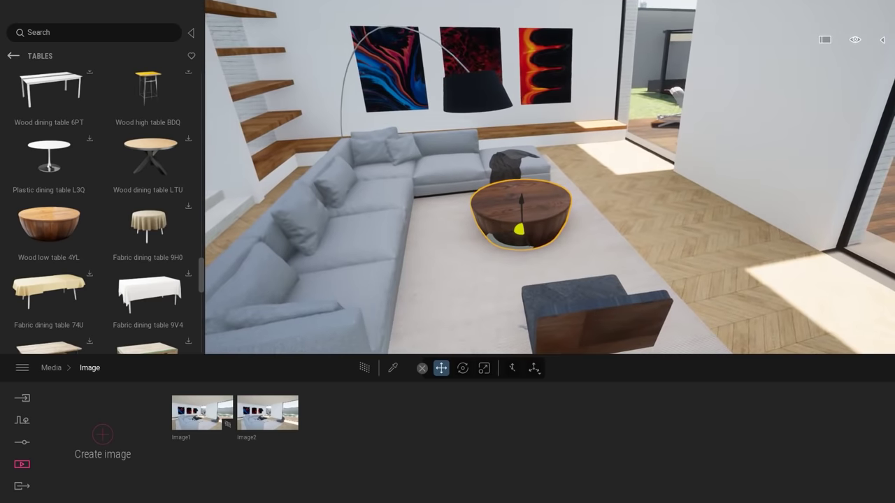
pyautogui.moveTo(41, 230); pyautogui.dragTo(702, 234)
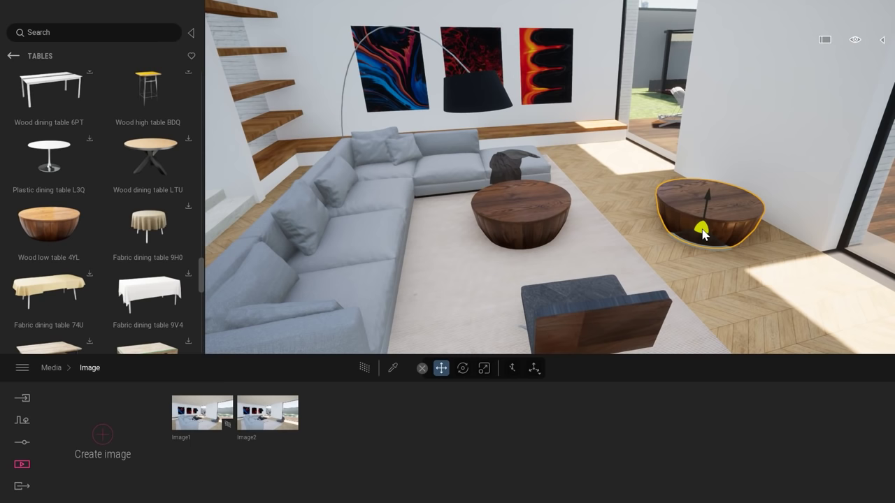
pyautogui.press('Delete')
# Step: Focus on the wooden bowl-shaped table on the rug and examine its wood finish in Path Tracer
pyautogui.click(511, 222)
pyautogui.press('f')
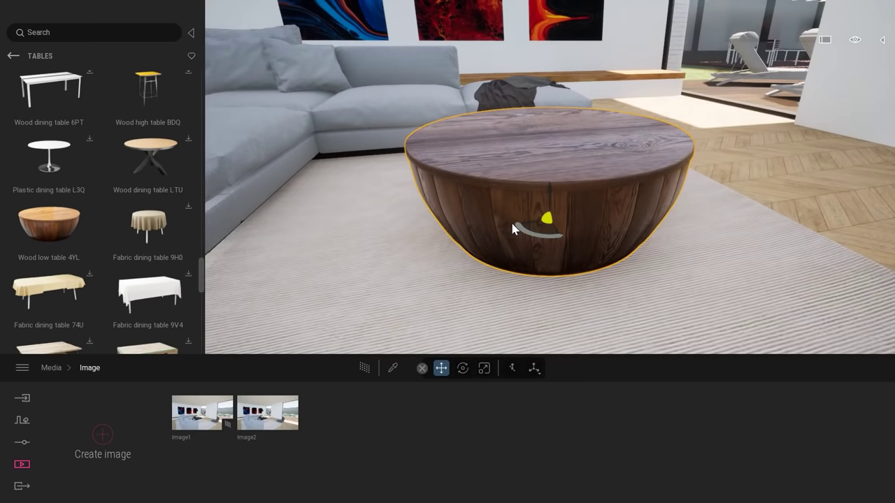
pyautogui.moveTo(515, 194)
pyautogui.keyDown('shift'); pyautogui.mouseDown(button='middle')
pyautogui.moveTo(601, 216)
pyautogui.moveTo(591, 207)
pyautogui.moveTo(629, 195)
pyautogui.moveTo(650, 157)
pyautogui.moveTo(573, 168)
pyautogui.moveTo(520, 210)
pyautogui.mouseUp(button='middle'); pyautogui.keyUp('shift')
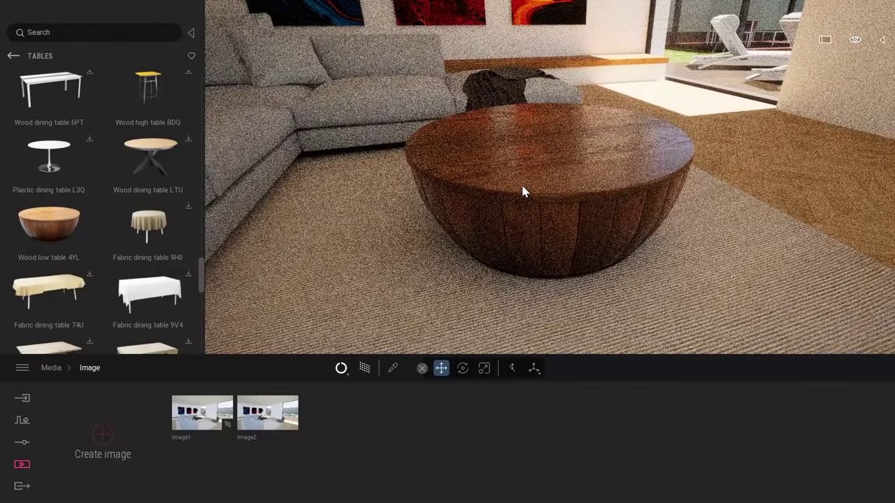
# Step: Delete the wooden bowl-shaped table from the rug
pyautogui.scroll(-5, 552, 180)
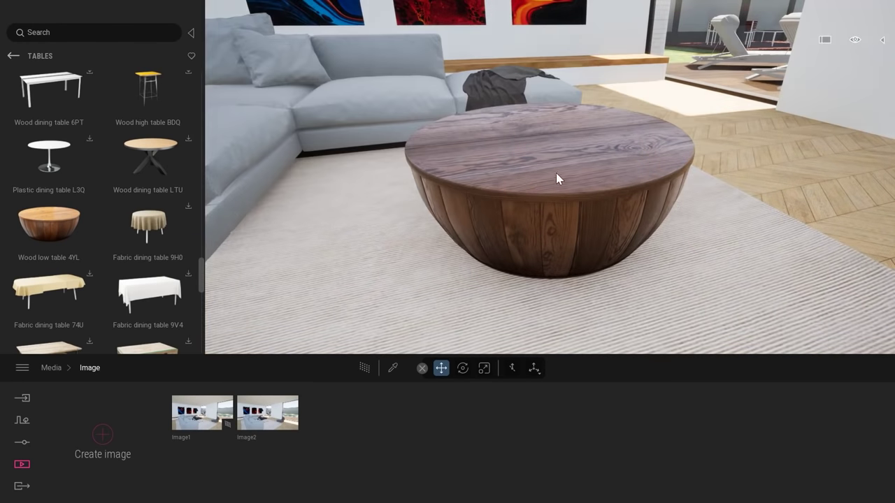
pyautogui.click(555, 179)
pyautogui.press('Delete')
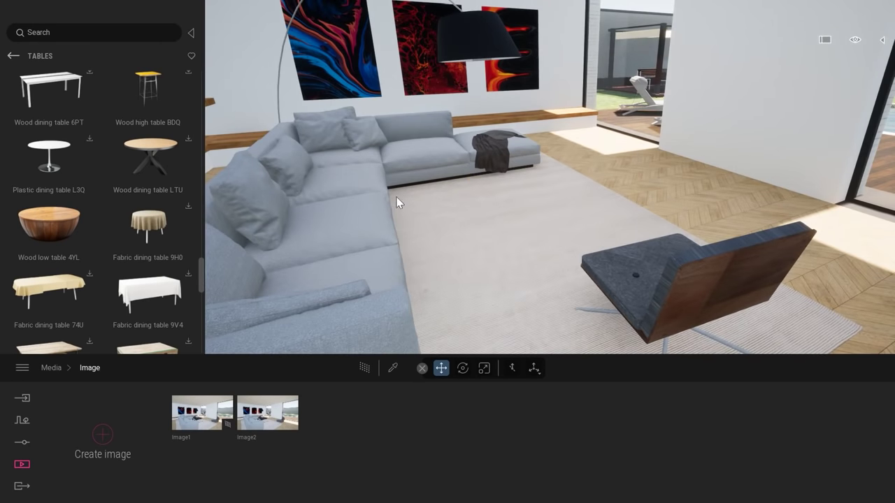
# Step: Place the round Plastic low table IWS from the library on the rug between the sofa and the lounge chair
pyautogui.scroll(3, 108, 222)
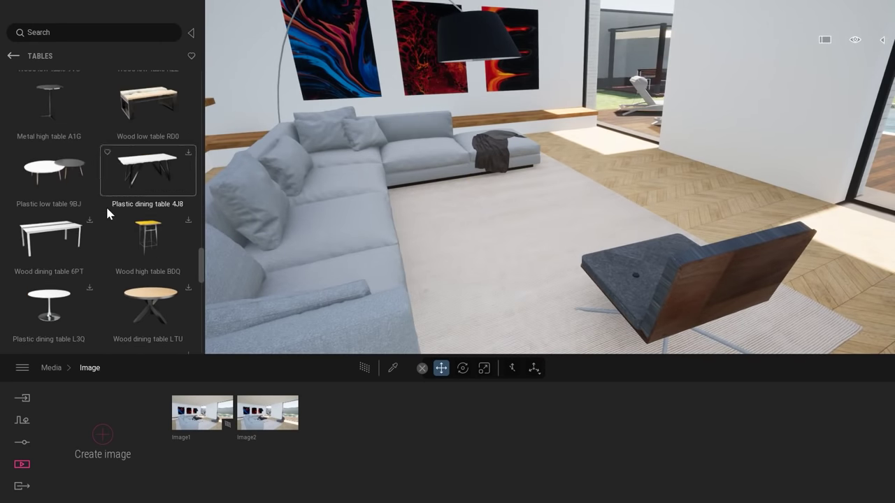
pyautogui.scroll(6, 45, 175)
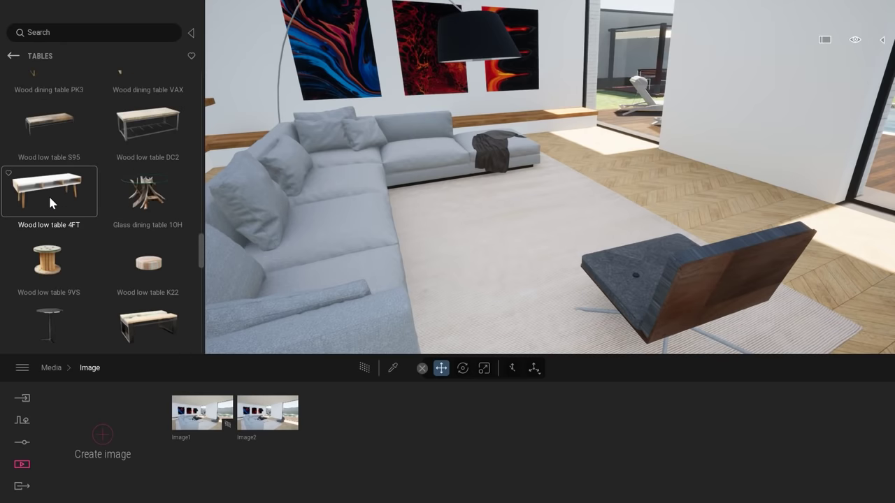
pyautogui.scroll(3, 51, 258)
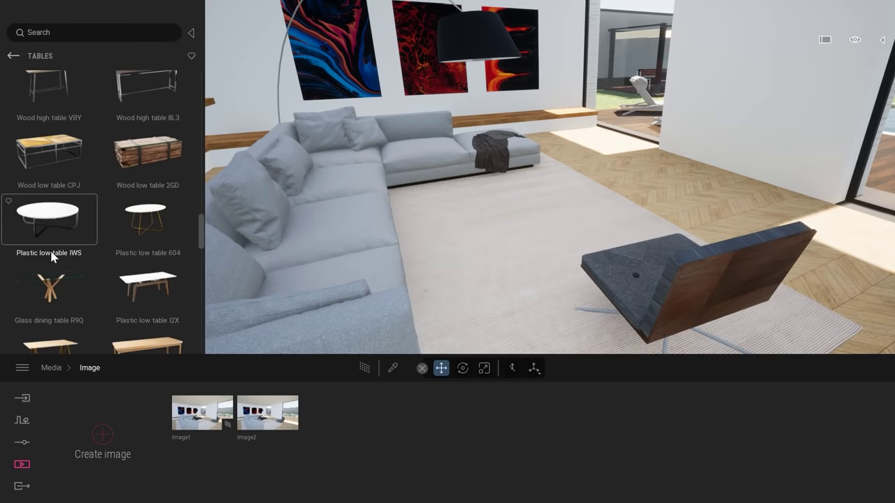
pyautogui.moveTo(175, 264); pyautogui.dragTo(524, 226)
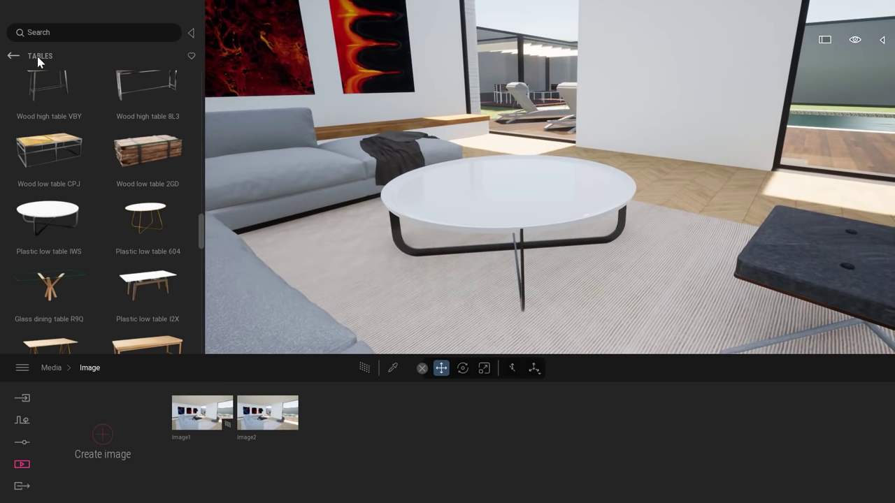
# Step: Apply Arabescato Marble from the polished marble surfaces of Quixel Megascans to the round table's top
pyautogui.click(13, 55)
pyautogui.click(12, 55)
pyautogui.click(12, 55)
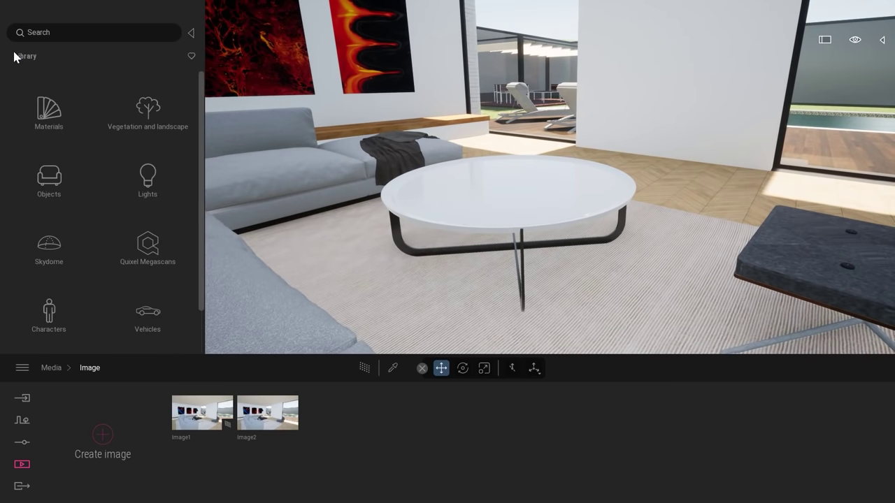
pyautogui.click(148, 246)
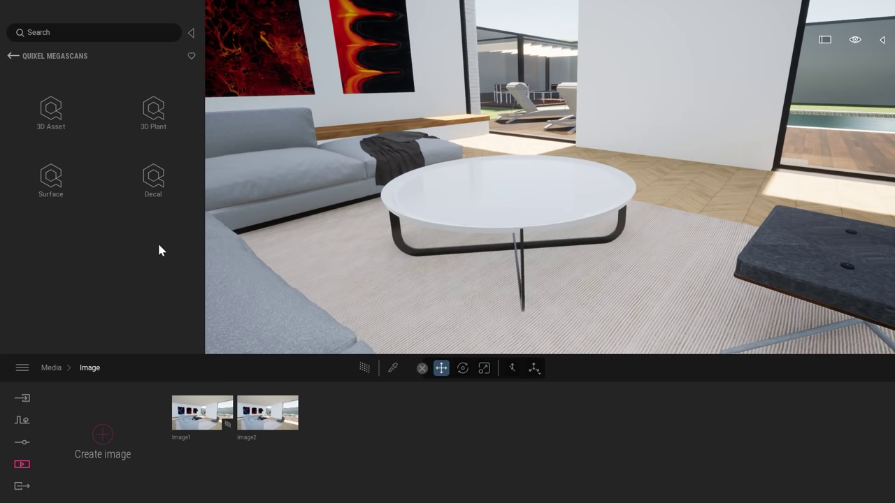
pyautogui.click(54, 179)
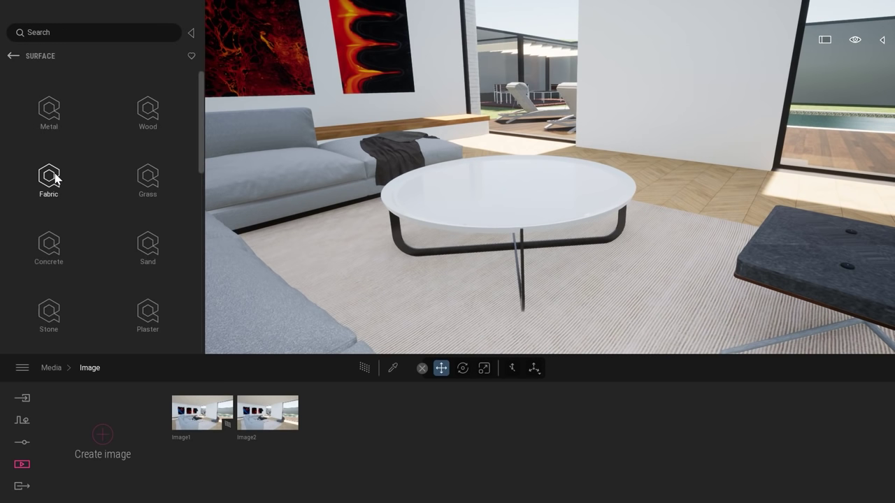
pyautogui.moveTo(201, 93); pyautogui.dragTo(209, 226)
pyautogui.click(143, 299)
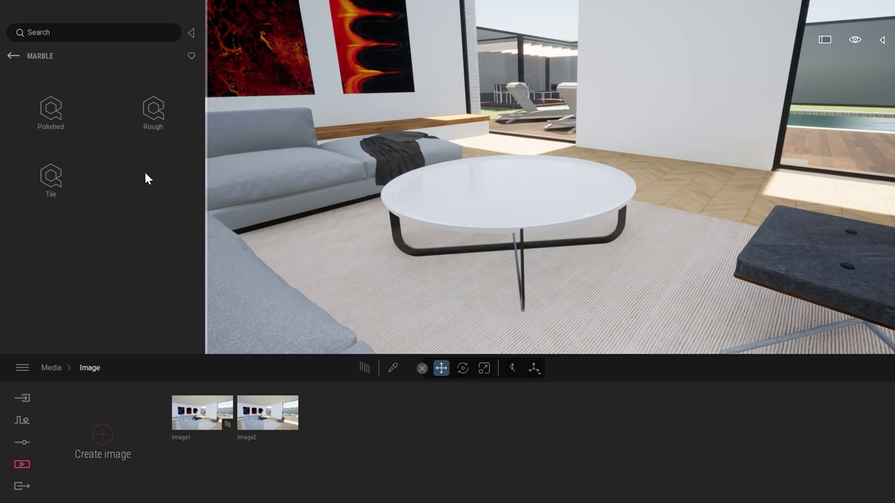
pyautogui.click(50, 109)
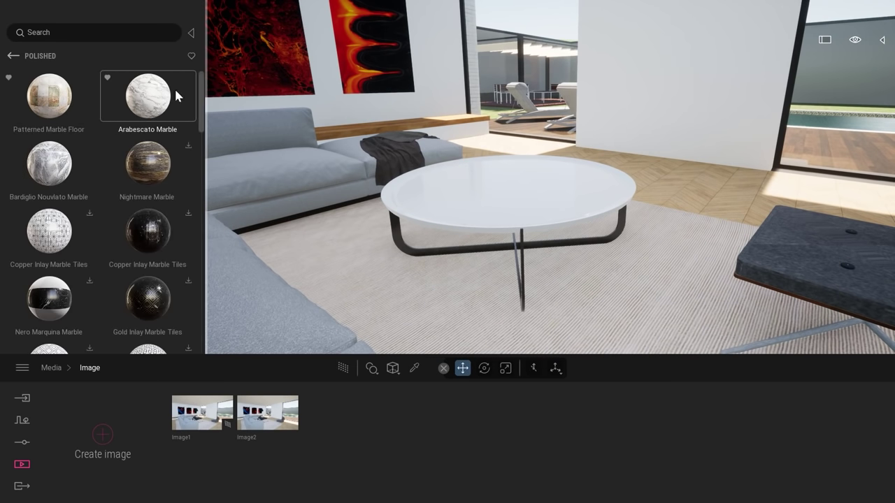
pyautogui.click(107, 79)
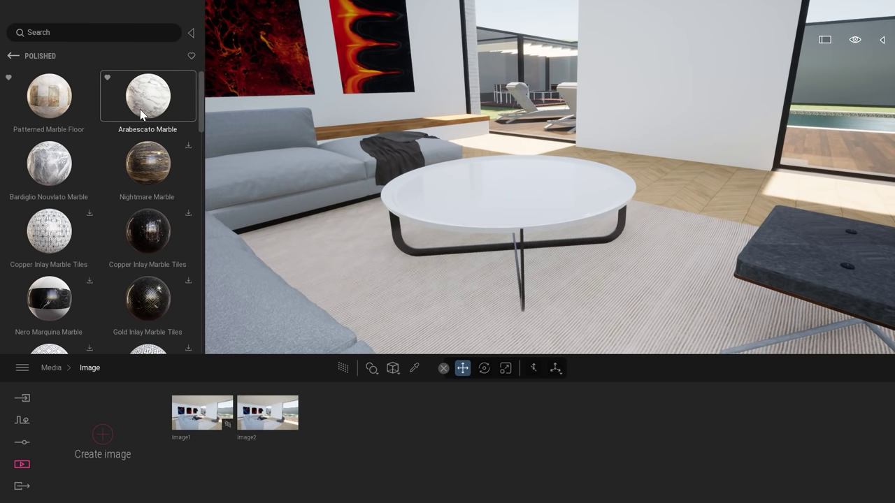
pyautogui.moveTo(143, 112); pyautogui.dragTo(571, 208)
# Step: Set the Arabescato Marble's scale to 0.41 on the tabletop
pyautogui.moveTo(646, 136); pyautogui.dragTo(678, 175, button='right')
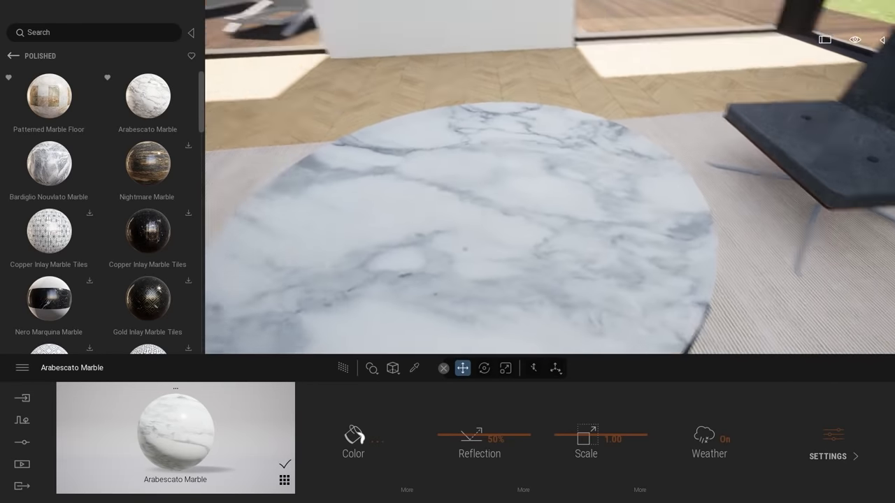
pyautogui.scroll(-10, 646, 141)
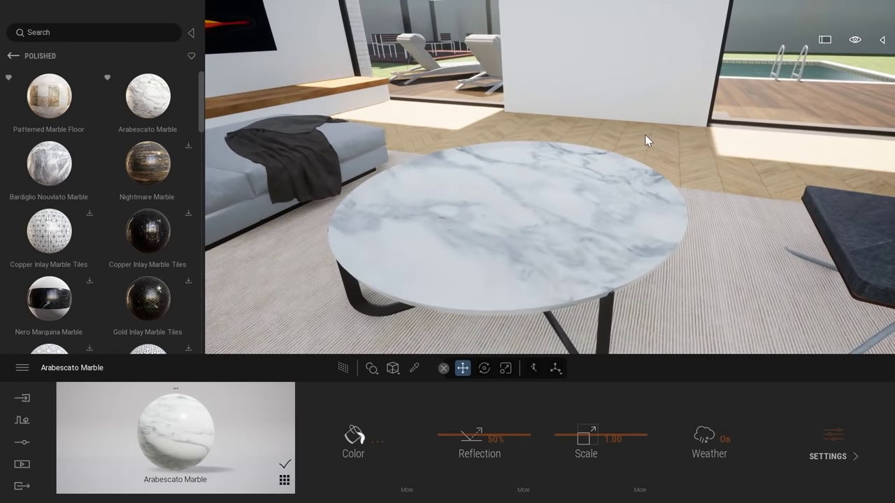
pyautogui.moveTo(645, 135); pyautogui.dragTo(612, 143, button='right')
pyautogui.press('s')
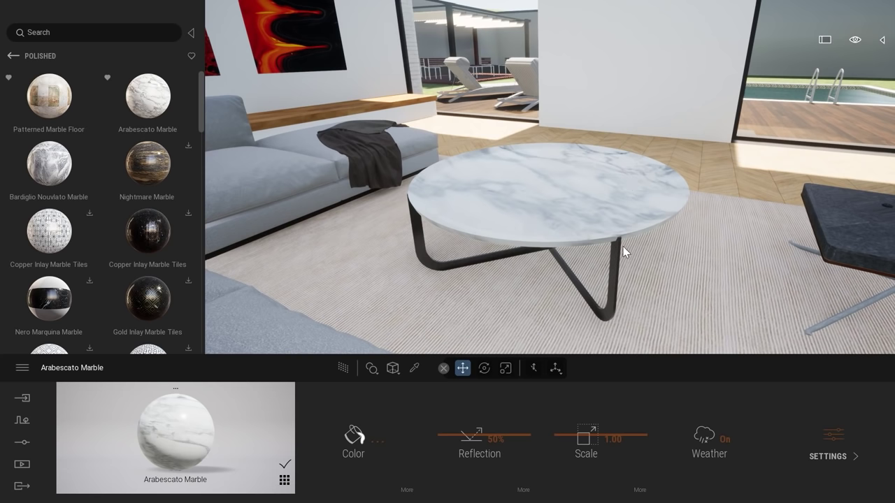
pyautogui.moveTo(567, 441); pyautogui.dragTo(587, 468)
# Step: Examine the marble table close up from the lounge chair side in Path Tracer
pyautogui.moveTo(548, 210)
pyautogui.mouseDown(button='right')
pyautogui.moveTo(559, 209)
pyautogui.moveTo(517, 213)
pyautogui.moveTo(454, 199)
pyautogui.moveTo(616, 254)
pyautogui.mouseUp(button='right')
pyautogui.press('r')
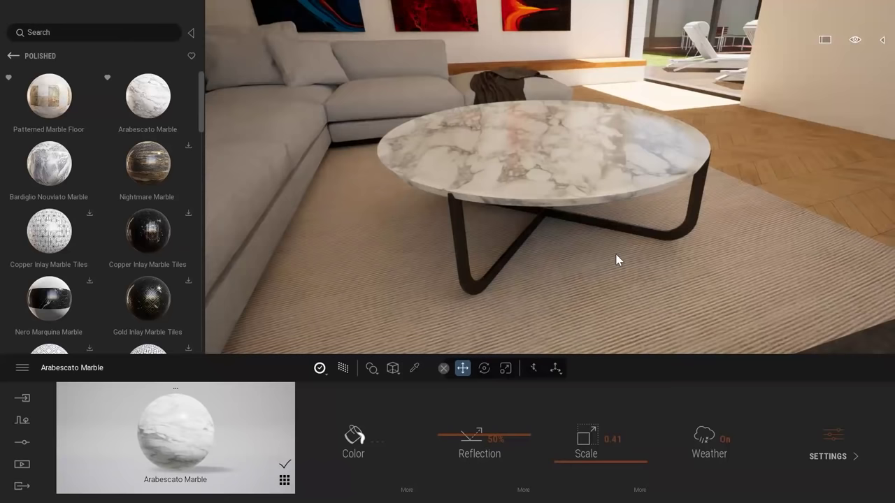
pyautogui.press('r')
# Step: Create a new image from a wide view behind the sofa and preview it in Path Tracer
pyautogui.moveTo(615, 247); pyautogui.dragTo(608, 185, button='right')
pyautogui.press('s')
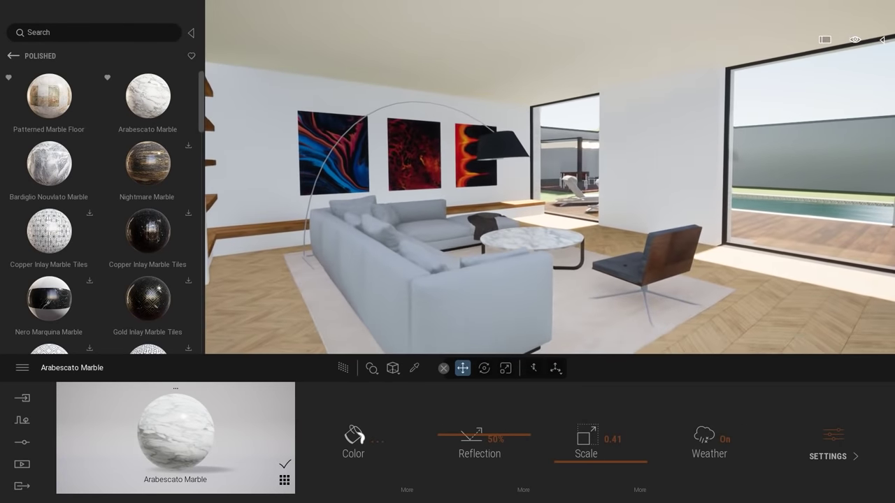
pyautogui.click(22, 464)
pyautogui.click(179, 436)
pyautogui.click(102, 435)
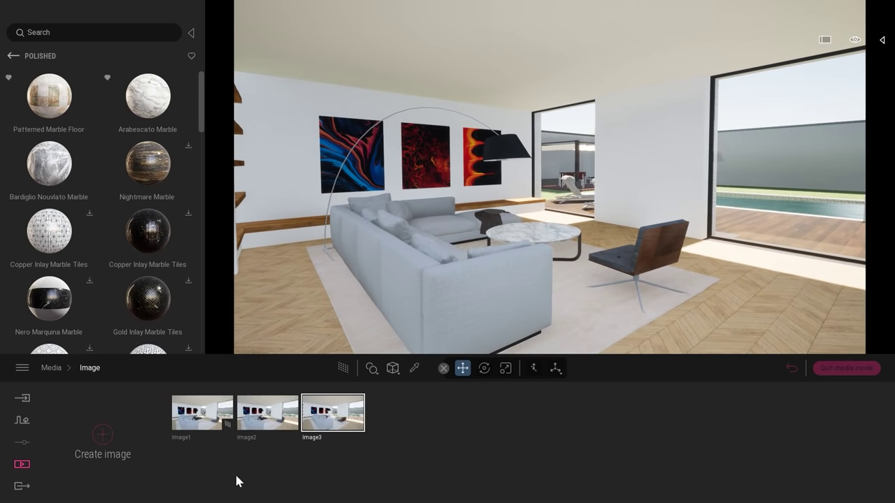
pyautogui.click(358, 427)
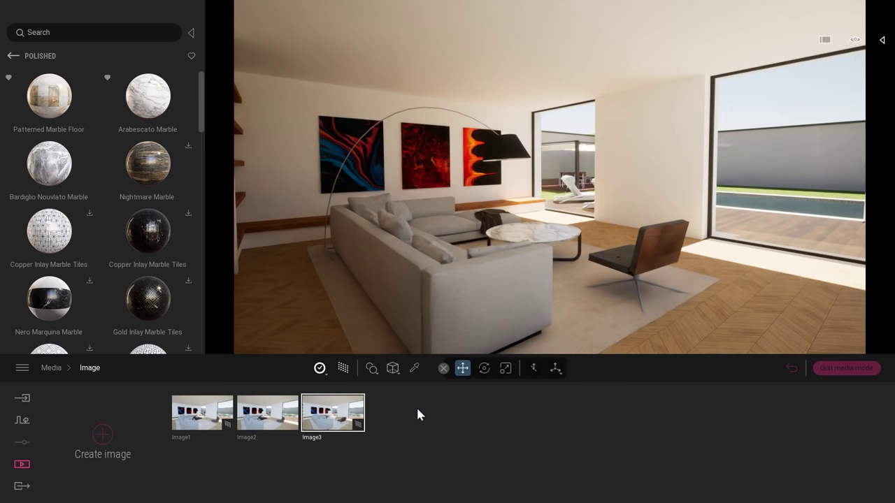
pyautogui.press('r')
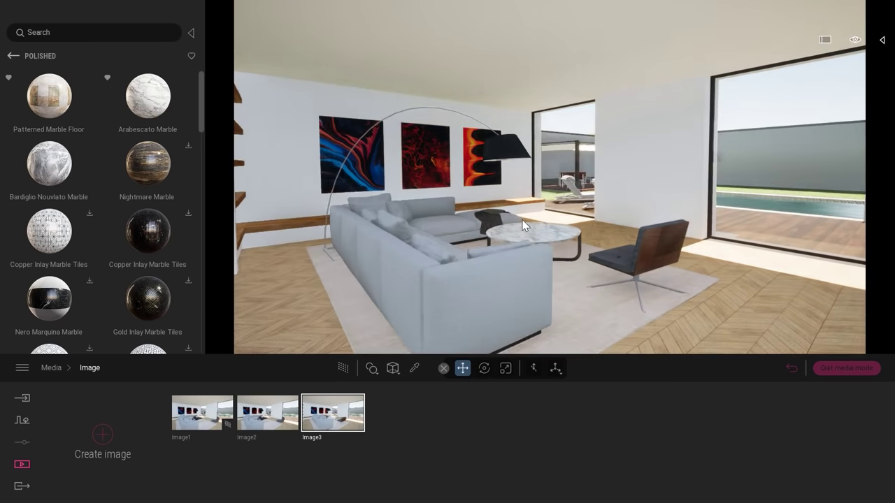
# Step: Place the Wood low table HD6 from the living room tables on the floor before the white wall between the windows
pyautogui.moveTo(523, 226); pyautogui.dragTo(622, 225, button='right')
pyautogui.press('w')
pyautogui.scroll(3, 549, 178)
pyautogui.click(12, 56)
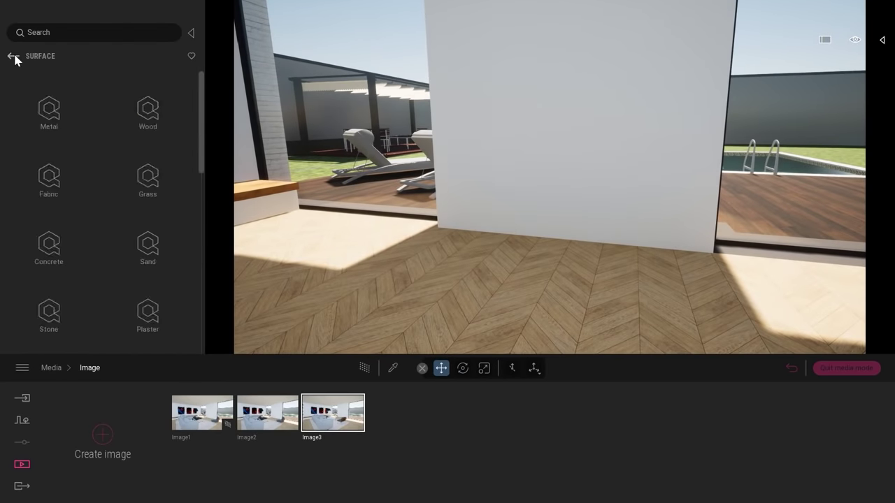
pyautogui.click(58, 187)
pyautogui.click(60, 119)
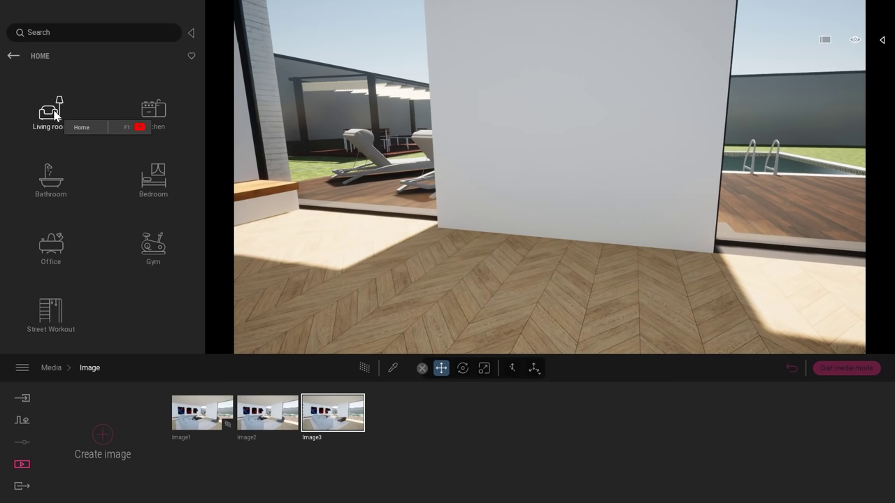
pyautogui.click(56, 114)
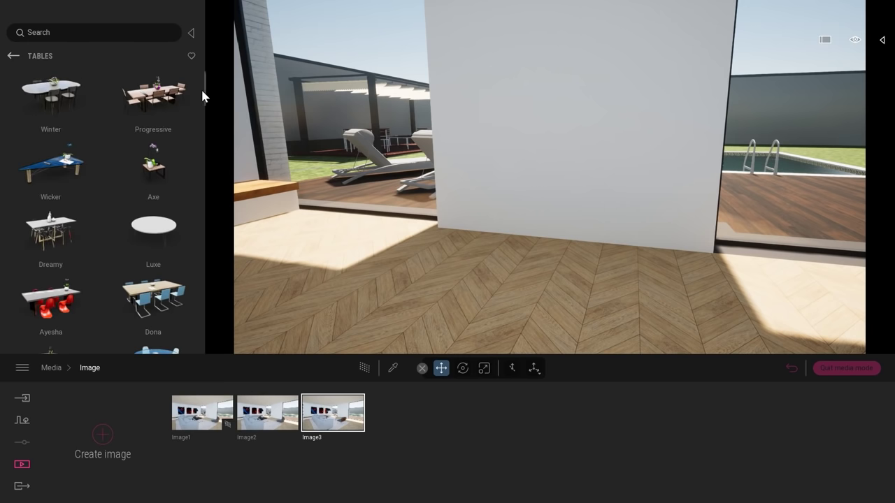
pyautogui.moveTo(202, 97); pyautogui.dragTo(196, 205)
pyautogui.scroll(-1, 183, 269)
pyautogui.moveTo(182, 273); pyautogui.dragTo(518, 273)
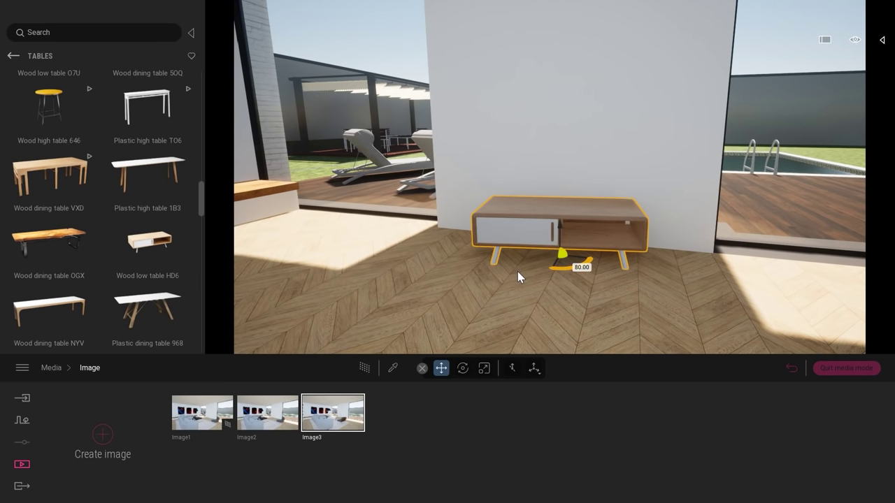
# Step: Rotate the low table to line up with the white wall and adjust its position on the floor
pyautogui.moveTo(575, 260); pyautogui.dragTo(571, 269)
pyautogui.moveTo(571, 268); pyautogui.dragTo(587, 238, button='right')
pyautogui.moveTo(588, 237); pyautogui.dragTo(566, 234)
pyautogui.moveTo(566, 234); pyautogui.dragTo(538, 241, button='right')
pyautogui.moveTo(608, 231); pyautogui.dragTo(665, 206, button='right')
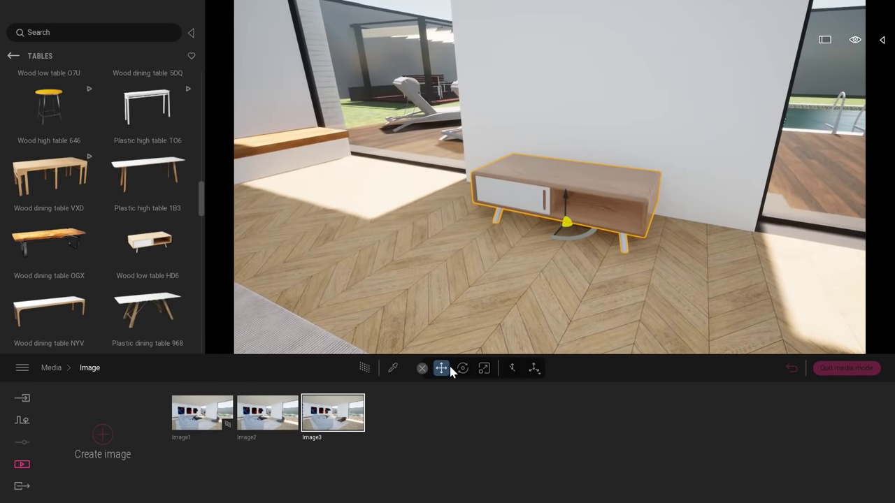
# Step: Switch through the move, rotate and scale modes and enlarge the low table uniformly to about 0.81
pyautogui.click(484, 368)
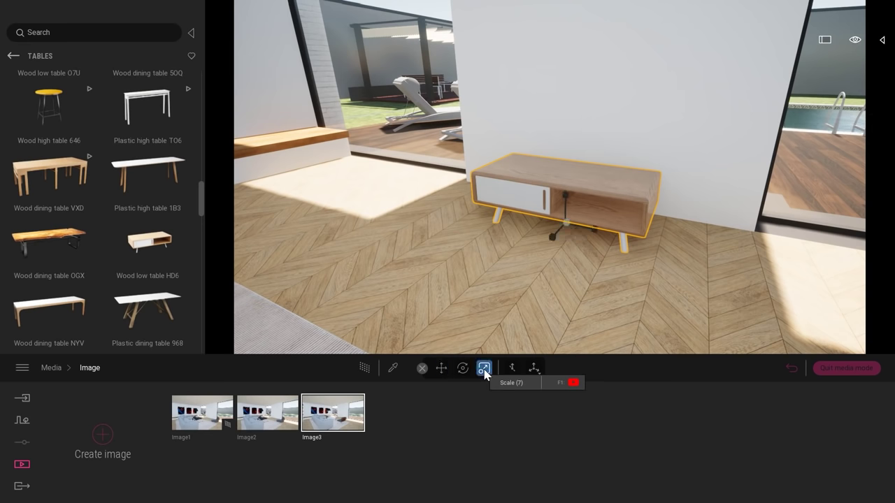
pyautogui.click(483, 368)
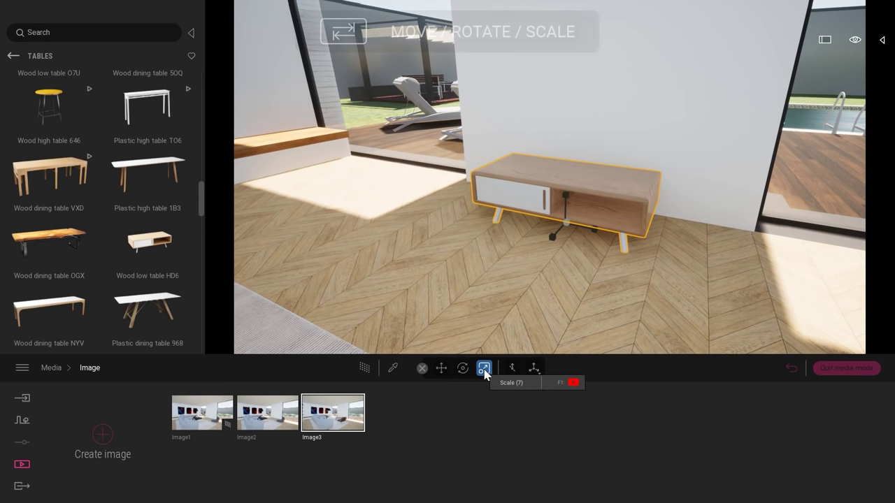
pyautogui.press('Tab')
pyautogui.press('Tab')
pyautogui.press('Tab')
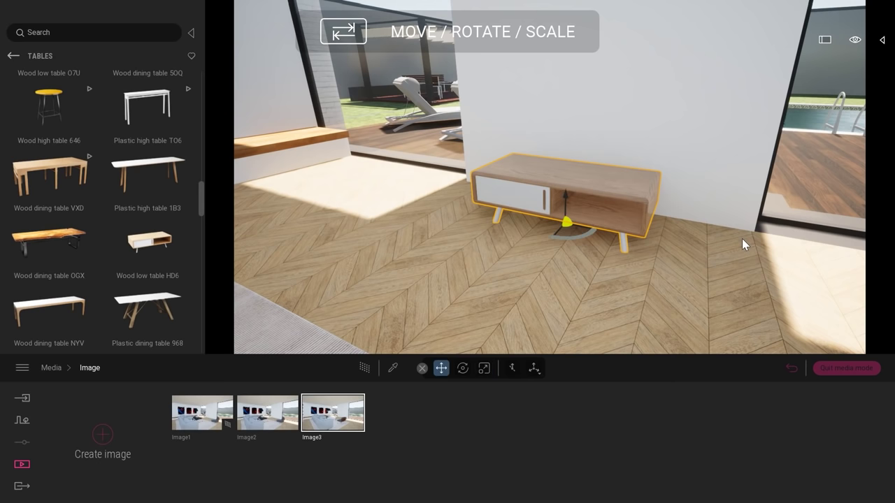
pyautogui.press('5')
pyautogui.press('6')
pyautogui.press('7')
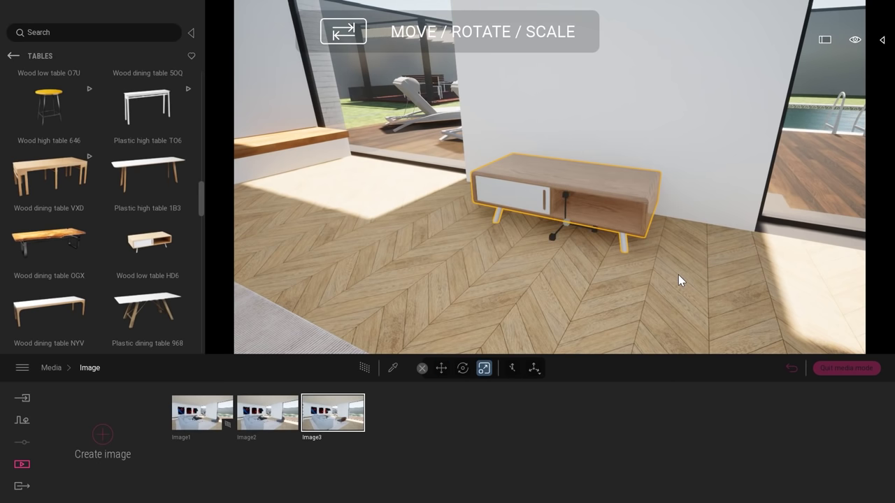
pyautogui.moveTo(558, 209); pyautogui.dragTo(573, 220)
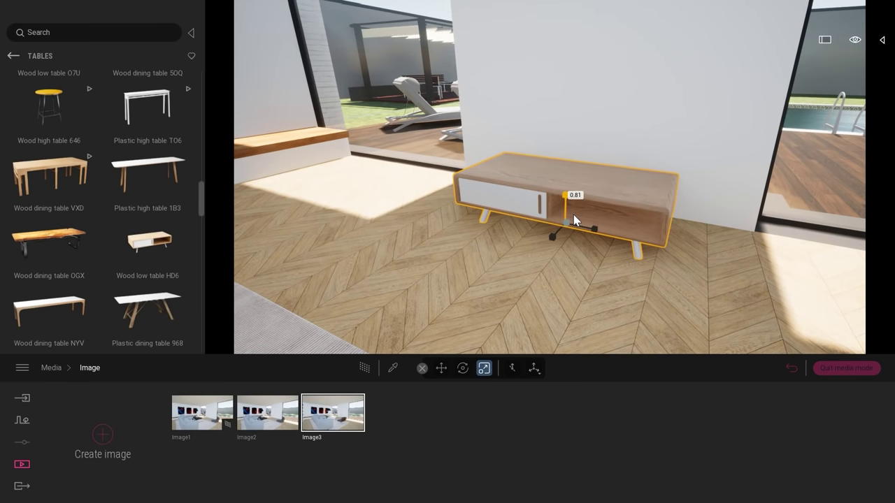
pyautogui.click(745, 232)
# Step: Place SM_Speaker01Blower_LOD0 from the user library on top of the low table
pyautogui.moveTo(746, 232); pyautogui.dragTo(605, 252, button='right')
pyautogui.click(13, 55)
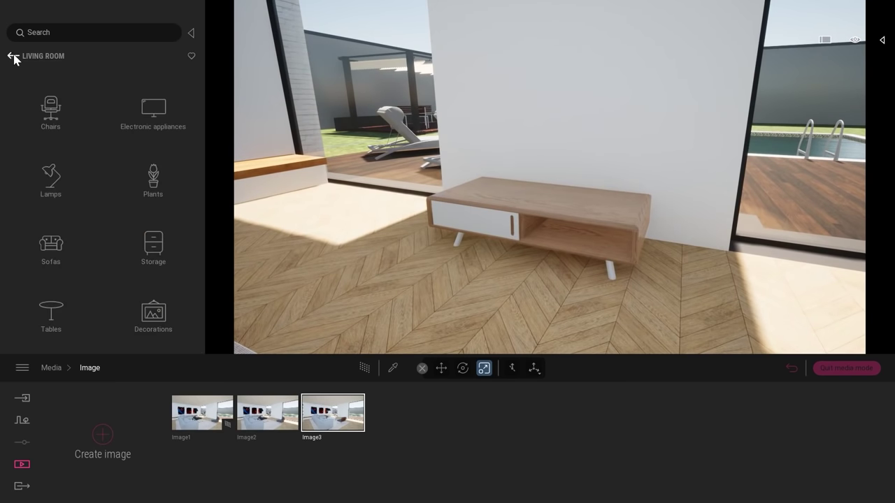
pyautogui.click(14, 55)
pyautogui.click(13, 55)
pyautogui.click(14, 55)
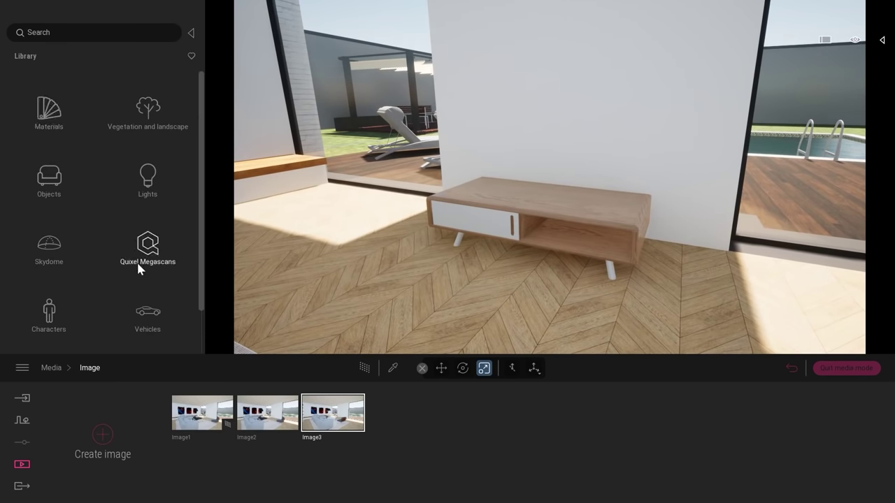
pyautogui.scroll(-2, 116, 308)
pyautogui.click(149, 328)
pyautogui.moveTo(200, 100); pyautogui.dragTo(203, 300)
pyautogui.moveTo(147, 201); pyautogui.dragTo(600, 183)
# Step: Place two tower speakers from the user library on the floor, one at each end of the low table
pyautogui.moveTo(17, 248); pyautogui.dragTo(740, 299)
pyautogui.press('space')
pyautogui.press('space')
pyautogui.click(436, 306)
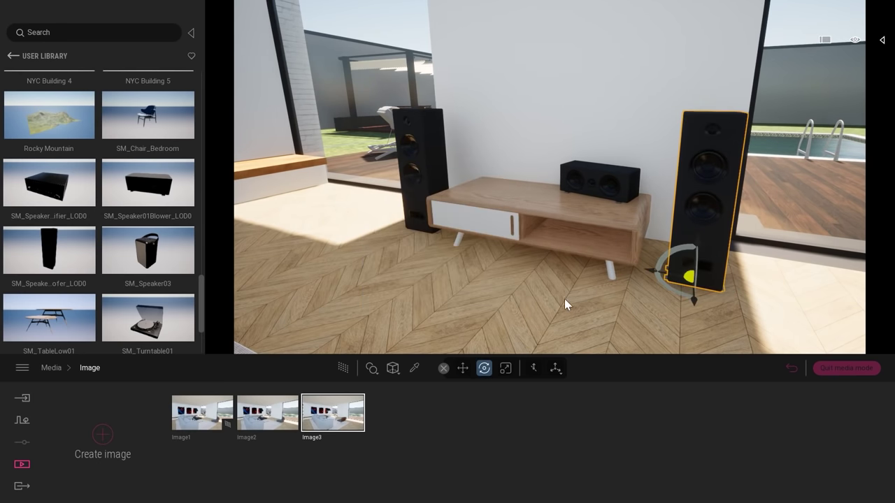
# Step: Place SM_Turntable01 on the low table and set the opacity of its lid's Dark tinted glass to 23%
pyautogui.moveTo(148, 318); pyautogui.dragTo(511, 209)
pyautogui.click(414, 367)
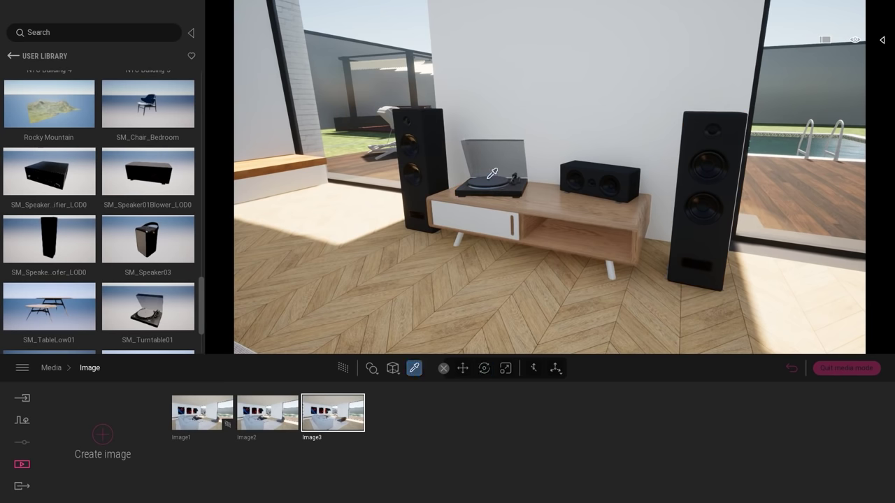
pyautogui.click(487, 157)
pyautogui.moveTo(525, 436); pyautogui.dragTo(531, 458)
# Step: Select both tower speakers and move them together toward the white wall
pyautogui.keyDown('shift'); pyautogui.moveTo(559, 230); pyautogui.dragTo(629, 265, button='middle'); pyautogui.keyUp('shift')
pyautogui.click(664, 231)
pyautogui.keyDown('ctrl'); pyautogui.click(405, 210); pyautogui.keyUp('ctrl')
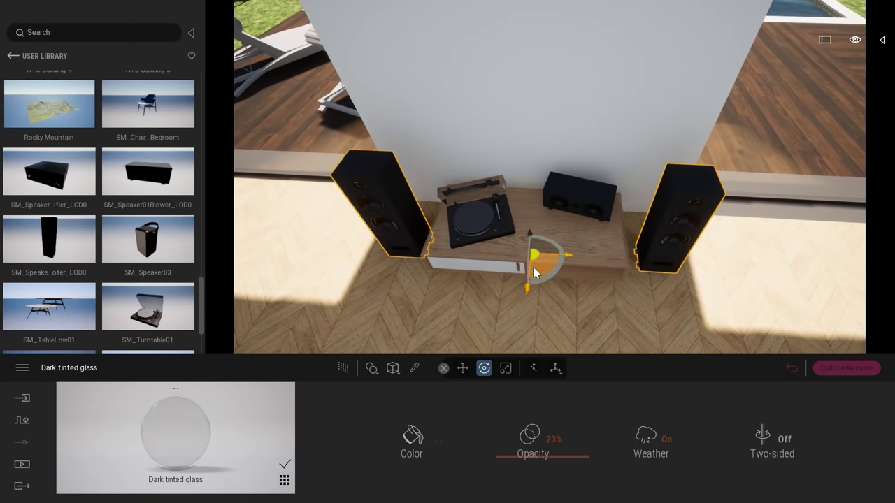
pyautogui.moveTo(533, 270); pyautogui.dragTo(533, 244)
pyautogui.keyDown('shift'); pyautogui.moveTo(533, 244); pyautogui.dragTo(624, 189, button='middle'); pyautogui.keyUp('shift')
pyautogui.press('Escape')
# Step: Pick the low table's MI_WoodGlossy01Pine material and duplicate it
pyautogui.keyDown('shift'); pyautogui.moveTo(630, 229); pyautogui.dragTo(701, 232, button='middle'); pyautogui.keyUp('shift')
pyautogui.scroll(3, 526, 254)
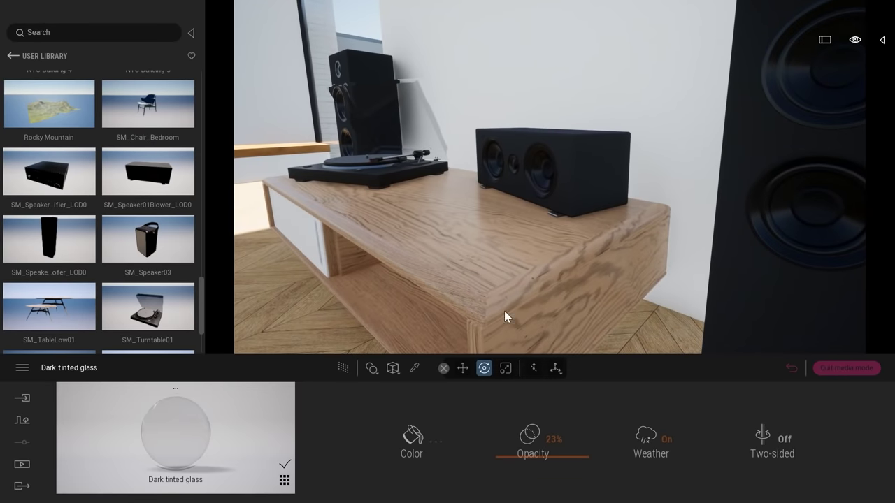
pyautogui.scroll(-3, 504, 310)
pyautogui.click(414, 370)
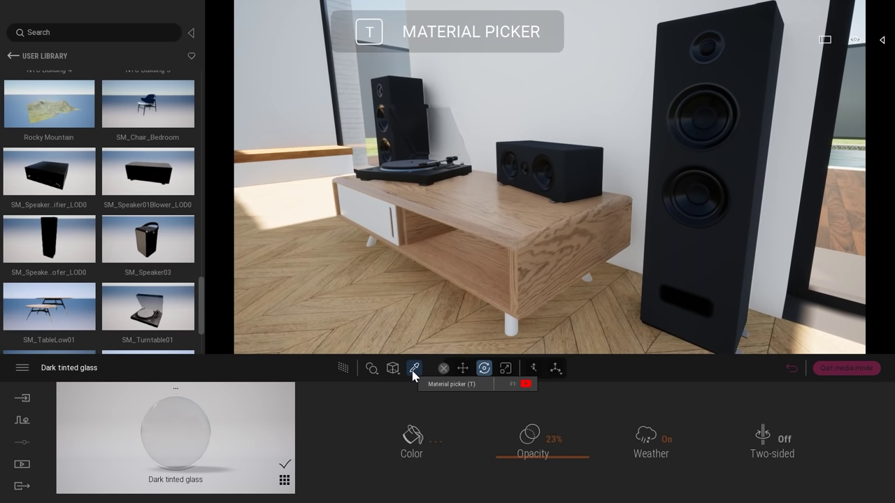
pyautogui.click(503, 209)
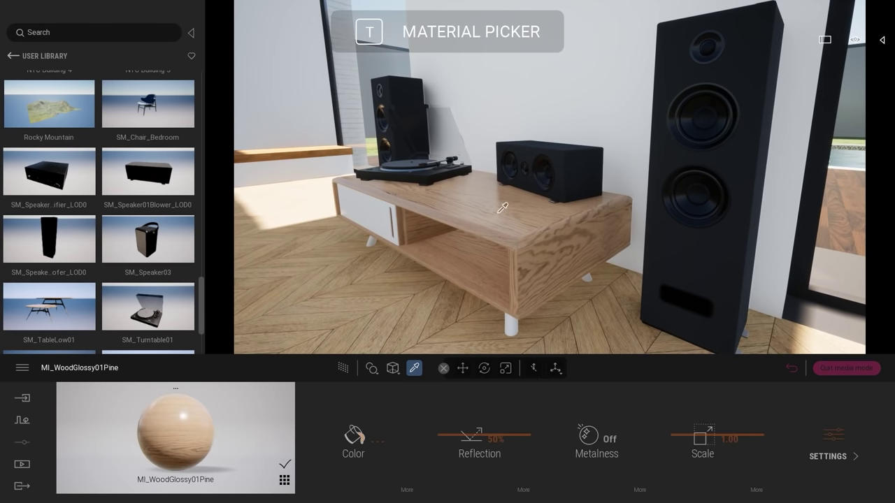
pyautogui.press('t')
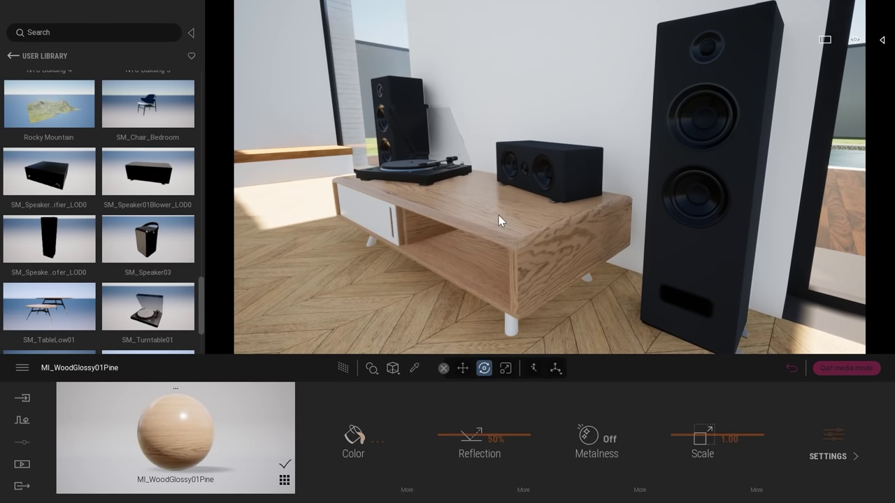
pyautogui.click(174, 393)
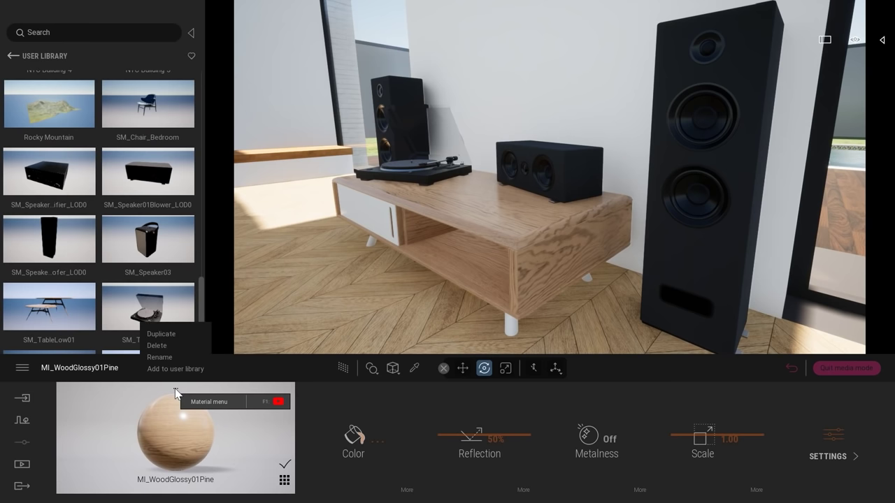
pyautogui.click(164, 335)
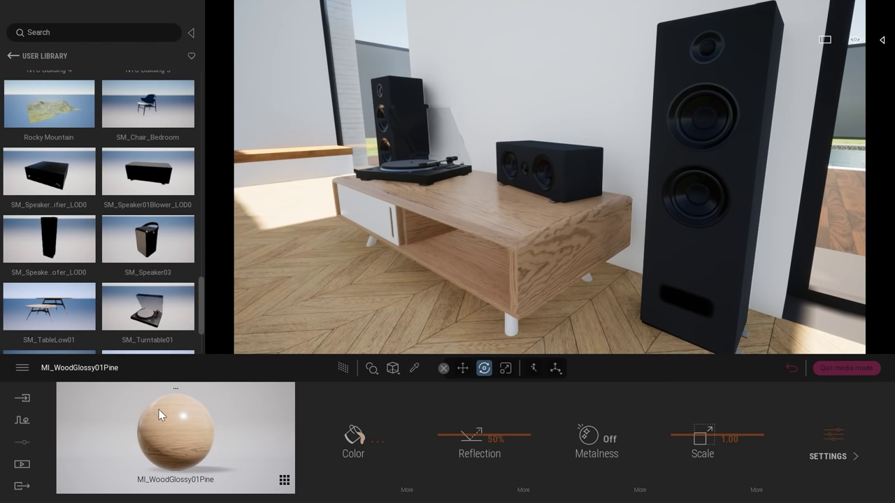
# Step: Apply the duplicated MI_WoodGlossy01Pine material to the tower speakers' cabinets and check the result on both
pyautogui.moveTo(573, 305); pyautogui.dragTo(591, 299, button='right')
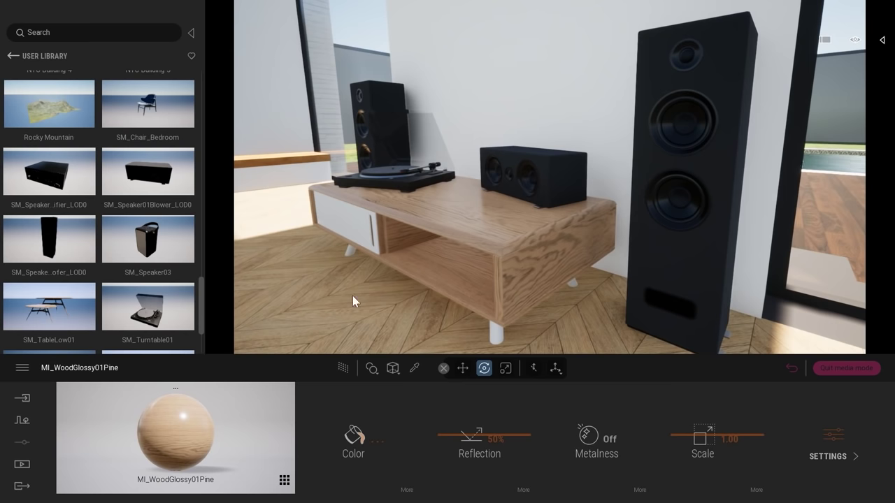
pyautogui.press('s')
pyautogui.press('d')
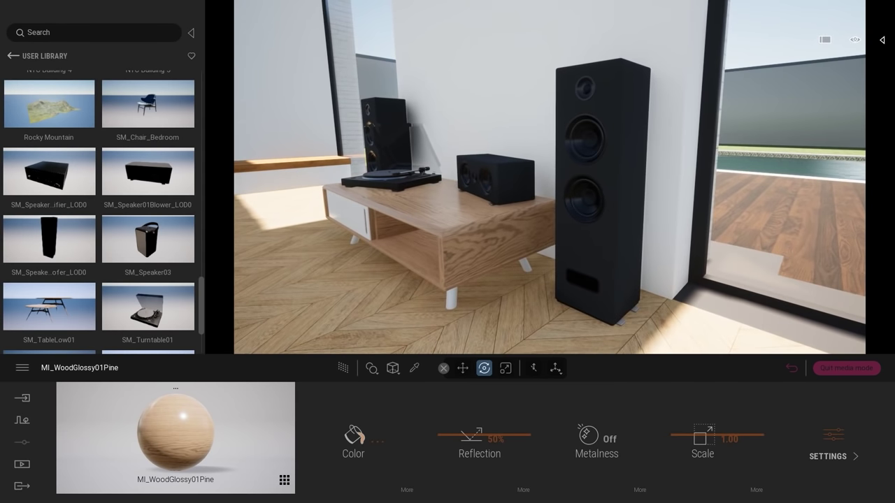
pyautogui.press('Up')
pyautogui.moveTo(175, 433); pyautogui.dragTo(427, 311)
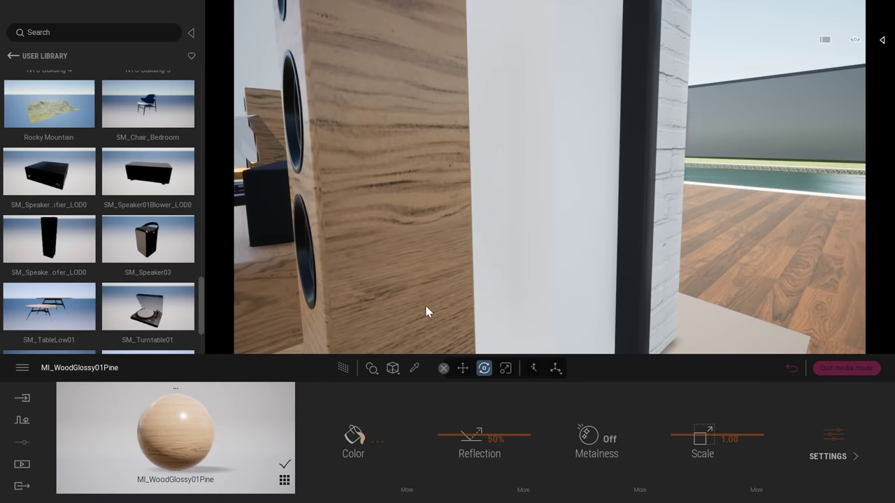
pyautogui.press('s')
pyautogui.press('a')
pyautogui.press('d')
pyautogui.moveTo(608, 281); pyautogui.dragTo(504, 280, button='right')
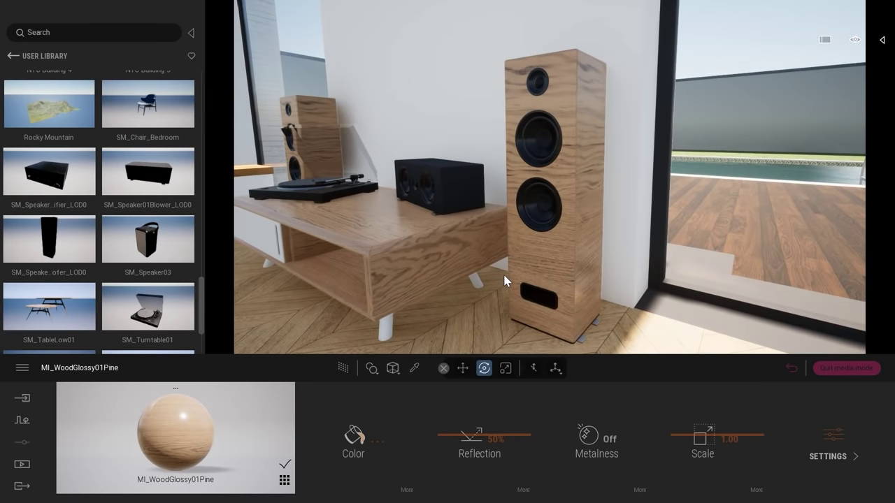
# Step: Try an orange-red color, C7440A, on the speakers' wood material
pyautogui.press('Down')
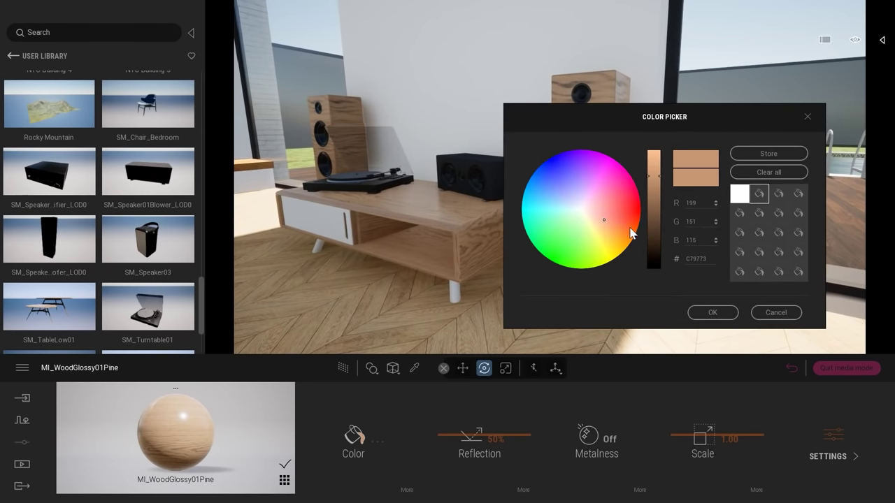
pyautogui.click(635, 228)
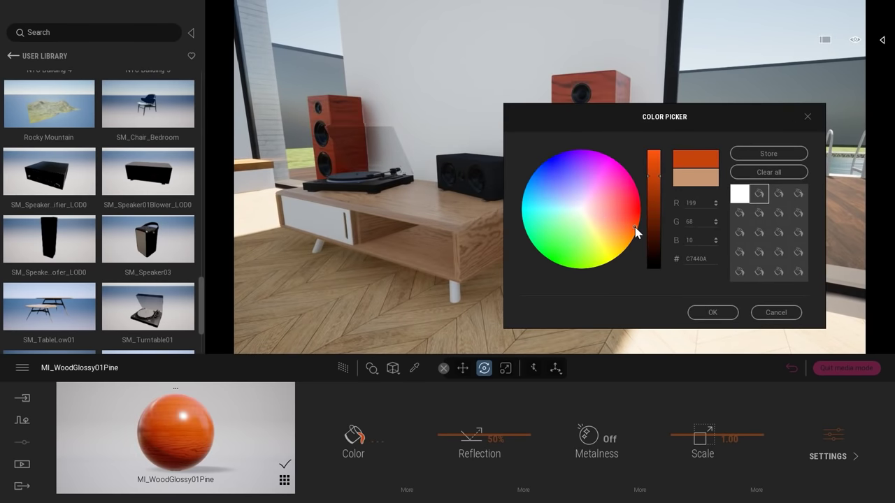
pyautogui.click(774, 316)
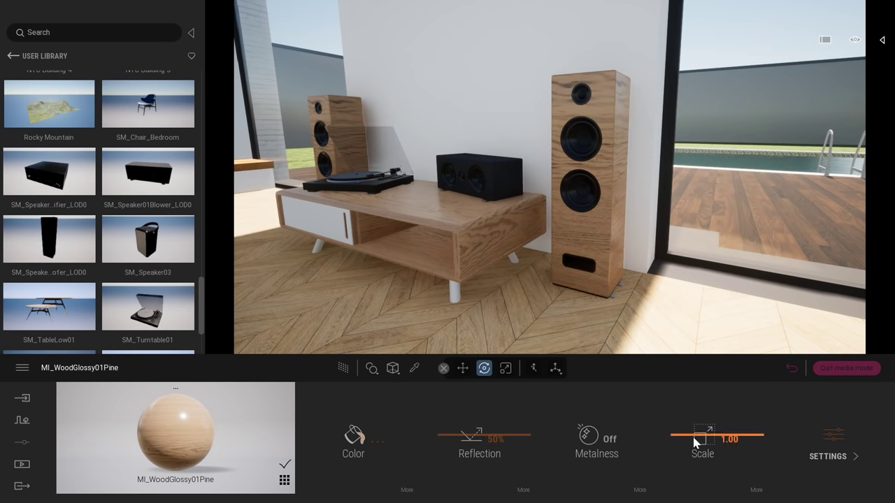
# Step: Set the speakers' wood material to scale 0.66 and rotation 90°
pyautogui.moveTo(690, 439)
pyautogui.mouseDown()
pyautogui.moveTo(699, 437)
pyautogui.moveTo(699, 449)
pyautogui.mouseUp()
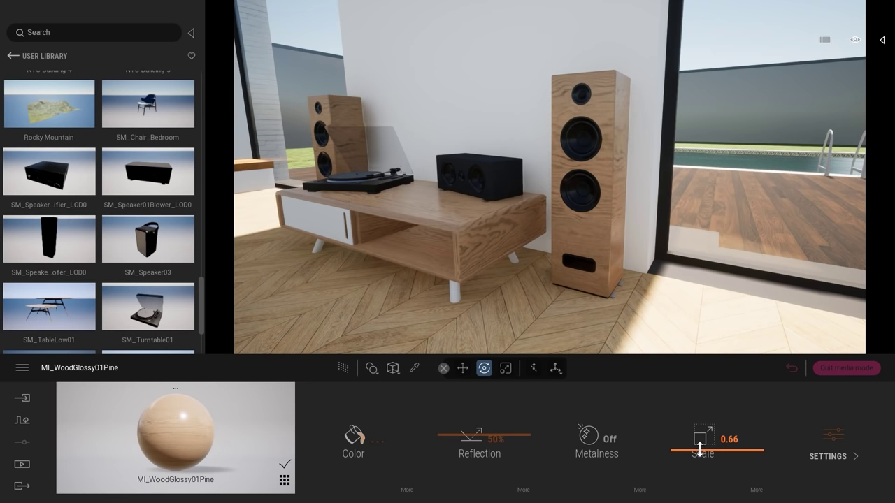
pyautogui.click(756, 490)
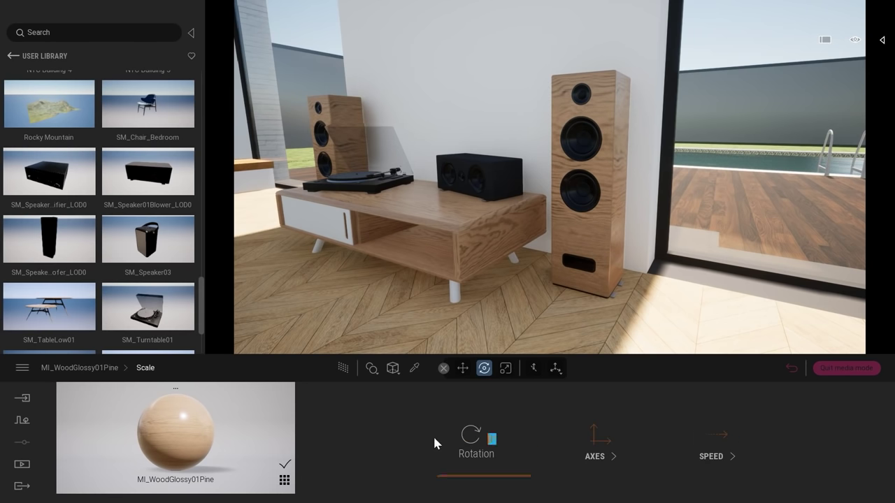
pyautogui.write('90')
pyautogui.press('Return')
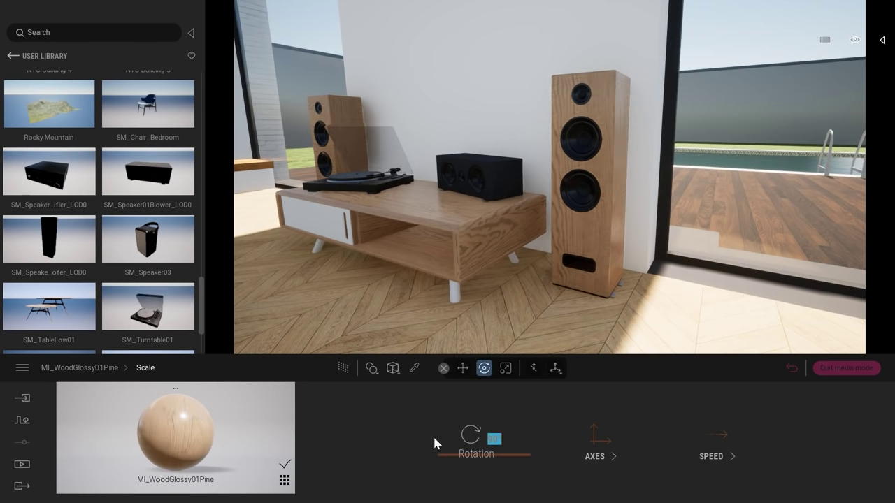
# Step: Place Wall tv 02 from the living room electronic appliances on the white wall above the low table
pyautogui.moveTo(433, 28)
pyautogui.keyDown('shift'); pyautogui.mouseDown(button='middle')
pyautogui.moveTo(539, 23)
pyautogui.moveTo(405, 28)
pyautogui.moveTo(596, 212)
pyautogui.mouseUp(button='middle'); pyautogui.keyUp('shift')
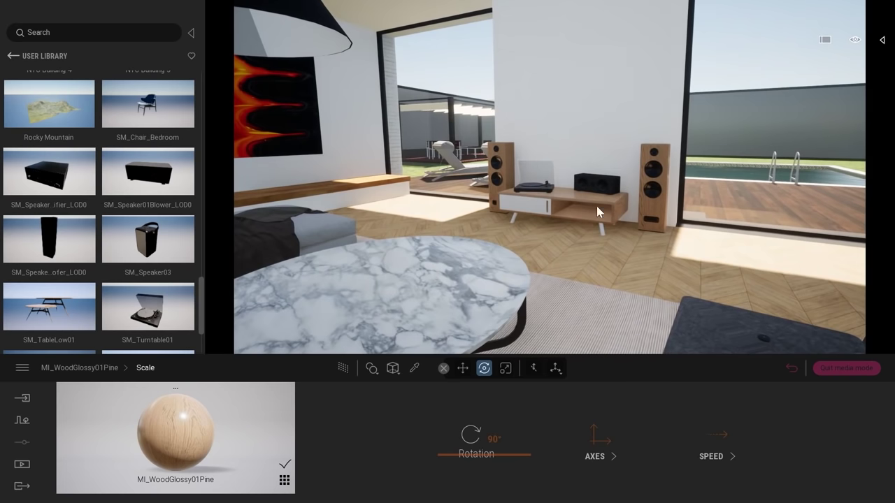
pyautogui.click(14, 56)
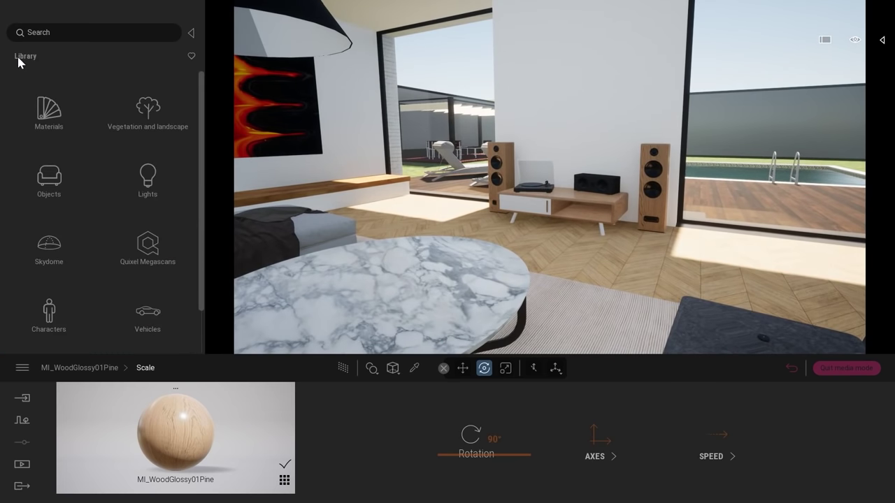
pyautogui.click(54, 179)
pyautogui.click(56, 112)
pyautogui.click(56, 110)
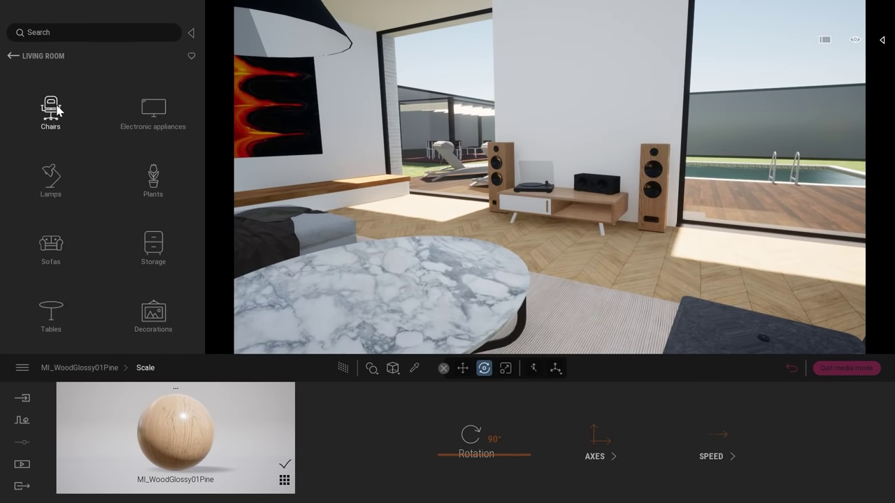
pyautogui.click(150, 109)
pyautogui.keyDown('shift'); pyautogui.moveTo(434, 191); pyautogui.dragTo(517, 182, button='middle'); pyautogui.keyUp('shift')
pyautogui.moveTo(148, 95); pyautogui.dragTo(498, 134)
pyautogui.keyDown('shift'); pyautogui.moveTo(498, 134); pyautogui.dragTo(612, 196, button='middle'); pyautogui.keyUp('shift')
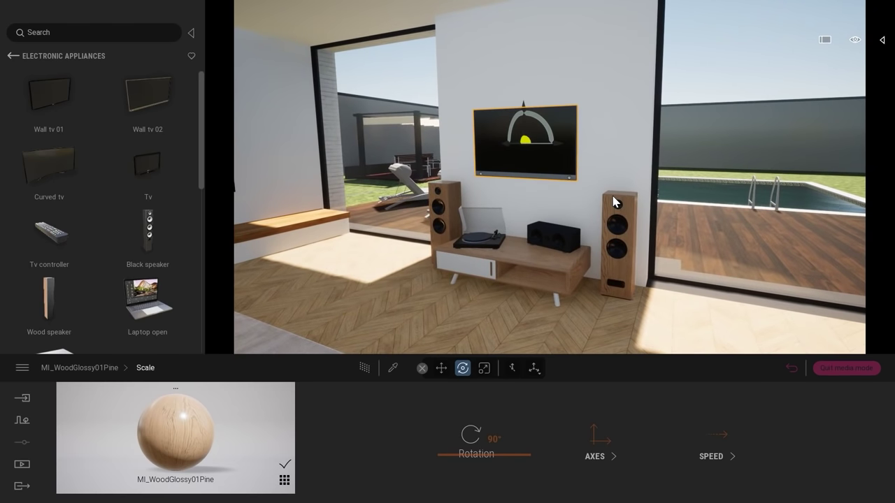
# Step: Scale the wall TV up by a factor of about 1.29 and adjust its position above the low table
pyautogui.press('r')
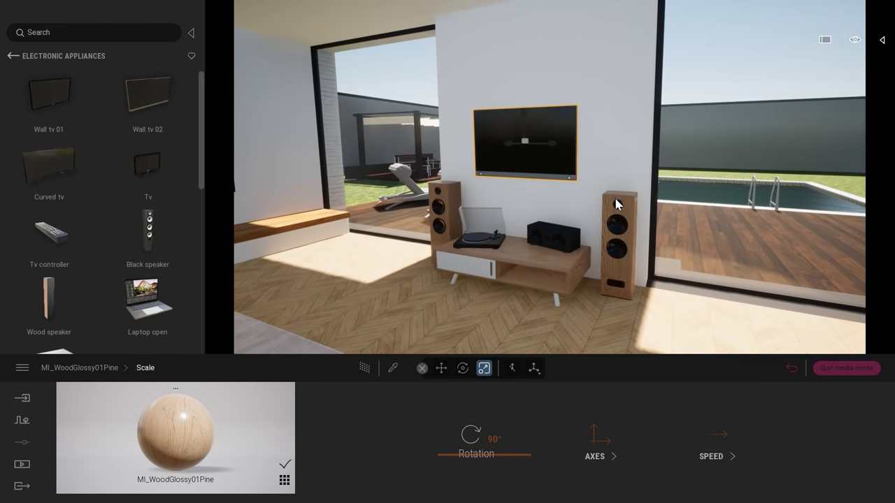
pyautogui.moveTo(524, 146); pyautogui.dragTo(506, 119)
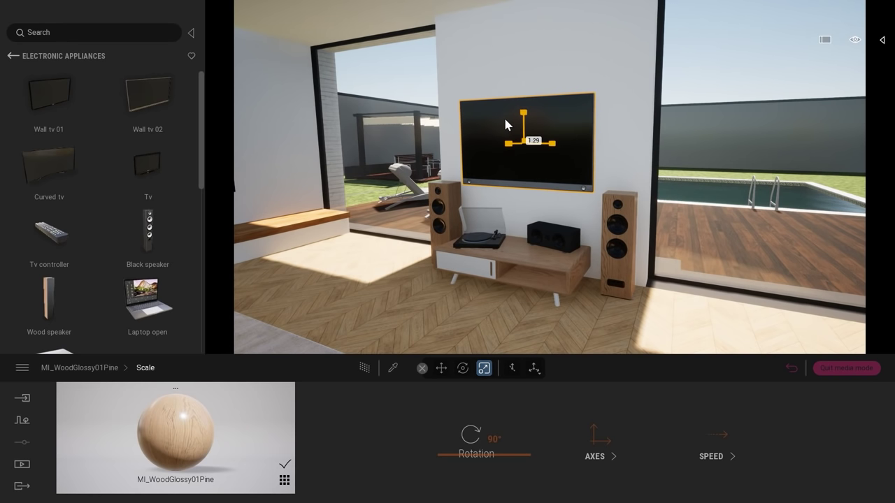
pyautogui.press('space')
pyautogui.press('space')
pyautogui.moveTo(542, 135); pyautogui.dragTo(542, 132)
pyautogui.click(655, 152)
pyautogui.press('s')
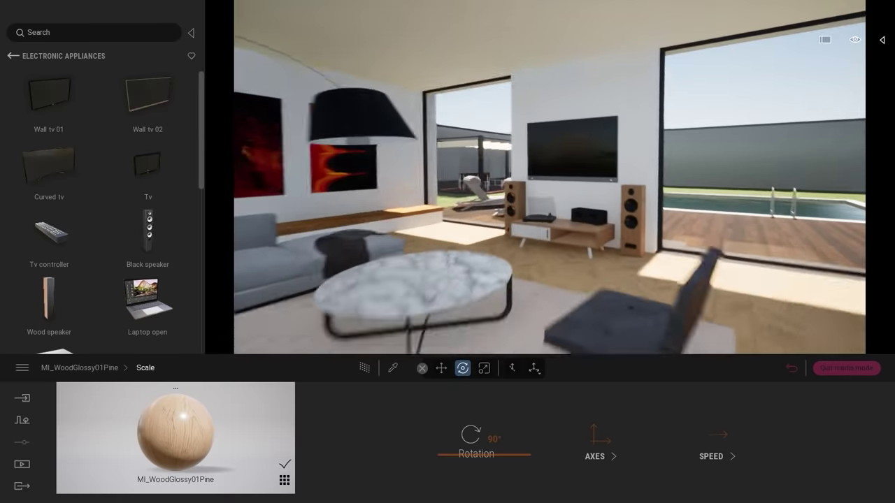
# Step: Check Image3 with the Path Tracer, return to real-time rendering and leave media mode
pyautogui.click(790, 368)
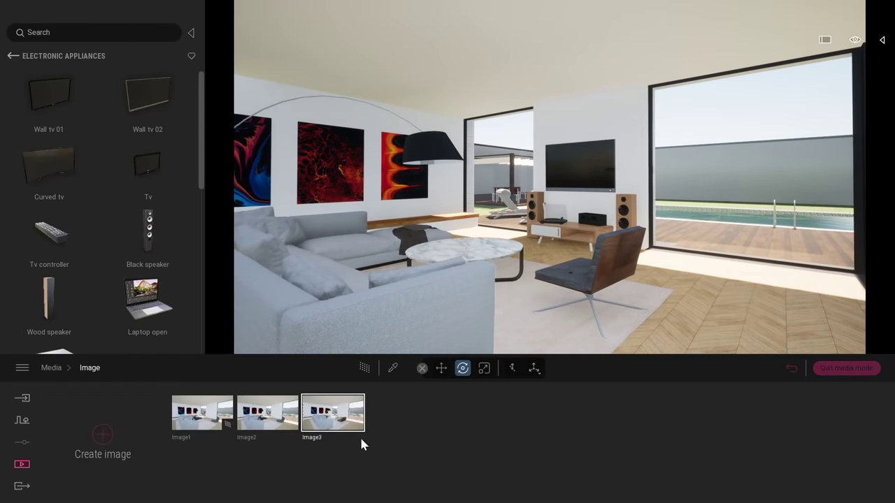
pyautogui.click(343, 418)
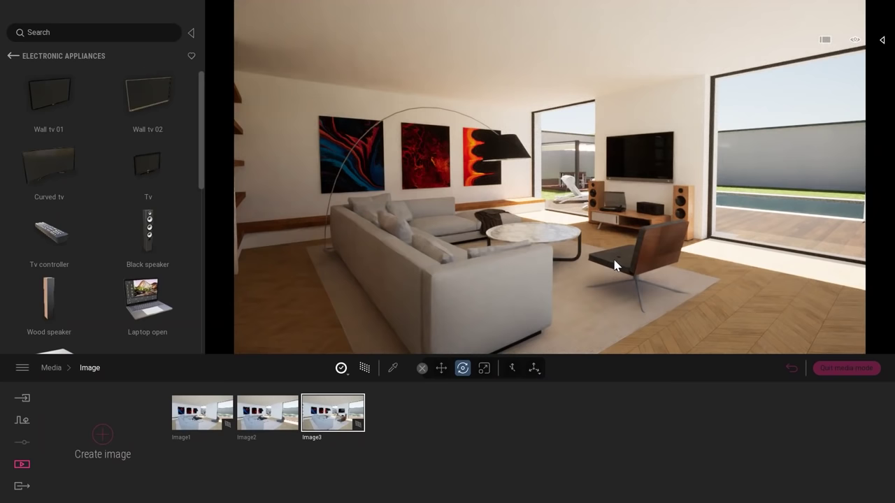
pyautogui.press('r')
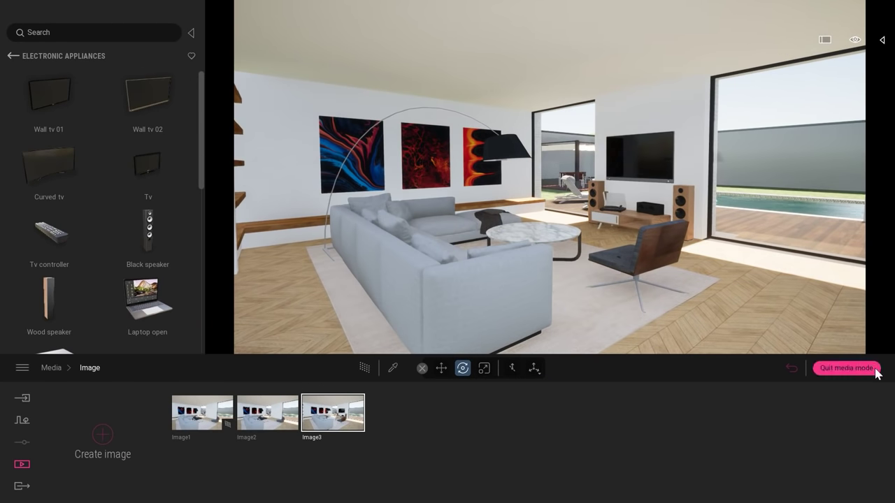
pyautogui.click(844, 368)
# Step: Examine the furnished living room in fullscreen, from the sofa and marble coffee table to a close view of the hi-fi corner
pyautogui.moveTo(608, 186); pyautogui.dragTo(671, 238, button='right')
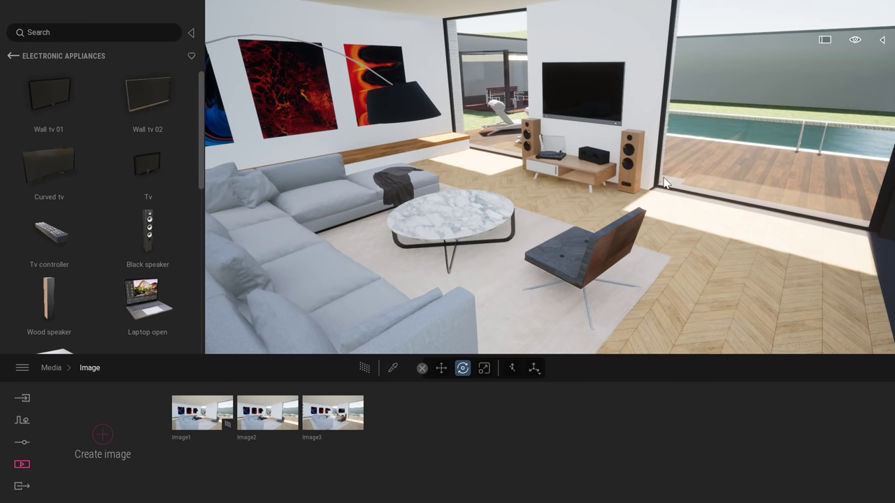
pyautogui.click(826, 39)
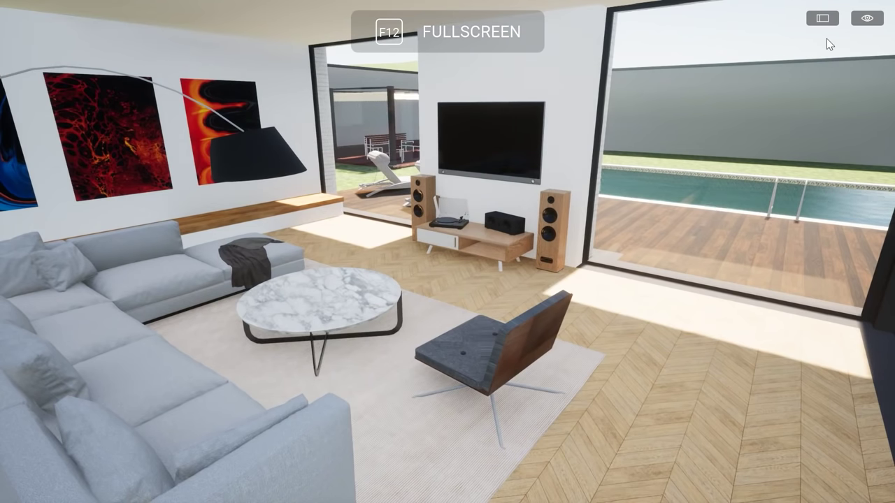
pyautogui.moveTo(768, 169)
pyautogui.mouseDown(button='right')
pyautogui.moveTo(392, 183)
pyautogui.moveTo(783, 203)
pyautogui.moveTo(587, 207)
pyautogui.moveTo(609, 211)
pyautogui.moveTo(646, 195)
pyautogui.mouseUp(button='right')
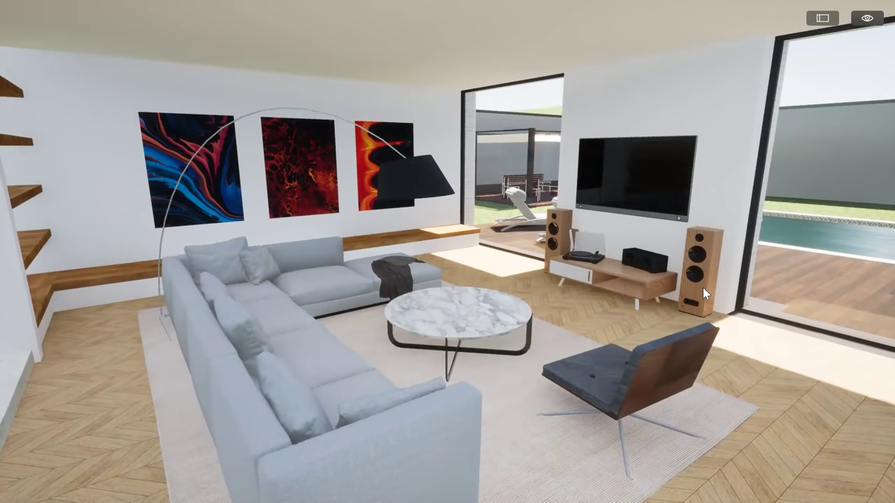
pyautogui.moveTo(609, 291); pyautogui.dragTo(577, 298, button='right')
pyautogui.click(527, 239)
pyautogui.click(354, 343)
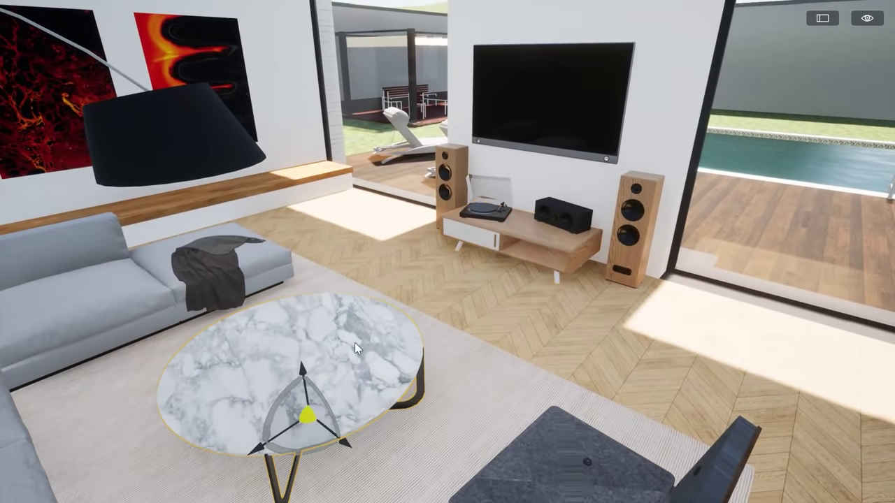
pyautogui.press('f')
pyautogui.moveTo(445, 312); pyautogui.dragTo(412, 296)
pyautogui.moveTo(549, 329); pyautogui.dragTo(488, 265, button='right')
pyautogui.press('w')
pyautogui.press('w')
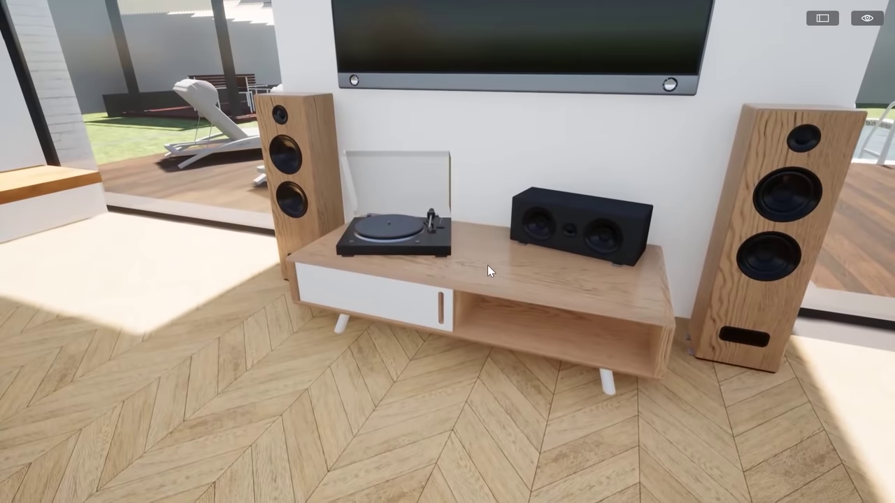
# Step: Select the low table, turntable, black speaker and both tower speakers together and adjust their position relative to the TV wall
pyautogui.click(487, 265)
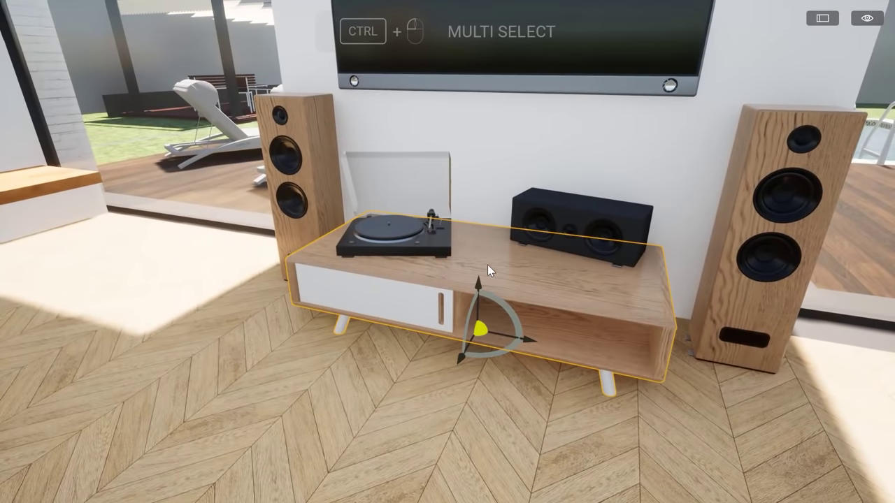
pyautogui.keyDown('ctrl'); pyautogui.click(409, 240); pyautogui.keyUp('ctrl')
pyautogui.keyDown('ctrl'); pyautogui.click(549, 230); pyautogui.keyUp('ctrl')
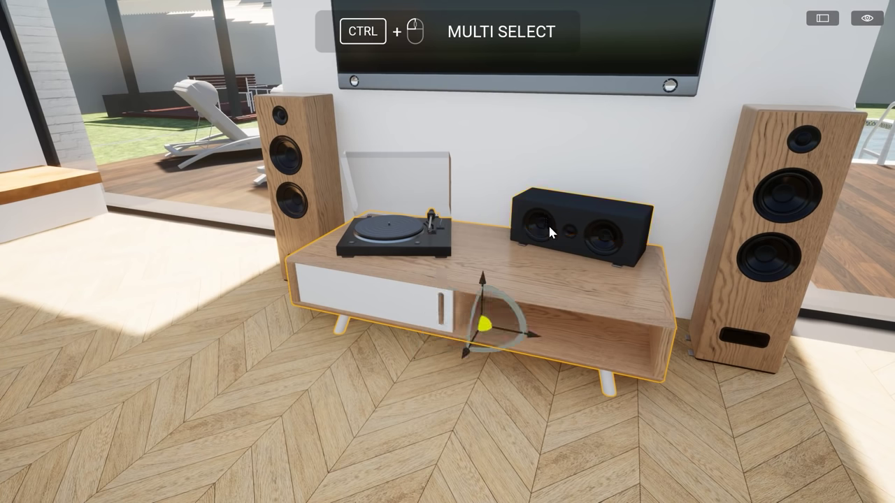
pyautogui.keyDown('ctrl'); pyautogui.click(312, 190); pyautogui.keyUp('ctrl')
pyautogui.keyDown('ctrl'); pyautogui.click(758, 235); pyautogui.keyUp('ctrl')
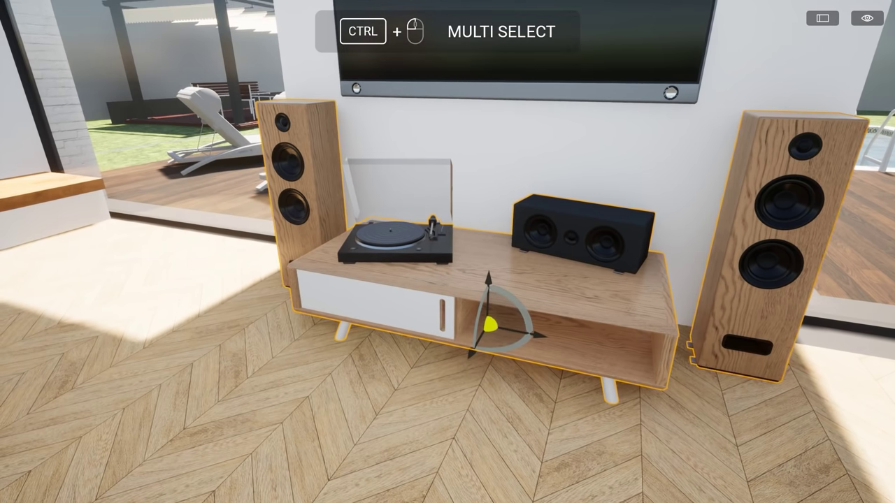
pyautogui.press('s')
pyautogui.moveTo(499, 296)
pyautogui.mouseDown()
pyautogui.moveTo(471, 309)
pyautogui.moveTo(557, 375)
pyautogui.moveTo(490, 294)
pyautogui.mouseUp()
pyautogui.moveTo(490, 294); pyautogui.dragTo(608, 303, button='right')
pyautogui.press('d')
pyautogui.click(589, 285)
pyautogui.moveTo(590, 285); pyautogui.dragTo(604, 291)
pyautogui.click(490, 333)
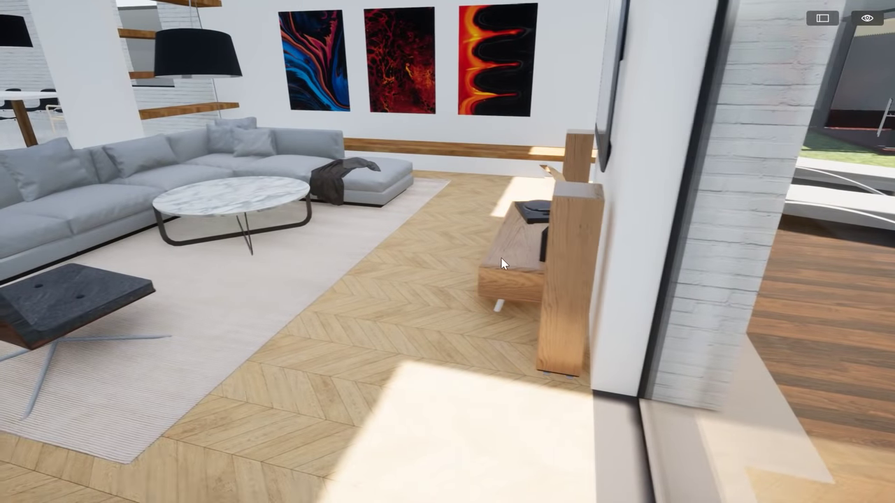
# Step: Delete the black table and its four office chairs from the patterned rug by the white brick wall
pyautogui.moveTo(501, 261); pyautogui.dragTo(510, 266, button='right')
pyautogui.press('a')
pyautogui.moveTo(433, 260); pyautogui.dragTo(517, 269, button='right')
pyautogui.press('a')
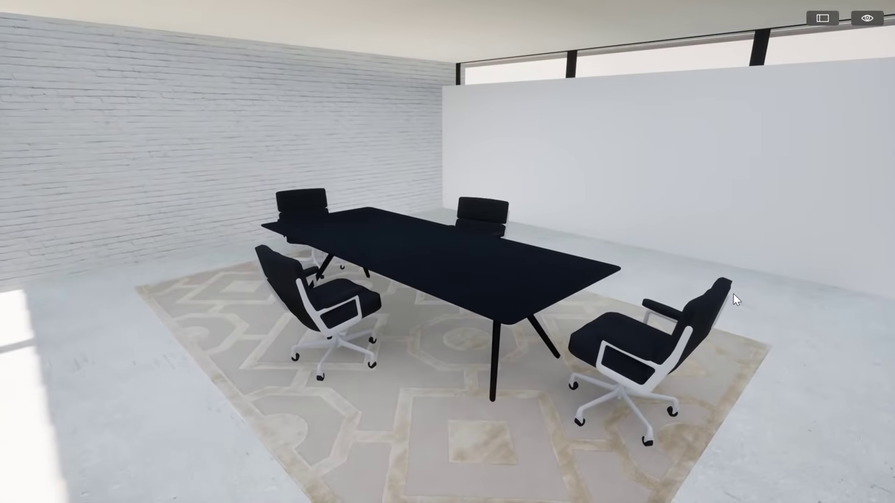
pyautogui.press('F11')
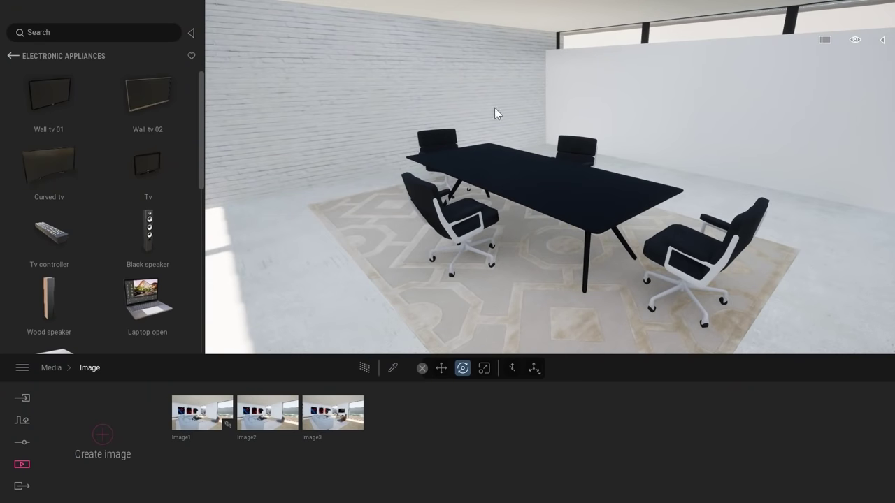
pyautogui.click(552, 190)
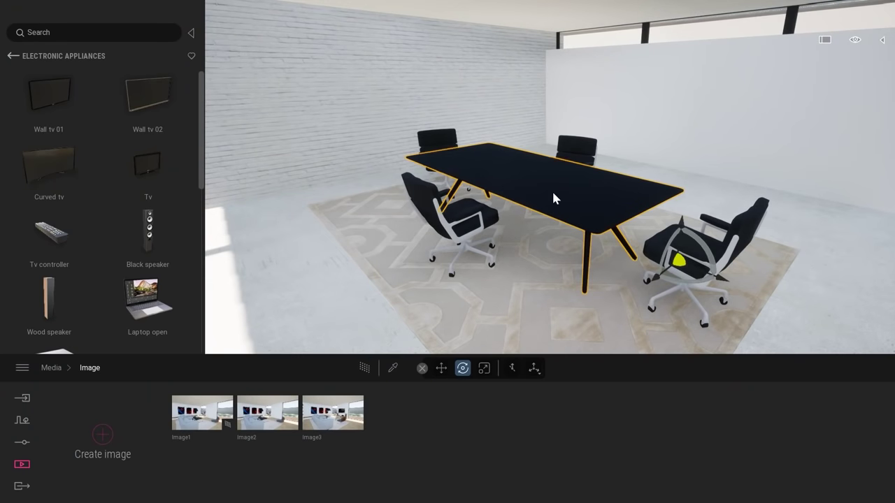
pyautogui.press('Delete')
pyautogui.click(573, 145)
pyautogui.press('Delete')
pyautogui.click(681, 253)
pyautogui.press('Delete')
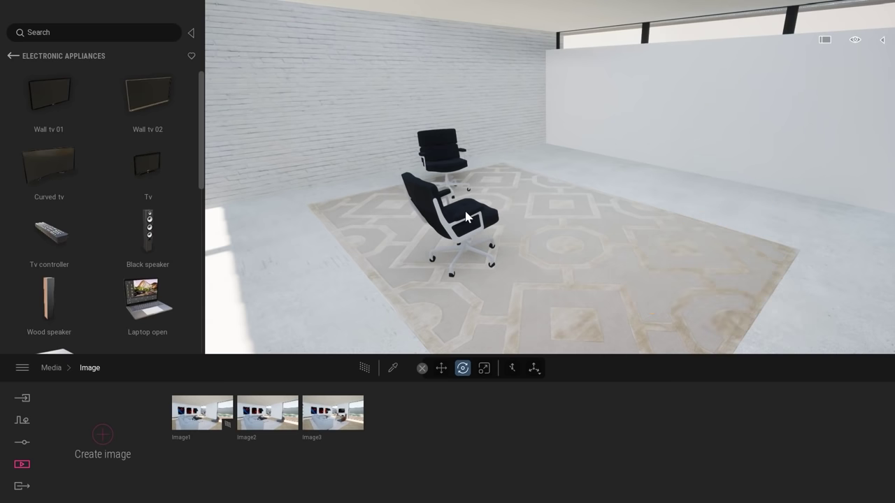
pyautogui.click(467, 217)
pyautogui.press('Delete')
pyautogui.click(442, 157)
pyautogui.press('Delete')
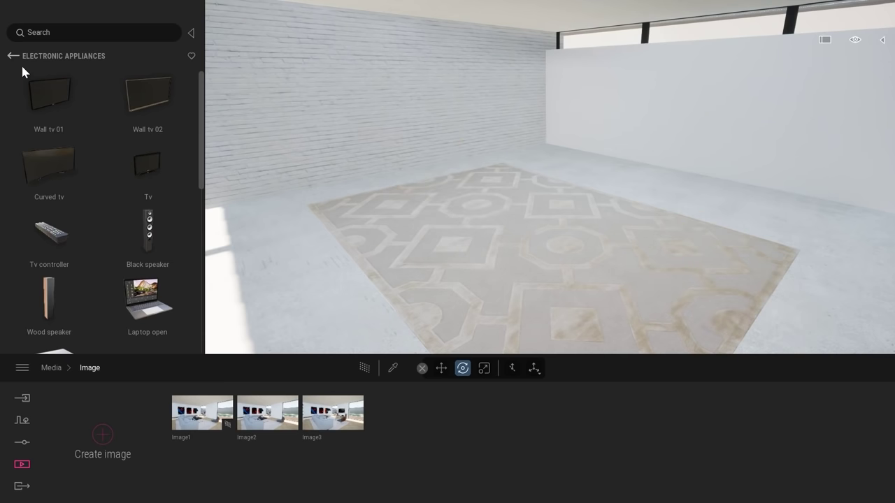
# Step: Place Wood dining table NYV from the library's tables on the patterned rug
pyautogui.click(13, 56)
pyautogui.click(13, 55)
pyautogui.click(49, 178)
pyautogui.click(60, 112)
pyautogui.click(59, 111)
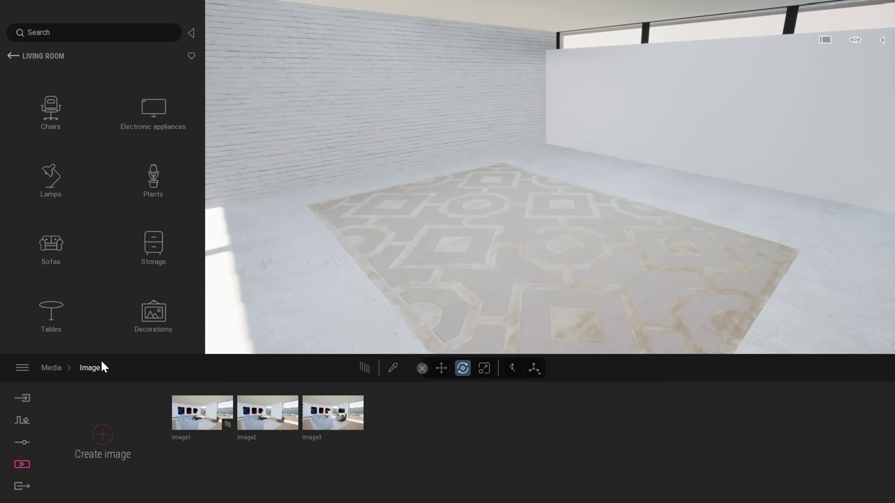
pyautogui.moveTo(203, 78); pyautogui.dragTo(203, 190)
pyautogui.scroll(-5, 144, 194)
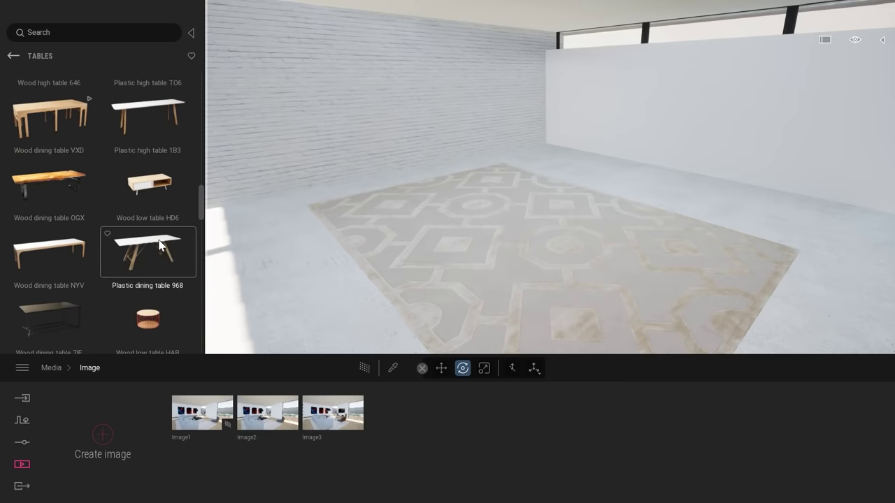
pyautogui.moveTo(49, 251); pyautogui.dragTo(513, 274)
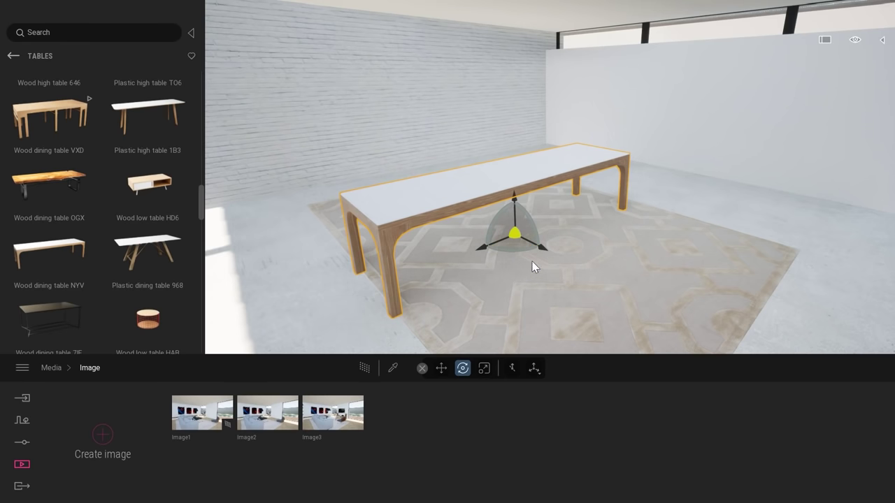
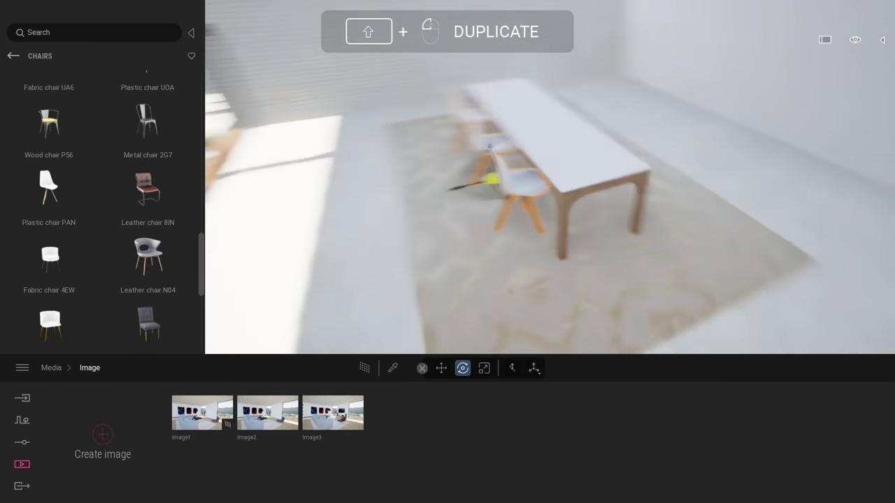
# Step: Copy the three chairs as one instance set 0.94 m across the table, turn it to face the tabletop and adjust its distance
pyautogui.keyDown('shift'); pyautogui.moveTo(550, 224); pyautogui.dragTo(626, 227); pyautogui.keyUp('shift')
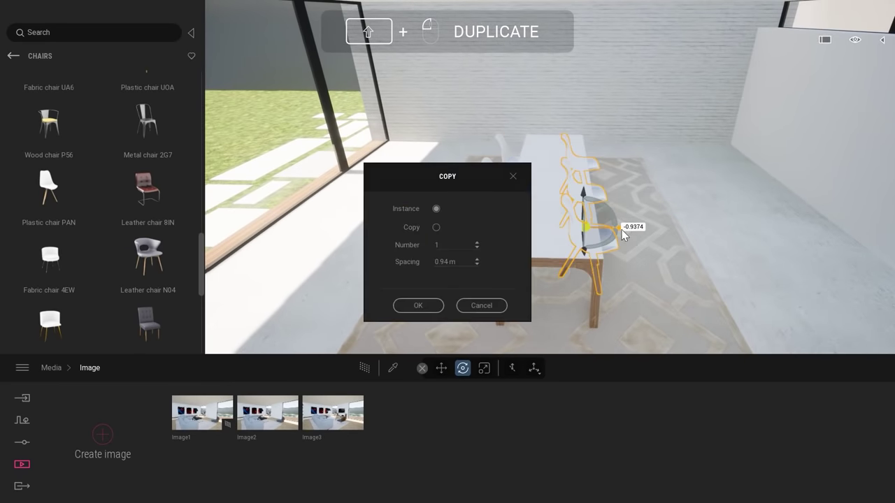
pyautogui.click(419, 306)
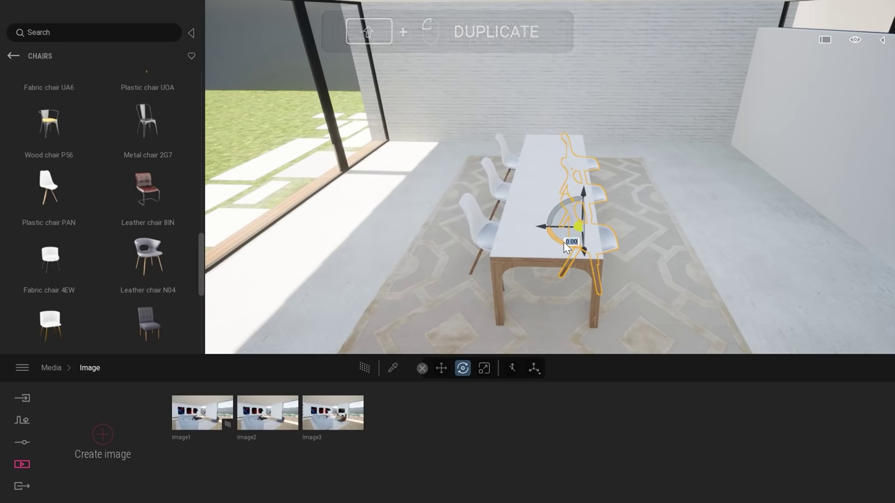
pyautogui.moveTo(563, 242); pyautogui.dragTo(573, 259)
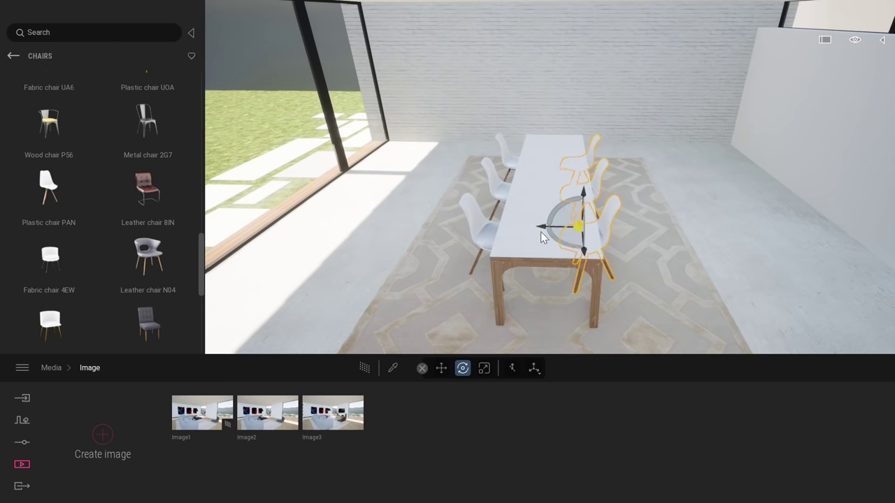
pyautogui.moveTo(542, 228); pyautogui.dragTo(550, 227)
pyautogui.press('Escape')
# Step: Pick the chairs' white shell material, MI_PlasticEggshell01, and set its color to orange EE9D40
pyautogui.moveTo(514, 288)
pyautogui.mouseDown(button='right')
pyautogui.moveTo(629, 288)
pyautogui.moveTo(522, 286)
pyautogui.mouseUp(button='right')
pyautogui.moveTo(524, 286); pyautogui.dragTo(636, 236)
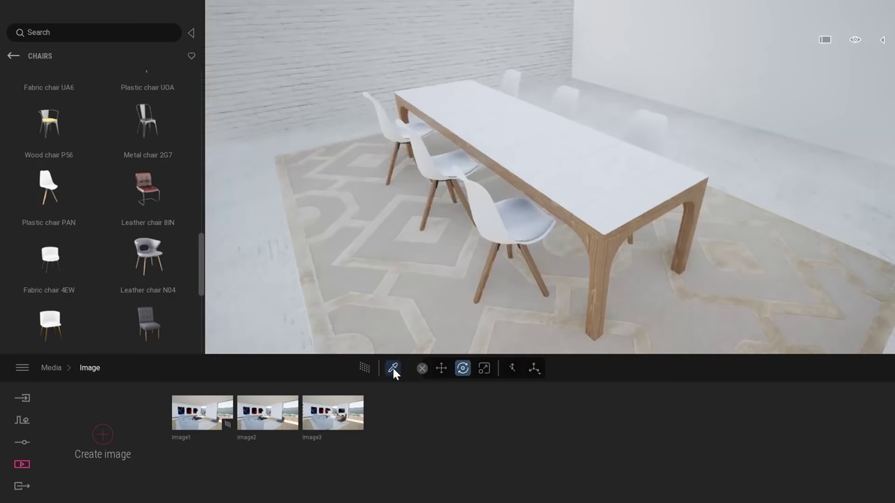
pyautogui.click(394, 369)
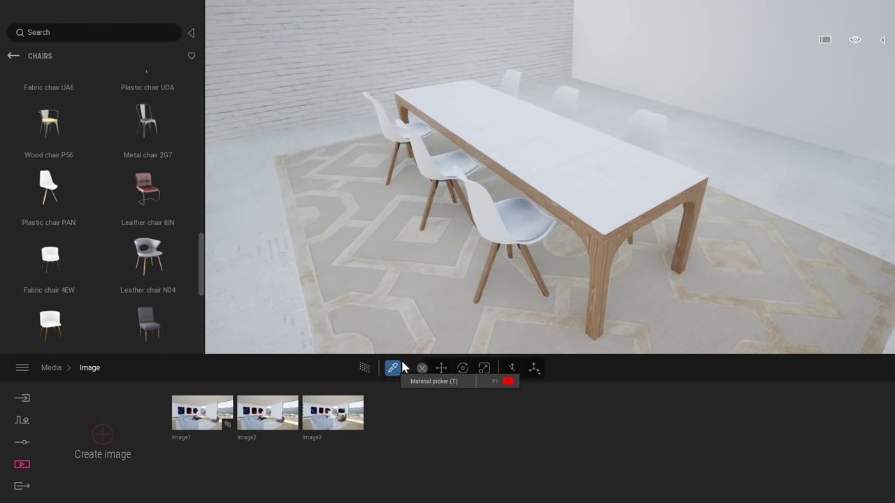
pyautogui.click(487, 219)
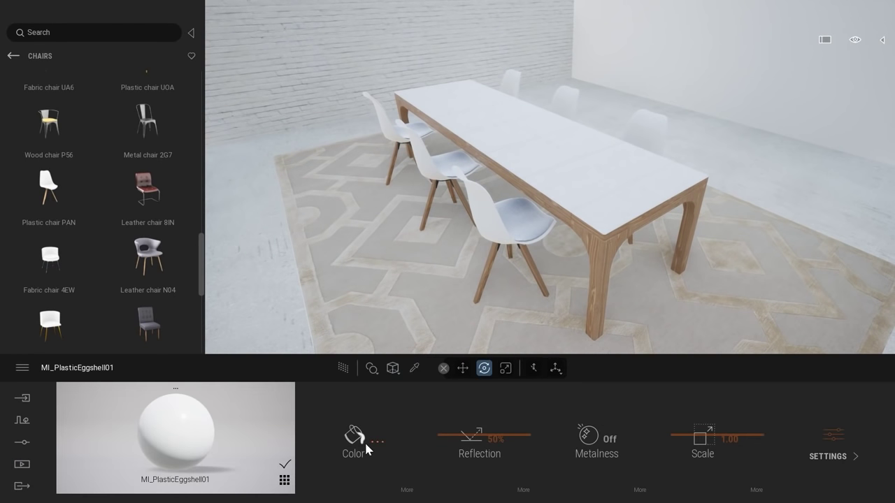
pyautogui.click(364, 441)
pyautogui.moveTo(378, 140); pyautogui.dragTo(440, 153)
pyautogui.click(665, 234)
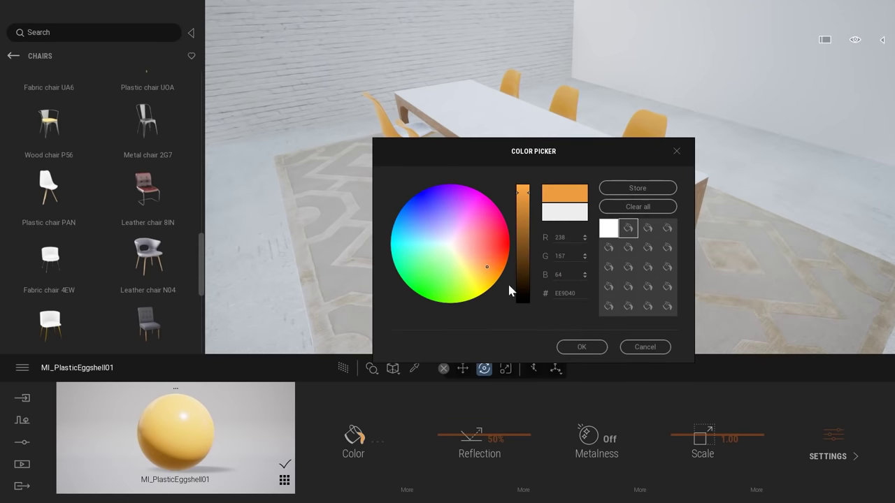
pyautogui.click(581, 347)
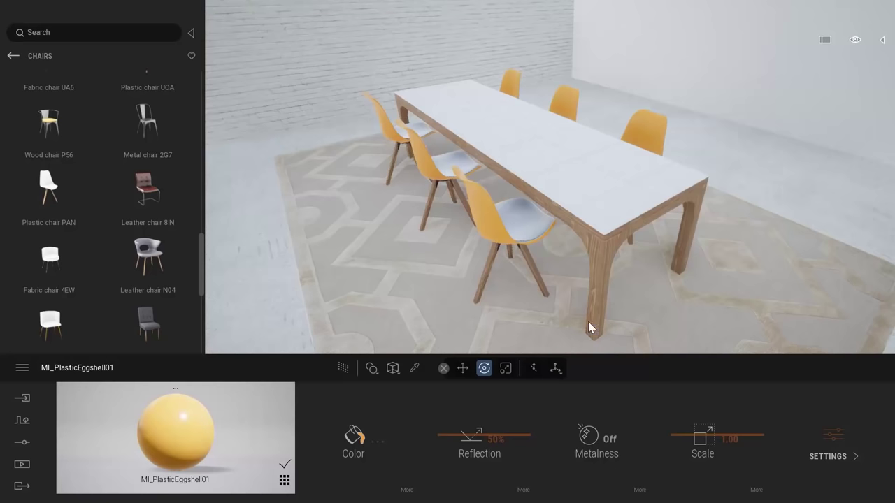
# Step: Replace all six orange plastic chairs around the dining table with Fabric chair UA6 from the library's chairs
pyautogui.click(513, 222)
pyautogui.keyDown('ctrl'); pyautogui.click(655, 133); pyautogui.keyUp('ctrl')
pyautogui.keyDown('ctrl'); pyautogui.click(576, 94); pyautogui.keyUp('ctrl')
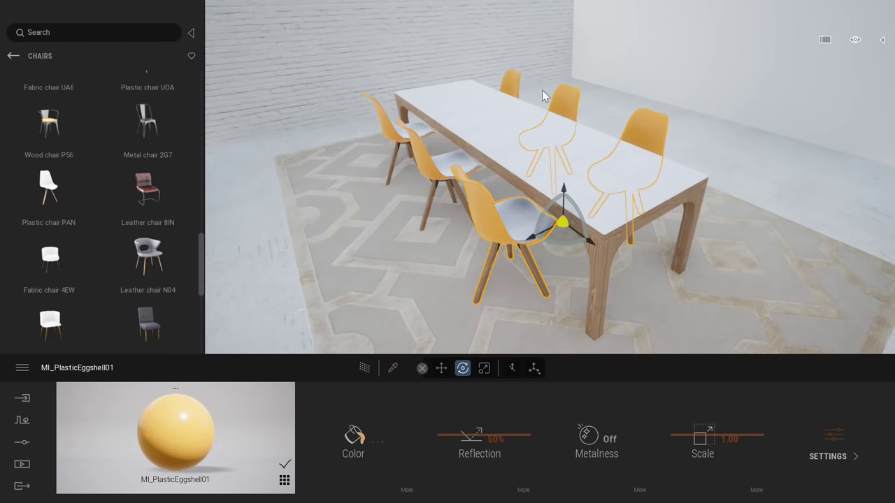
pyautogui.keyDown('ctrl'); pyautogui.click(511, 85); pyautogui.keyUp('ctrl')
pyautogui.keyDown('ctrl'); pyautogui.click(394, 138); pyautogui.keyUp('ctrl')
pyautogui.keyDown('ctrl'); pyautogui.click(439, 162); pyautogui.keyUp('ctrl')
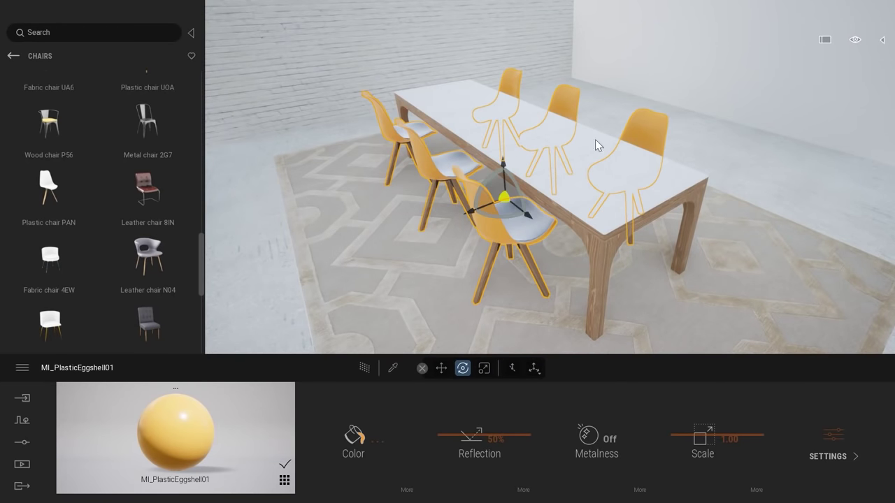
pyautogui.click(881, 42)
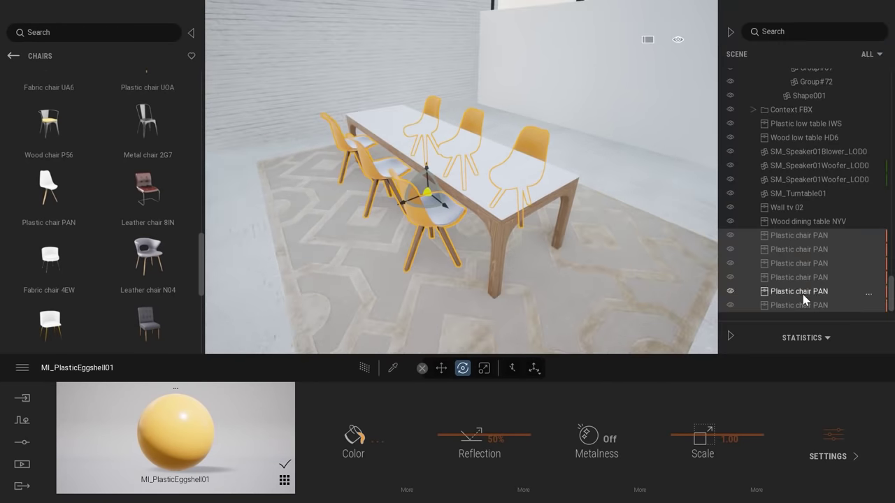
pyautogui.rightClick(815, 256)
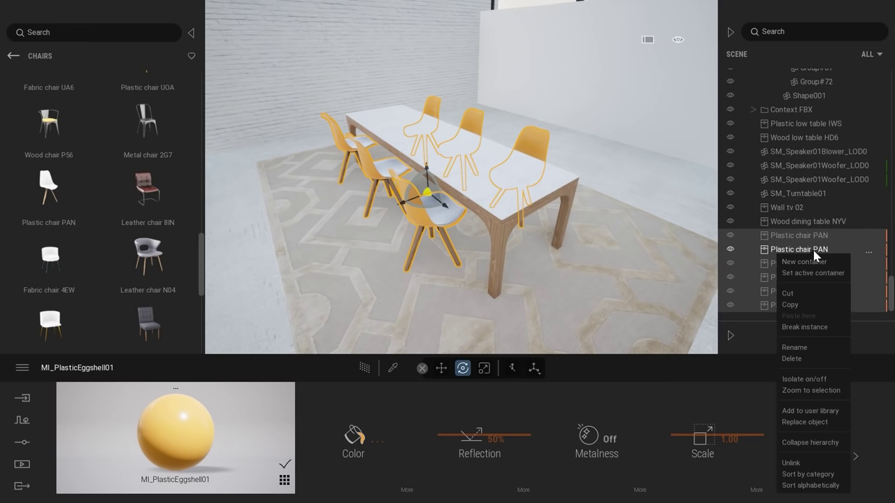
pyautogui.click(804, 422)
pyautogui.scroll(2, 116, 253)
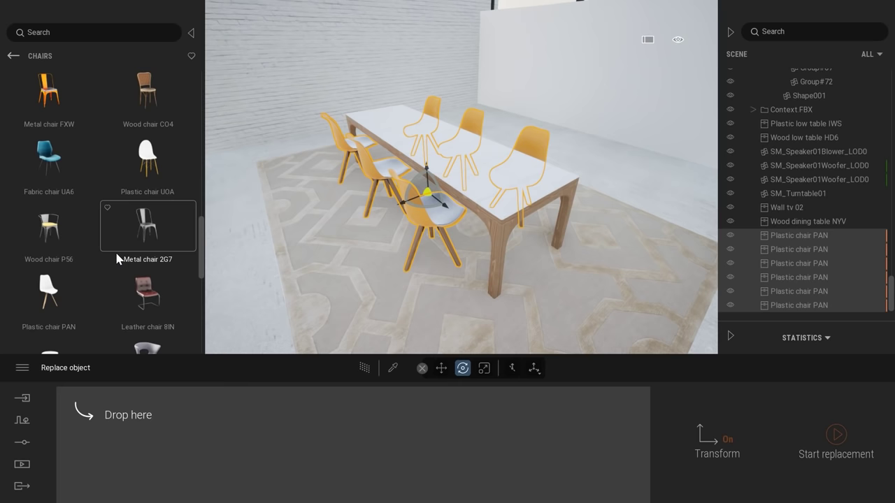
pyautogui.scroll(1, 116, 259)
pyautogui.moveTo(53, 201); pyautogui.dragTo(221, 454)
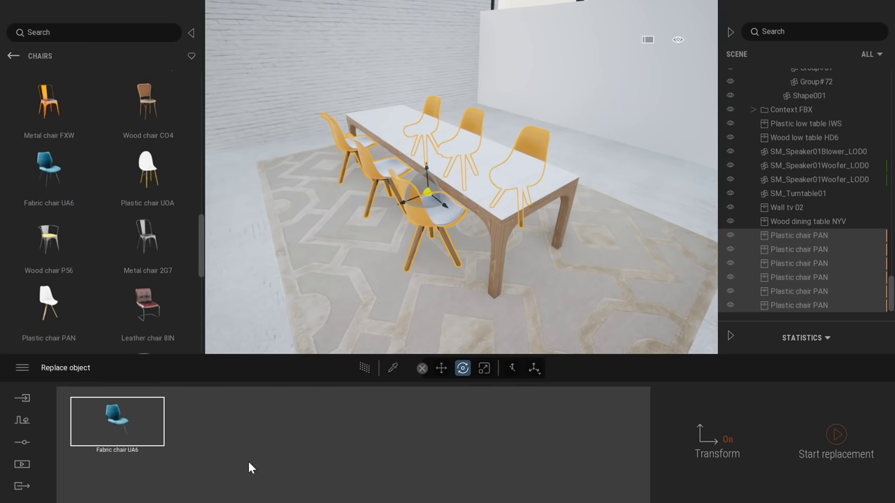
pyautogui.click(859, 441)
pyautogui.click(730, 34)
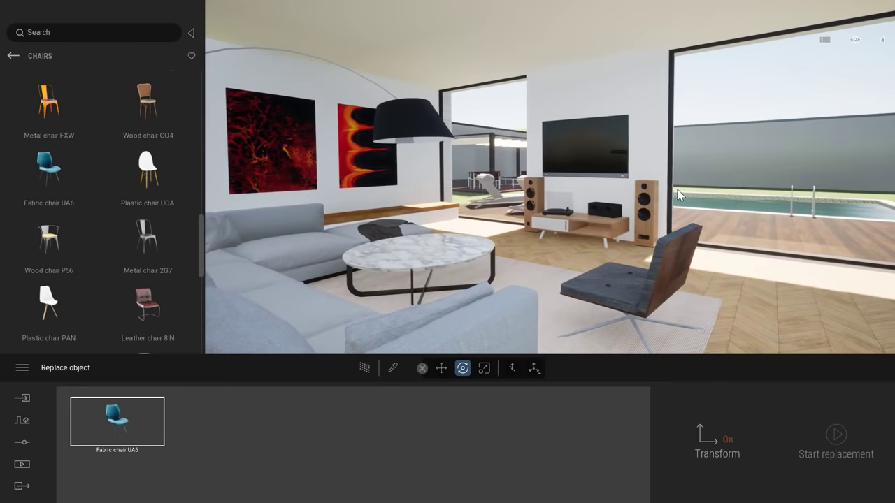
# Step: Switch from the living room's perspective view to the top view and frame the villa's whole plot
pyautogui.press('s')
pyautogui.moveTo(683, 190); pyautogui.dragTo(591, 190, button='right')
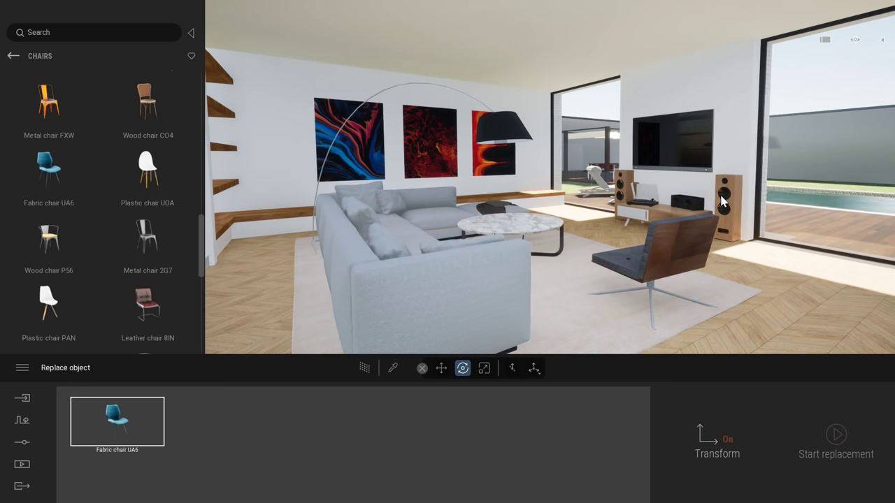
pyautogui.moveTo(856, 41)
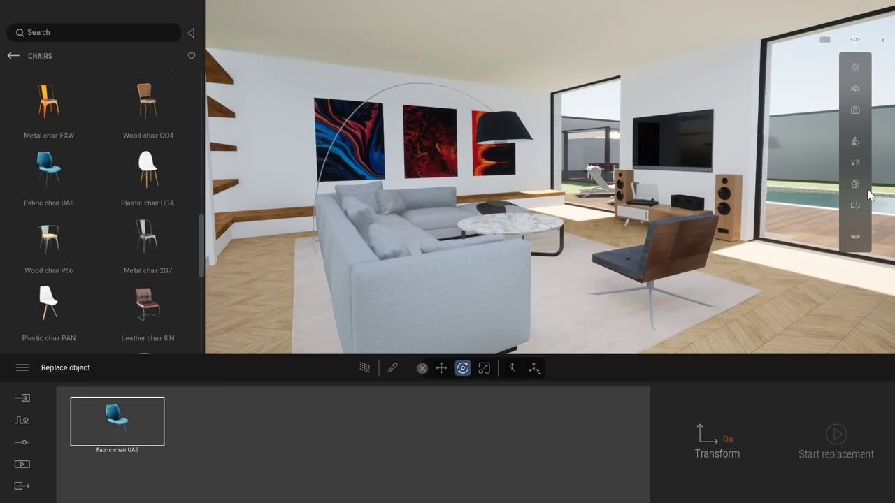
pyautogui.moveTo(857, 190)
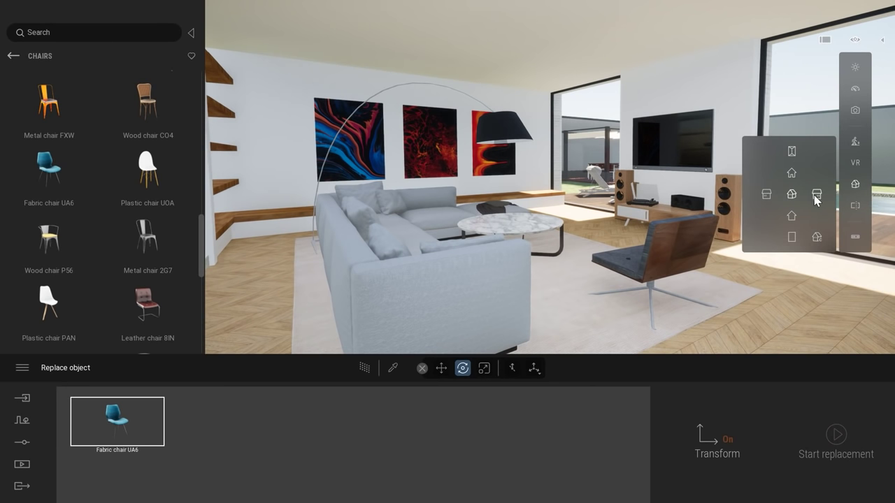
pyautogui.click(791, 155)
pyautogui.scroll(-2, 454, 57)
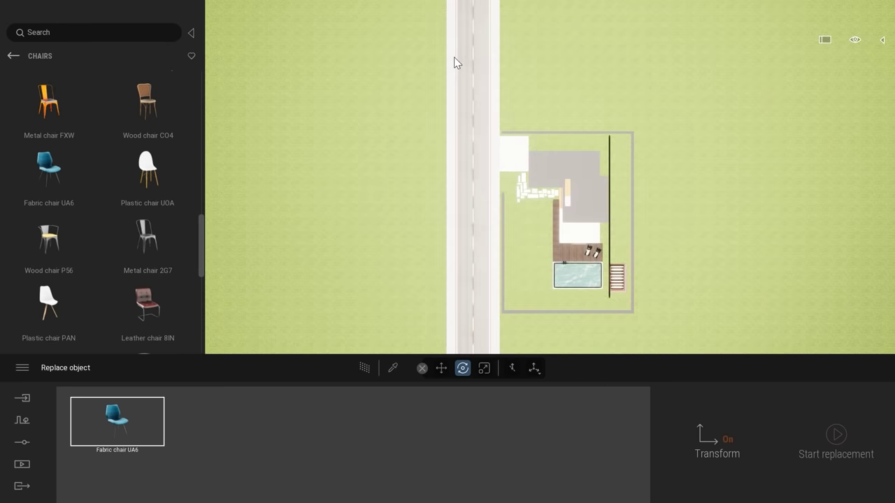
pyautogui.scroll(2, 569, 179)
pyautogui.scroll(1, 568, 175)
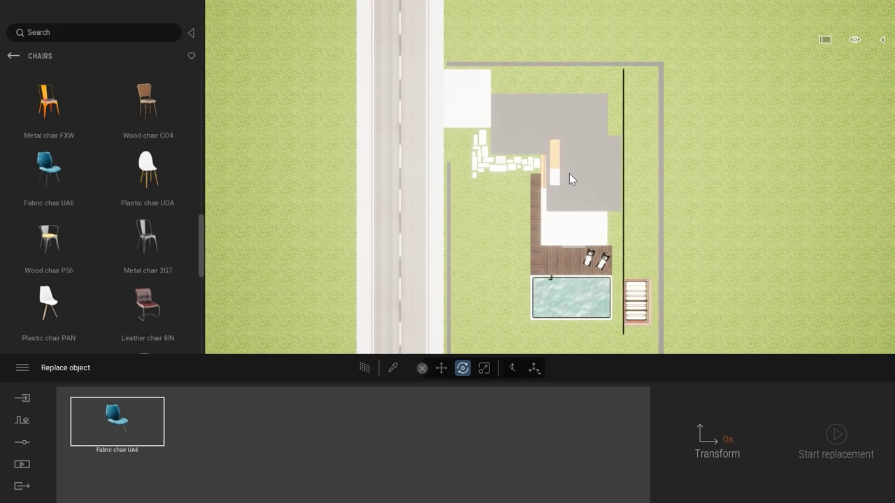
# Step: Preview the top view of the plot with path tracing and return to real-time rendering
pyautogui.click(364, 368)
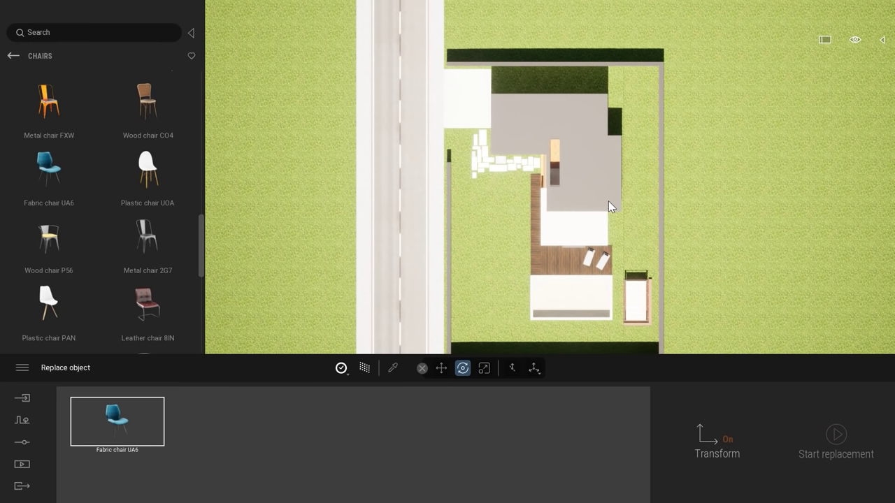
pyautogui.press('r')
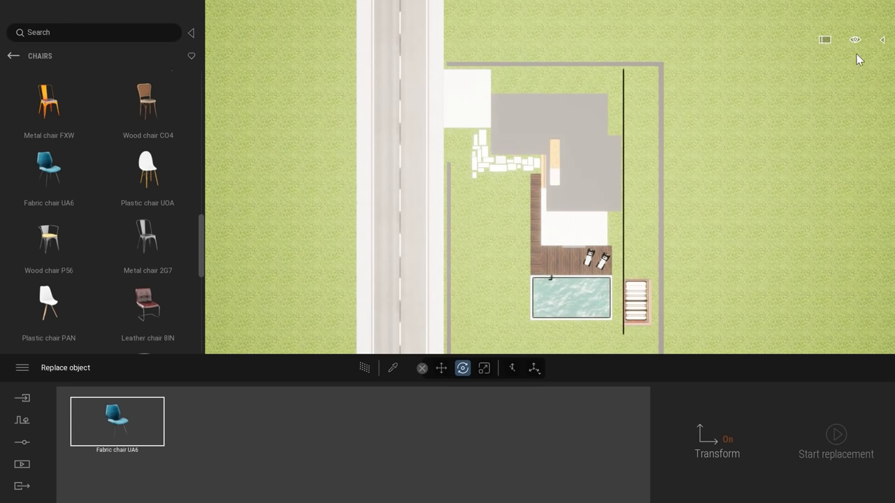
pyautogui.click(856, 40)
pyautogui.click(855, 185)
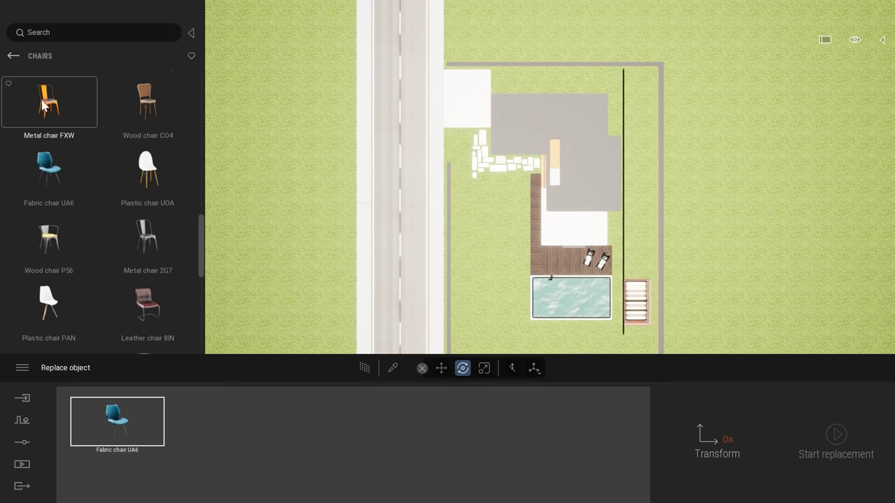
# Step: Choose Indian Sandalwood from the library's trees and place several across the road and along the boundary wall by the driveway
pyautogui.click(13, 56)
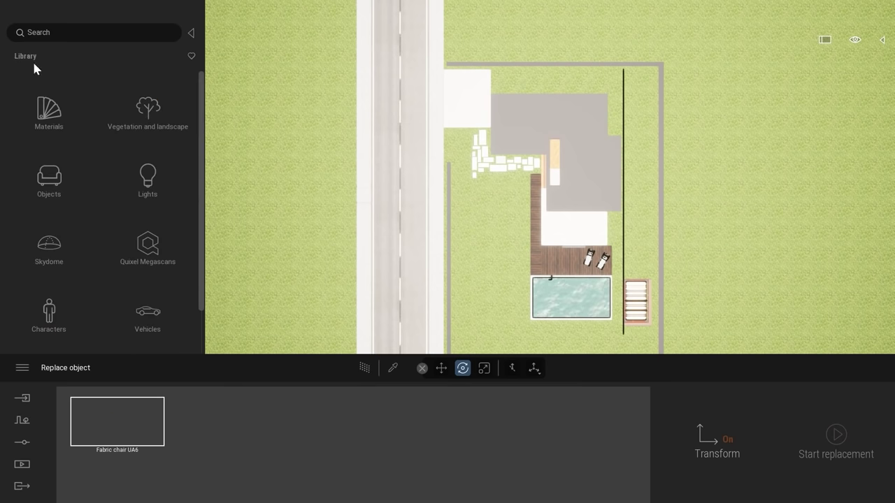
pyautogui.click(154, 106)
pyautogui.click(155, 107)
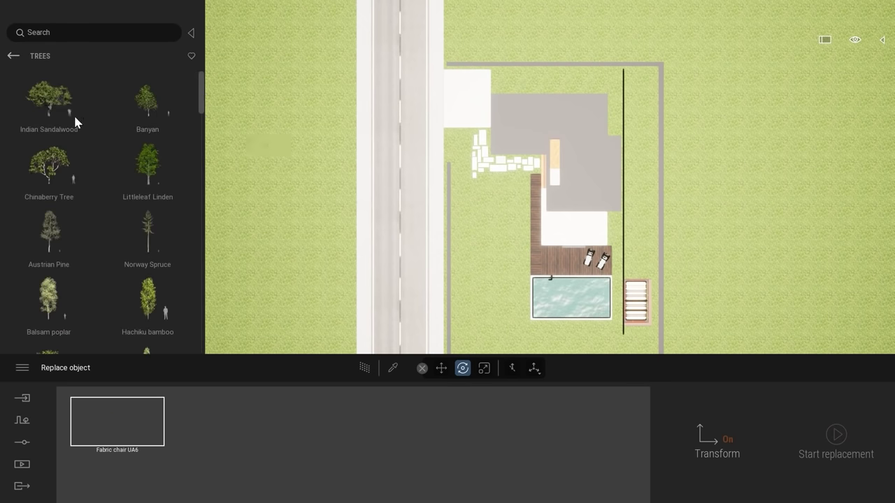
pyautogui.click(329, 137)
pyautogui.click(62, 95)
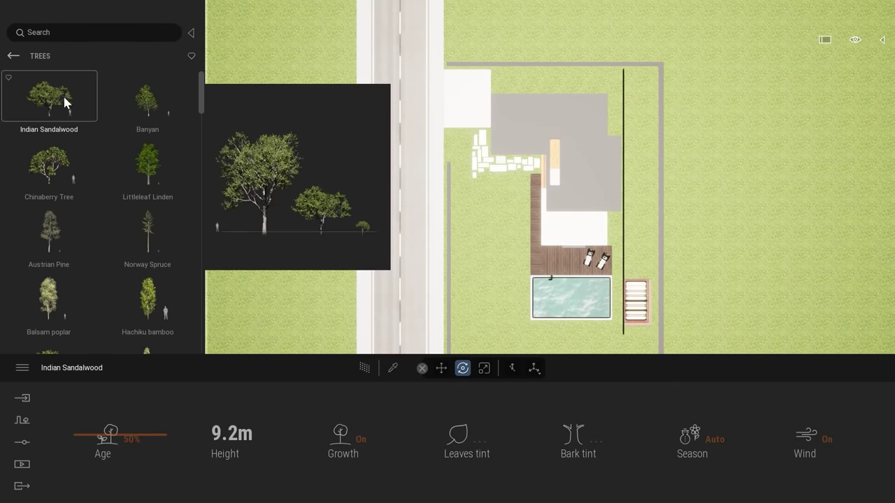
pyautogui.click(306, 84)
pyautogui.moveTo(304, 81); pyautogui.dragTo(295, 72)
pyautogui.moveTo(50, 108); pyautogui.dragTo(557, 64)
pyautogui.click(49, 101)
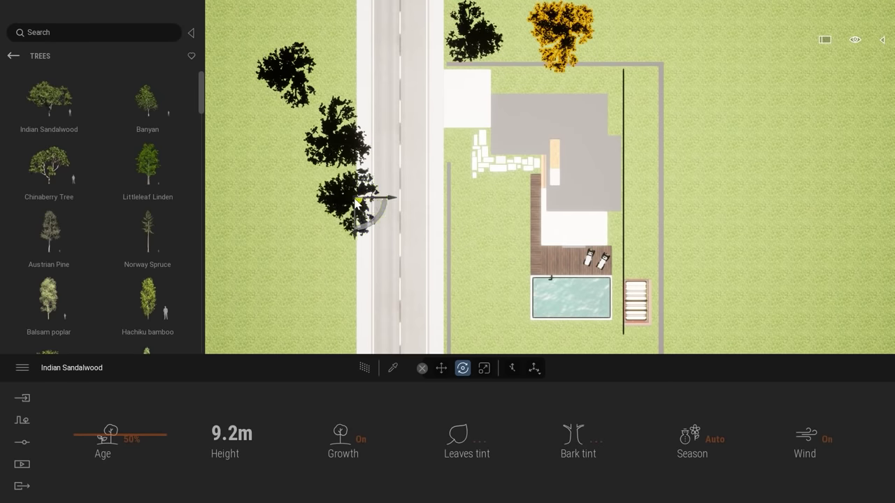
pyautogui.click(327, 232)
# Step: Place three Indian Sandalwood trees in the garden between the road and the pool deck
pyautogui.moveTo(62, 118)
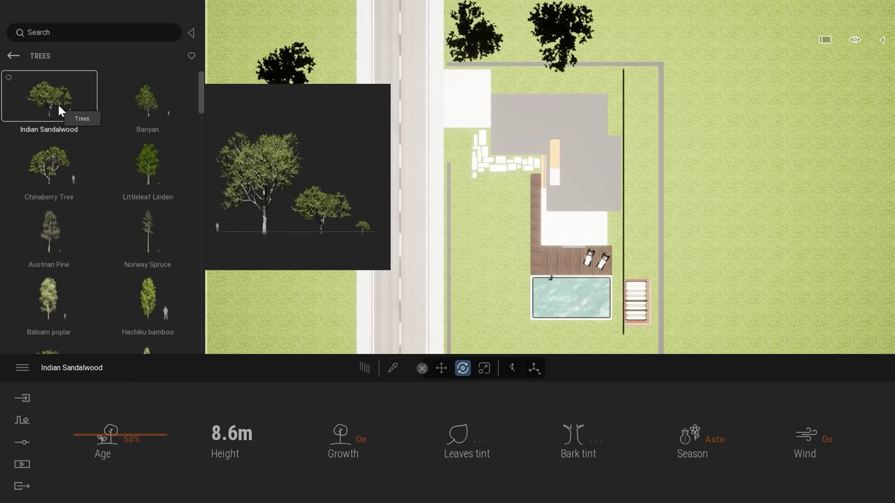
pyautogui.click(501, 215)
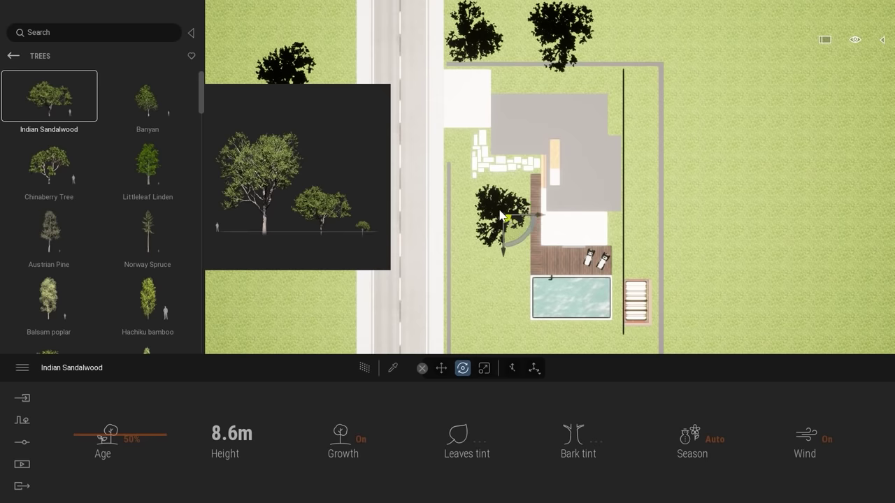
pyautogui.click(477, 200)
pyautogui.click(511, 257)
pyautogui.click(473, 332)
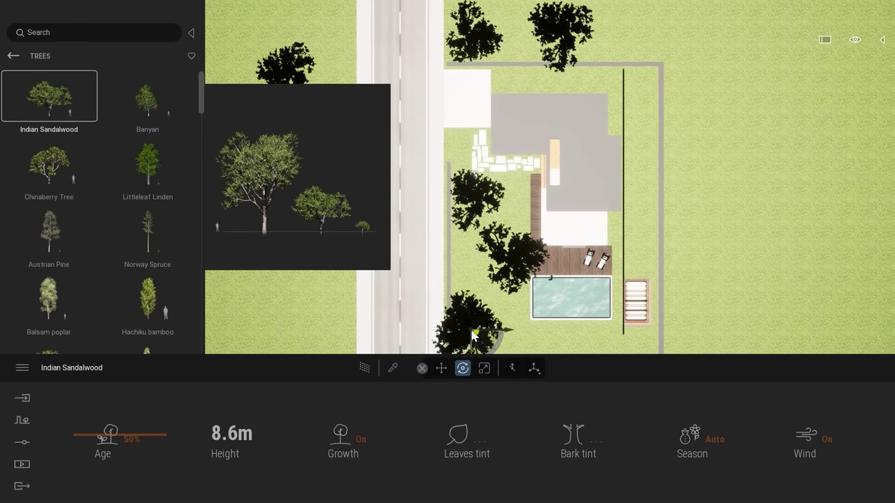
# Step: Scatter Indian Sandalwood trees outside the boundary wall opposite the road and around its corner behind the villa
pyautogui.click(738, 295)
pyautogui.click(693, 253)
pyautogui.click(788, 215)
pyautogui.click(723, 199)
pyautogui.click(689, 143)
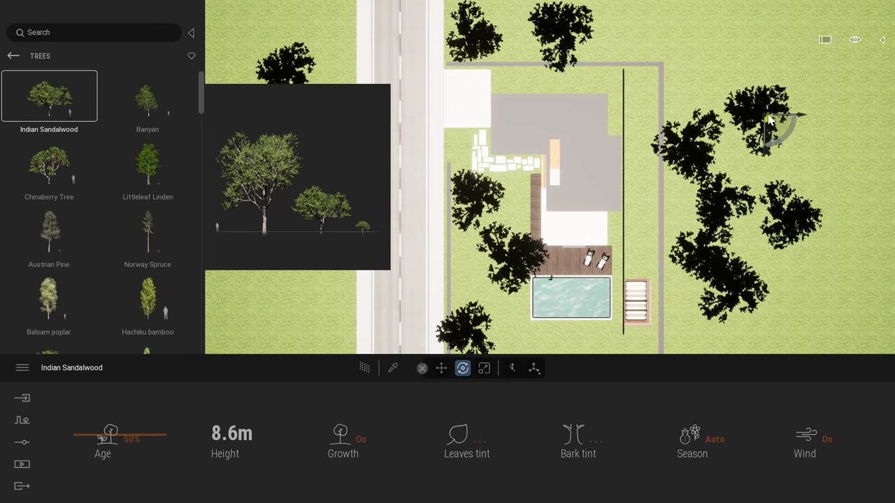
pyautogui.click(770, 116)
pyautogui.click(756, 57)
pyautogui.click(665, 22)
pyautogui.click(627, 35)
pyautogui.click(697, 66)
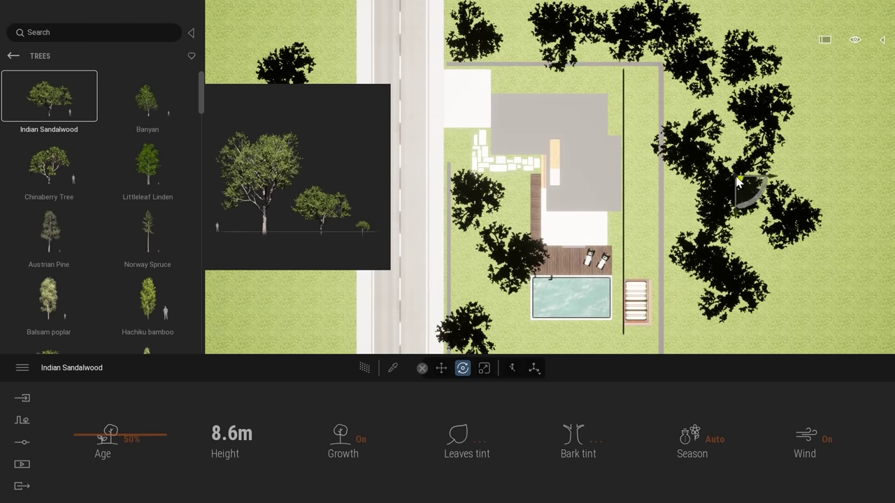
# Step: Extend the ring of Indian Sandalwood trees beyond the pool end of the plot
pyautogui.scroll(-2, 738, 181)
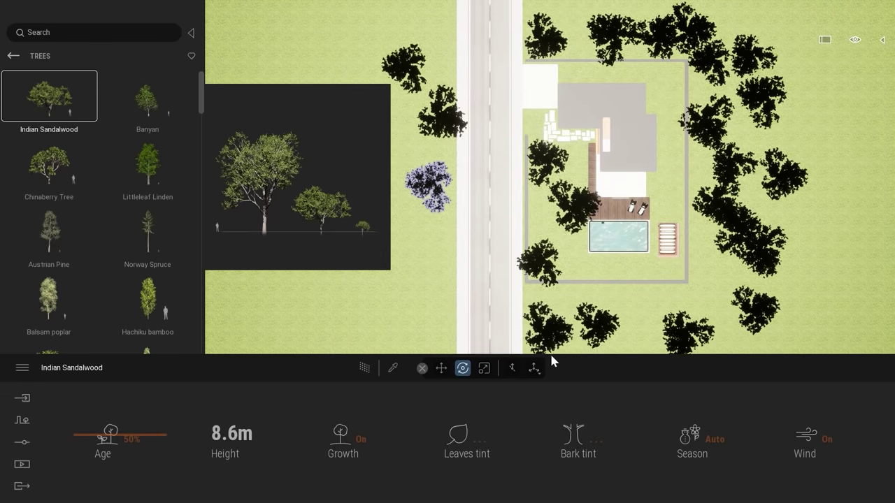
pyautogui.scroll(-1, 594, 321)
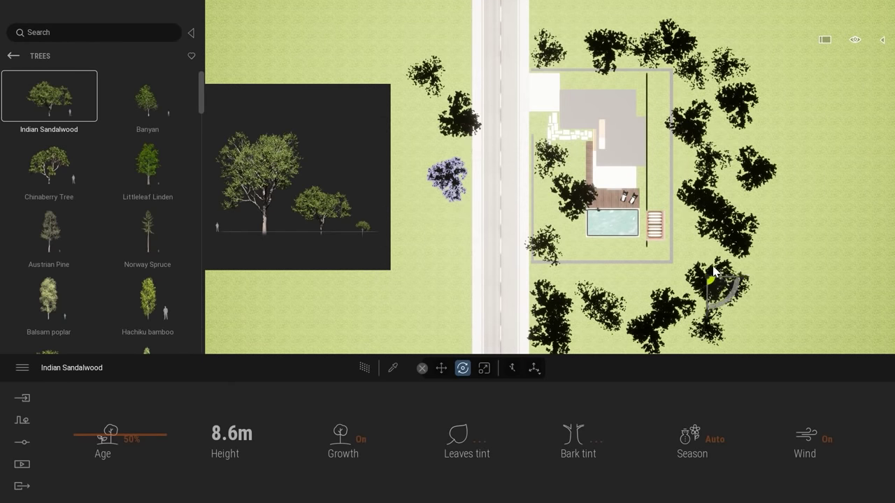
pyautogui.click(778, 249)
# Step: Fill the strip across the road with more Indian Sandalwood trees along its full length and end the tree placement
pyautogui.click(423, 26)
pyautogui.click(375, 46)
pyautogui.click(409, 99)
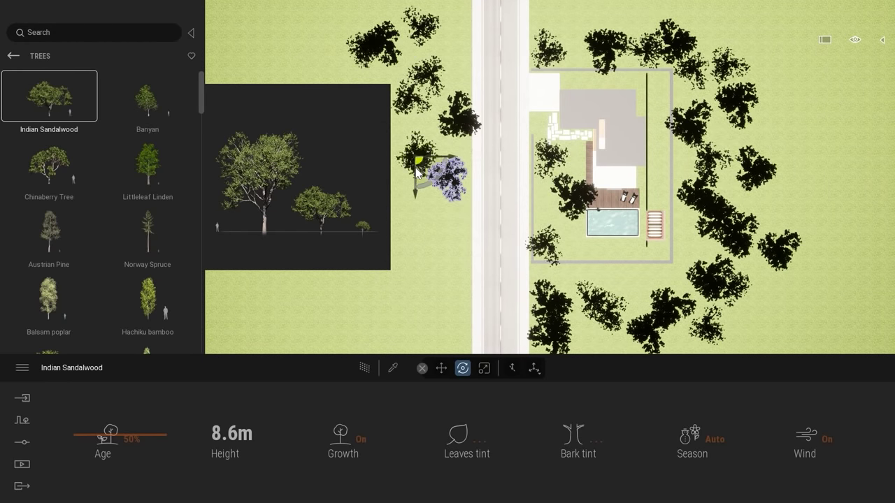
pyautogui.click(412, 206)
pyautogui.click(449, 249)
pyautogui.click(441, 294)
pyautogui.click(417, 326)
pyautogui.press('Escape')
pyautogui.press('Escape')
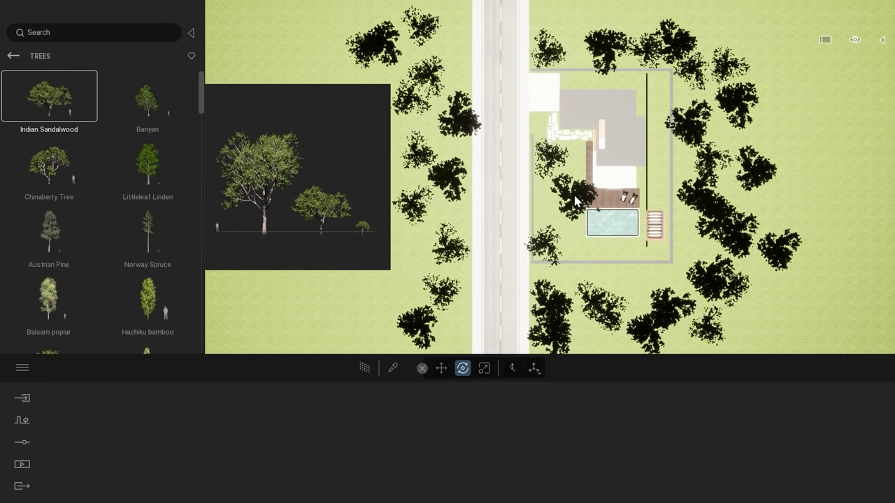
# Step: Turn on path tracing and adjust the sun so the villa's shadows fall diagonally away from the road
pyautogui.scroll(1, 669, 200)
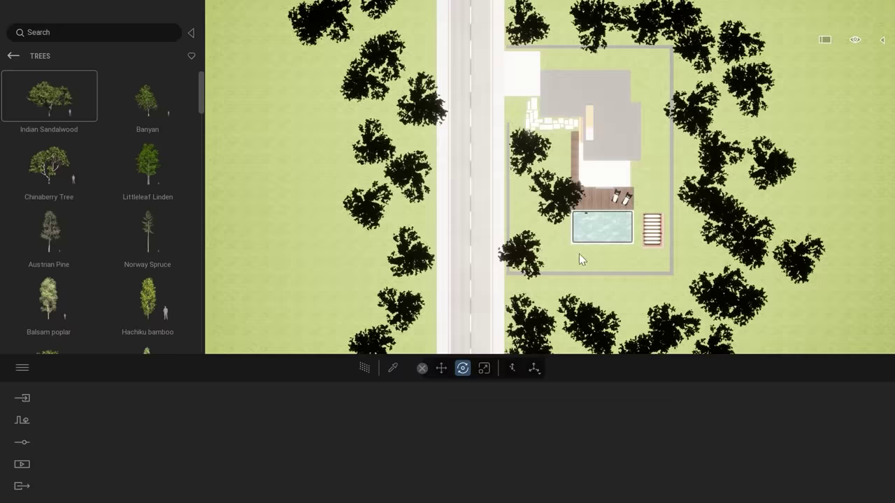
pyautogui.scroll(1, 619, 56)
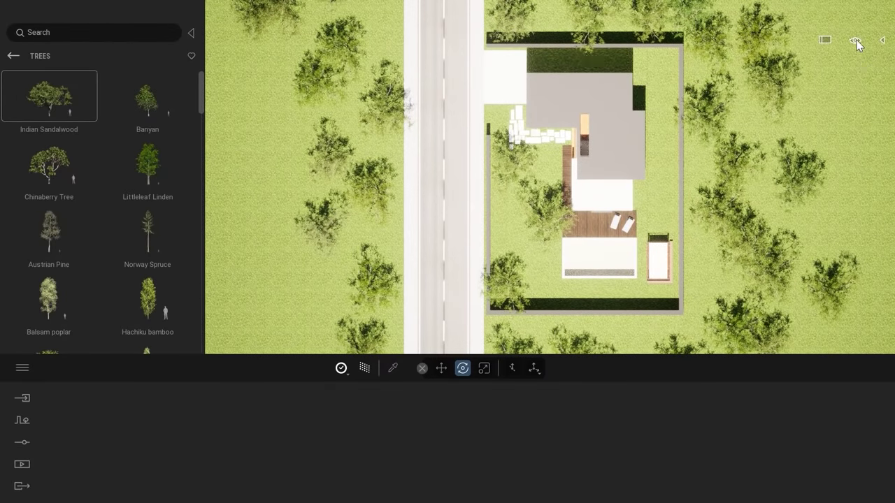
pyautogui.click(855, 40)
pyautogui.moveTo(855, 69)
pyautogui.moveTo(797, 118)
pyautogui.mouseDown()
pyautogui.moveTo(794, 128)
pyautogui.moveTo(784, 114)
pyautogui.moveTo(780, 127)
pyautogui.mouseUp()
pyautogui.scroll(4, 638, 122)
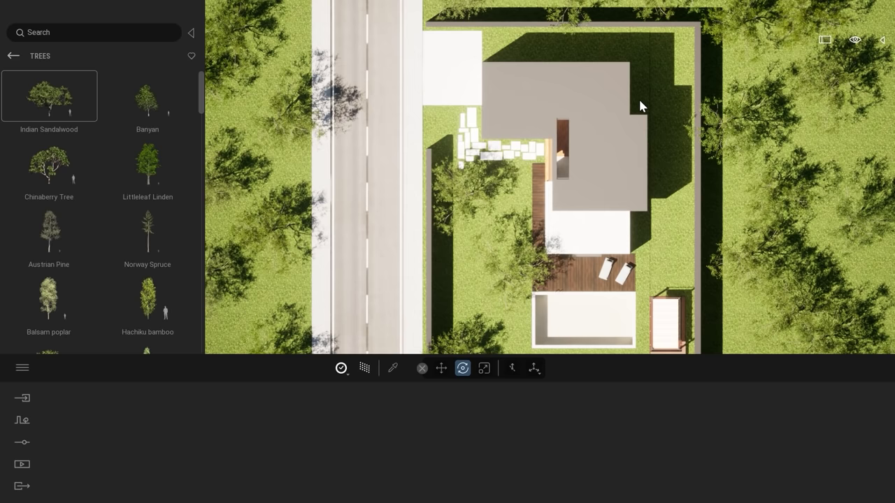
# Step: Clip the top view down through the roof to expose the furnished rooms as a floor plan
pyautogui.click(855, 41)
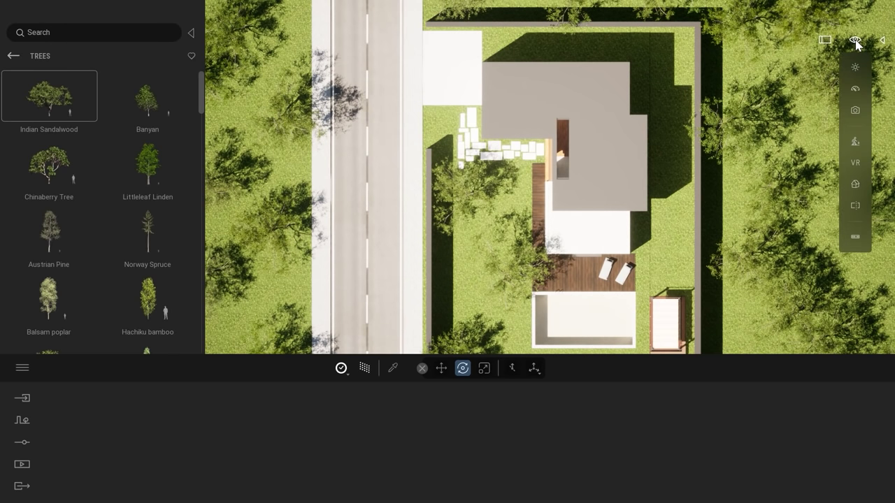
pyautogui.click(855, 205)
pyautogui.moveTo(792, 239); pyautogui.dragTo(788, 183)
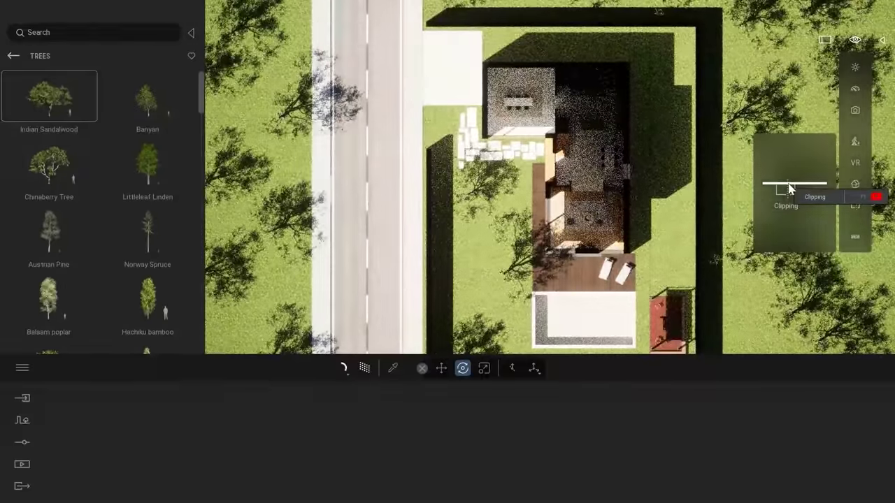
pyautogui.scroll(3, 592, 132)
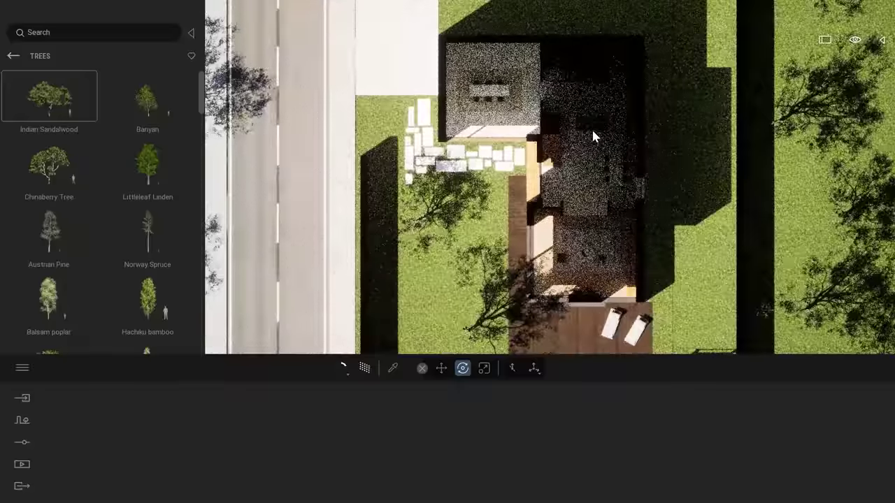
pyautogui.scroll(2, 592, 132)
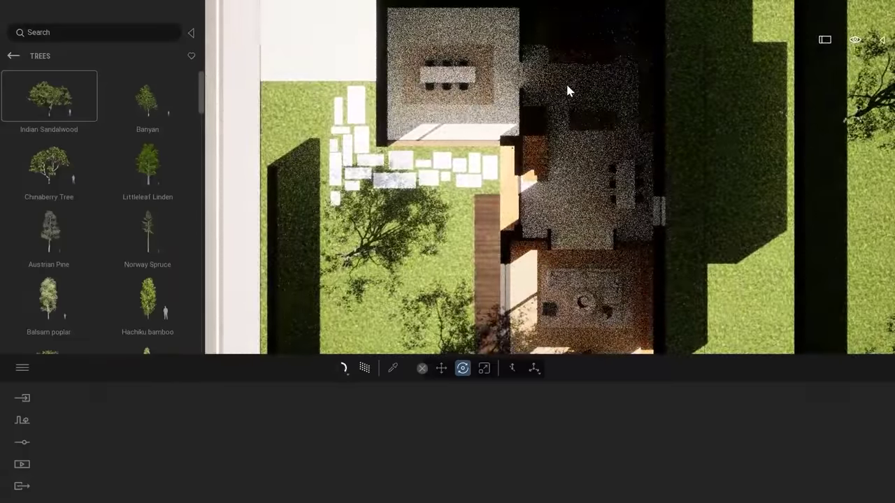
# Step: Inspect the living room up close in the clipped floor plan and return to the perspective view
pyautogui.scroll(-3, 583, 286)
pyautogui.scroll(4, 570, 241)
pyautogui.scroll(4, 572, 242)
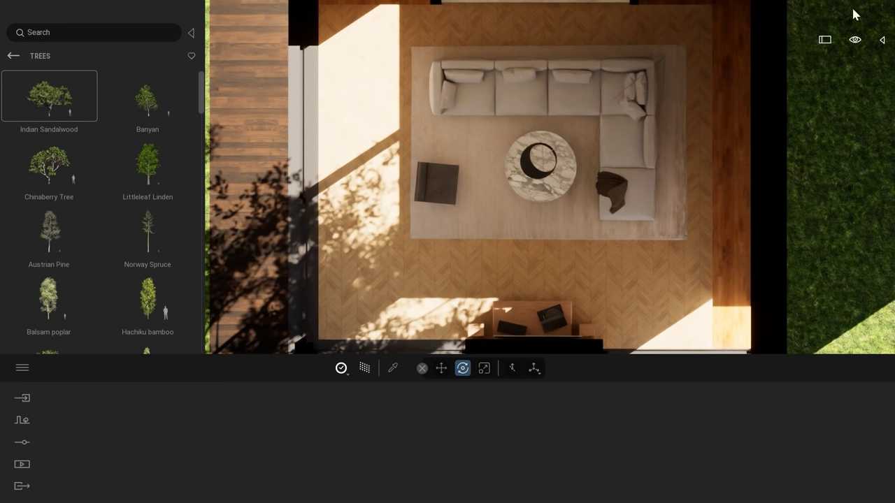
pyautogui.click(854, 40)
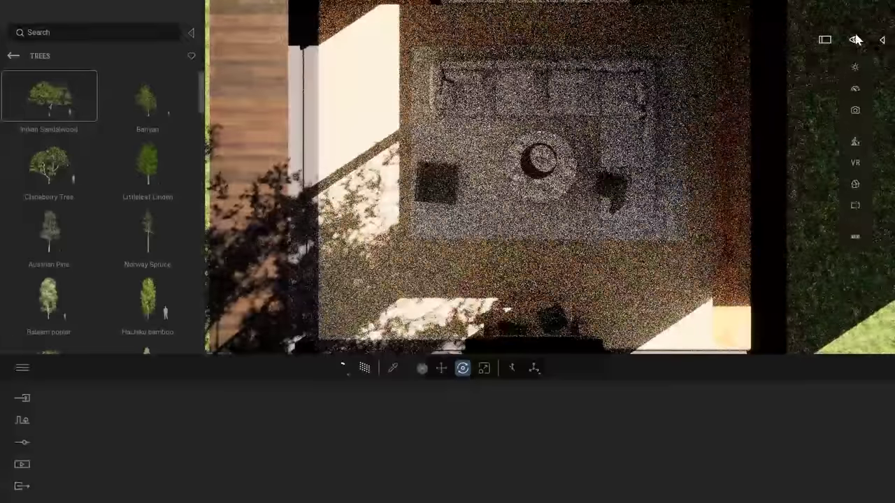
pyautogui.moveTo(856, 42)
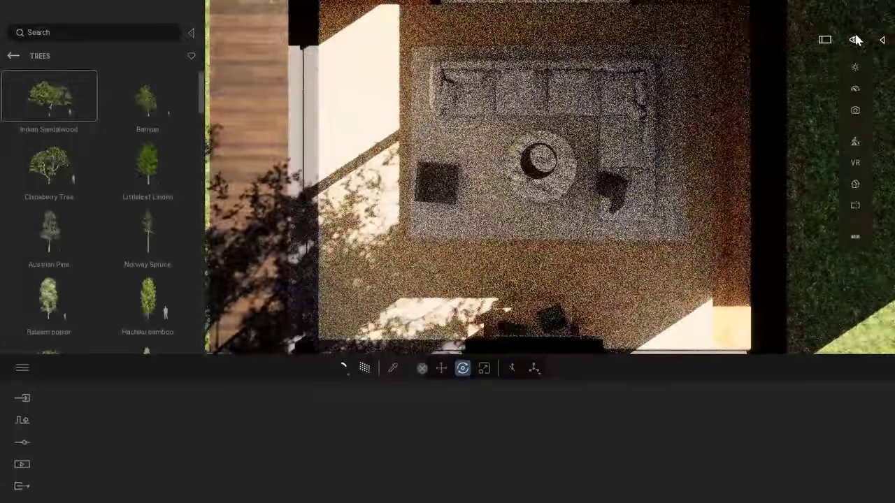
pyautogui.click(856, 185)
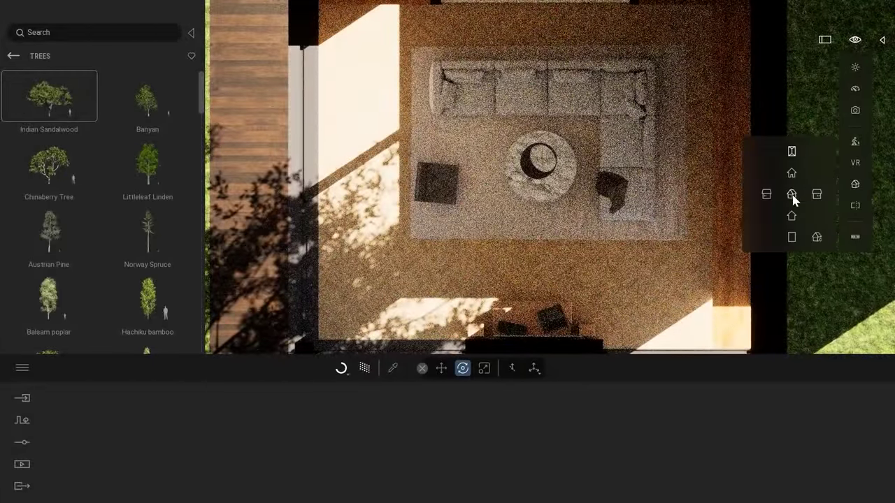
pyautogui.click(791, 195)
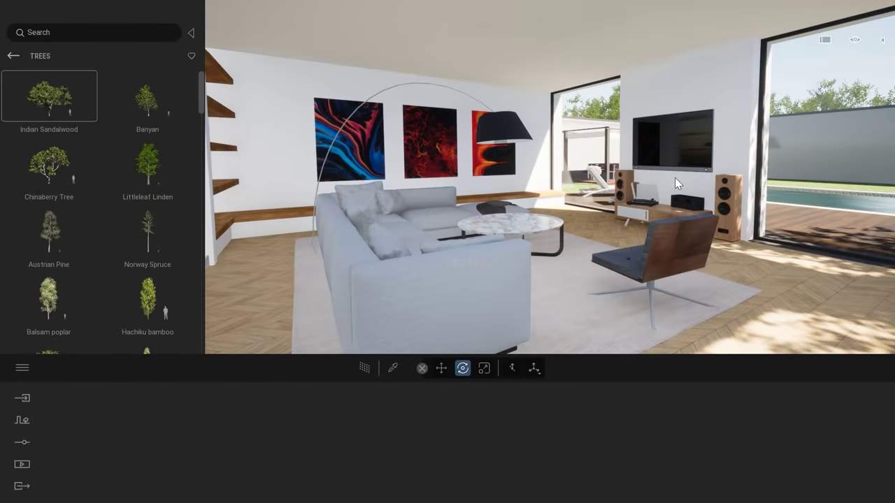
# Step: Move the lawn tree near the villa's deck across the grass toward the boundary wall
pyautogui.press('w')
pyautogui.moveTo(676, 179); pyautogui.dragTo(475, 209, button='right')
pyautogui.press('s')
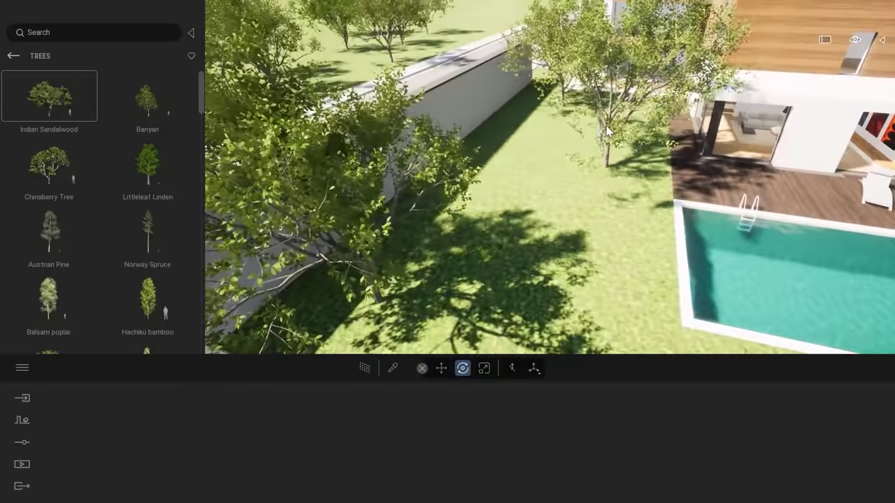
pyautogui.click(610, 166)
pyautogui.moveTo(610, 165); pyautogui.dragTo(506, 175)
pyautogui.click(638, 240)
# Step: Frame the villa from the lawn with the pool in view and create a new image of it
pyautogui.moveTo(637, 239); pyautogui.dragTo(828, 117, button='right')
pyautogui.press('q')
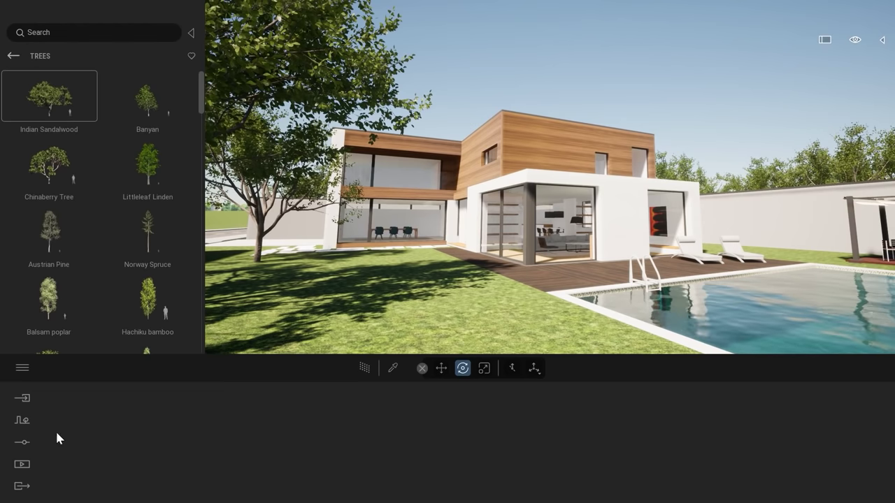
pyautogui.click(22, 444)
pyautogui.click(22, 465)
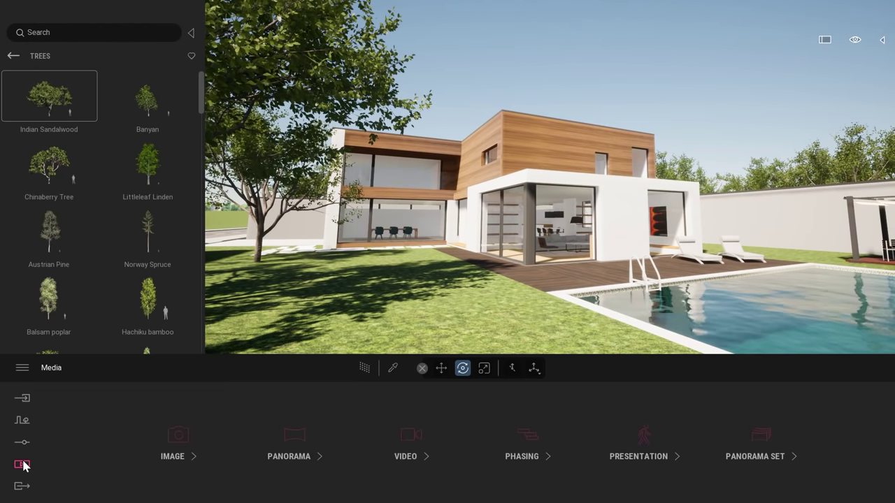
pyautogui.click(176, 438)
pyautogui.click(102, 435)
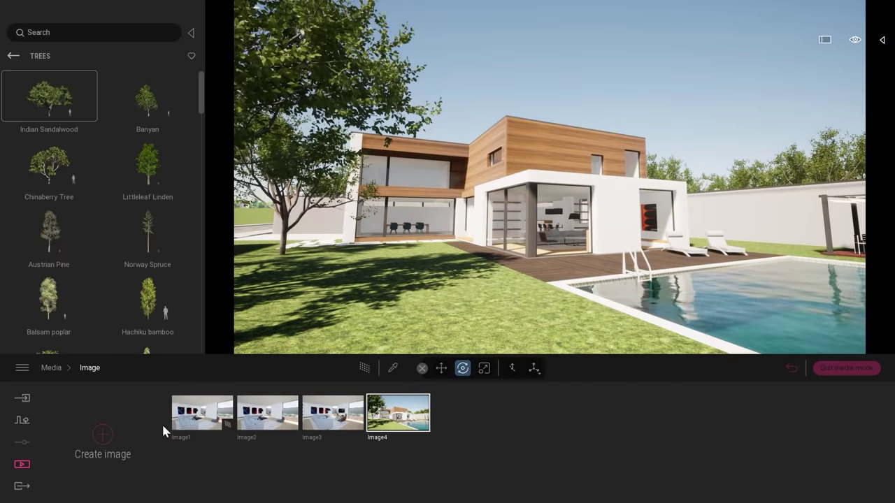
# Step: Turn on the skydome in the new image's lighting settings and set its rotation to 123°
pyautogui.moveTo(423, 431)
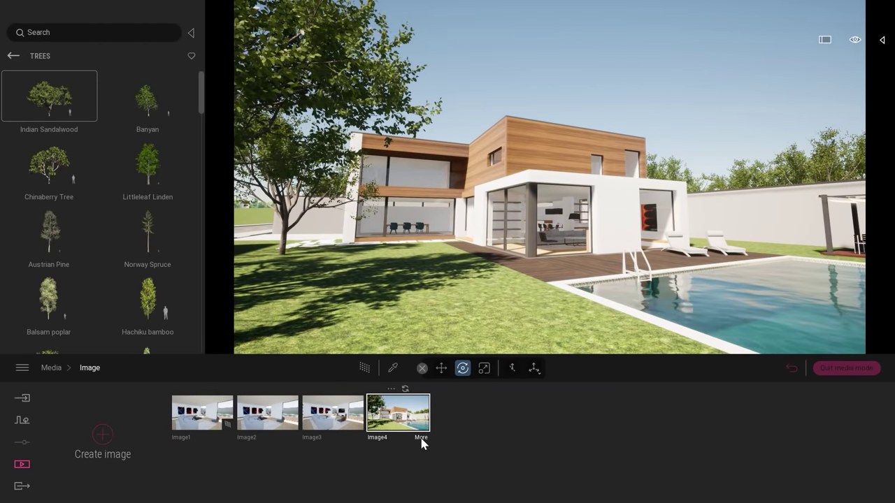
pyautogui.click(421, 439)
pyautogui.click(293, 441)
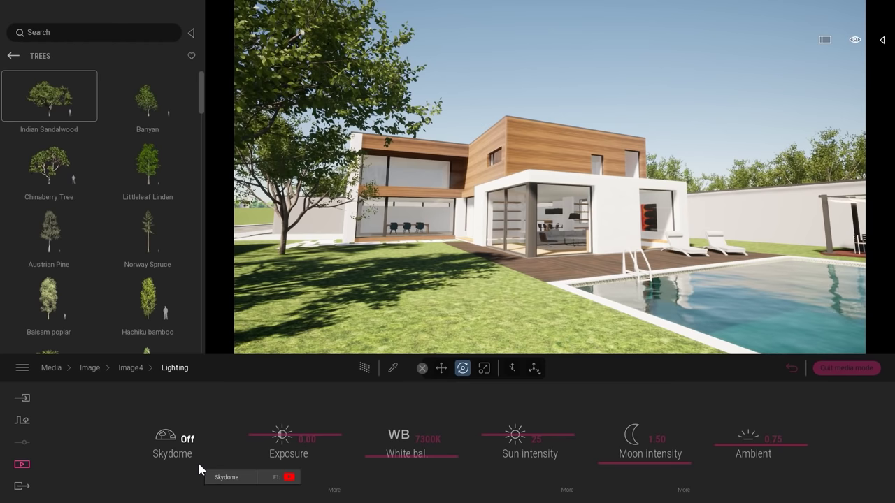
pyautogui.click(193, 437)
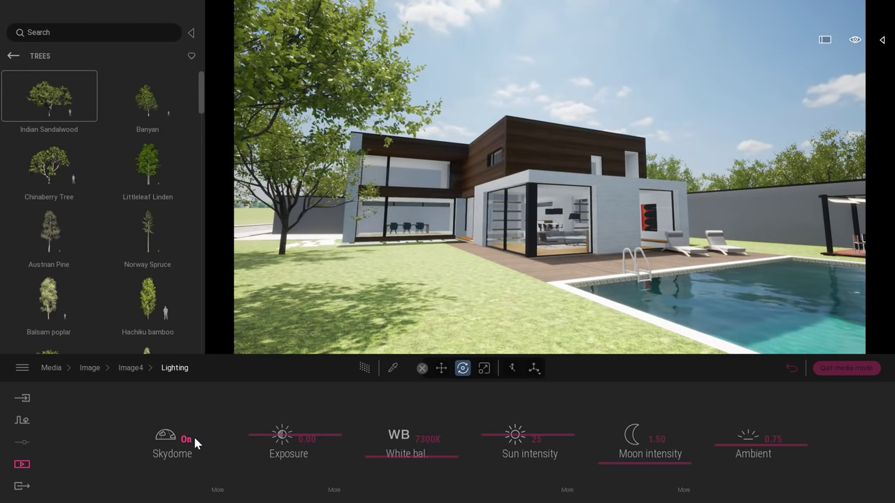
pyautogui.click(218, 491)
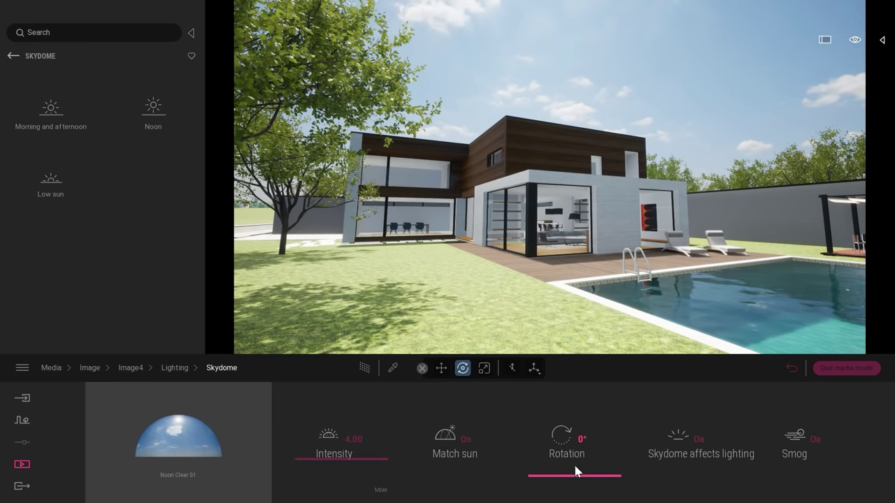
pyautogui.moveTo(573, 476); pyautogui.dragTo(557, 439)
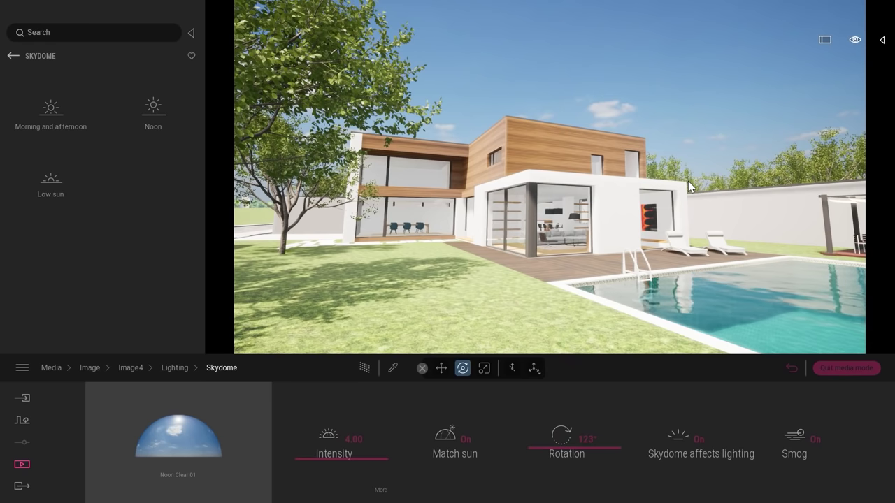
# Step: Reframe the image with the nearer tree on the lawn, set the skydome rotation to about 170°, and preview it with path tracing
pyautogui.moveTo(687, 181); pyautogui.dragTo(797, 244, button='right')
pyautogui.press('s')
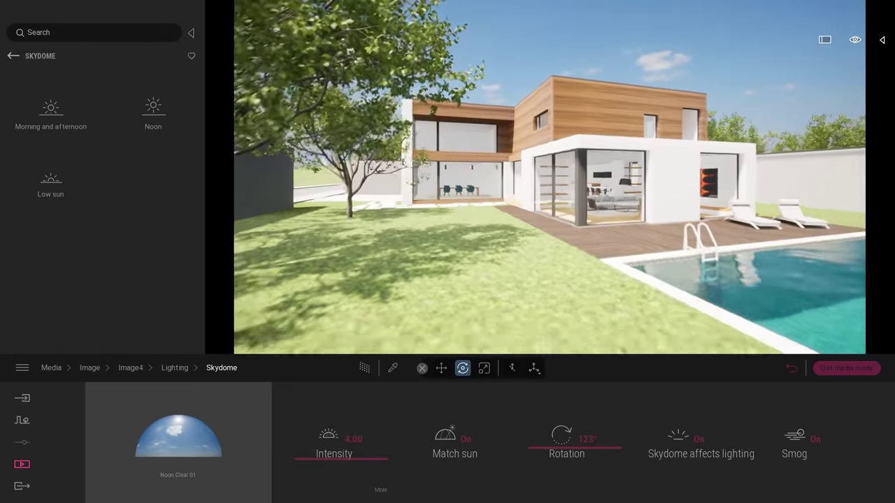
pyautogui.moveTo(543, 455)
pyautogui.mouseDown()
pyautogui.moveTo(544, 428)
pyautogui.moveTo(547, 437)
pyautogui.mouseUp()
pyautogui.moveTo(549, 209); pyautogui.dragTo(513, 179, button='right')
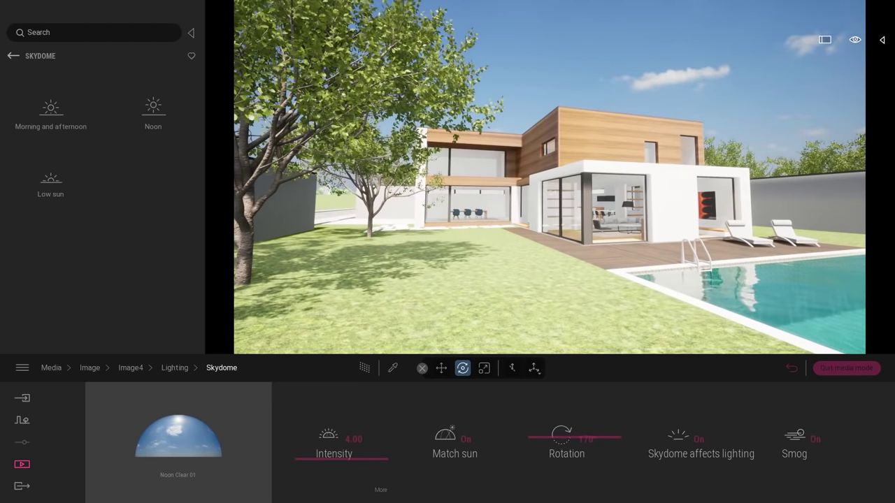
pyautogui.click(365, 368)
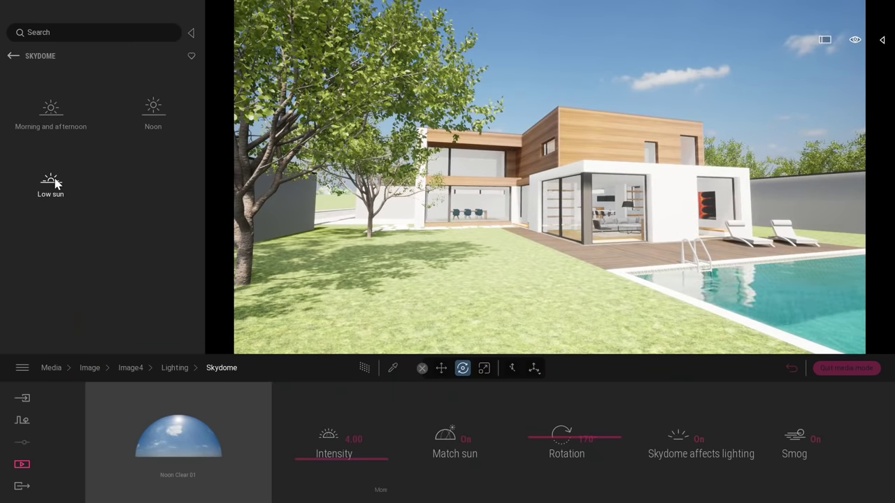
# Step: Replace the image's sky with the LowSun Cloudy 17 skydome
pyautogui.click(54, 181)
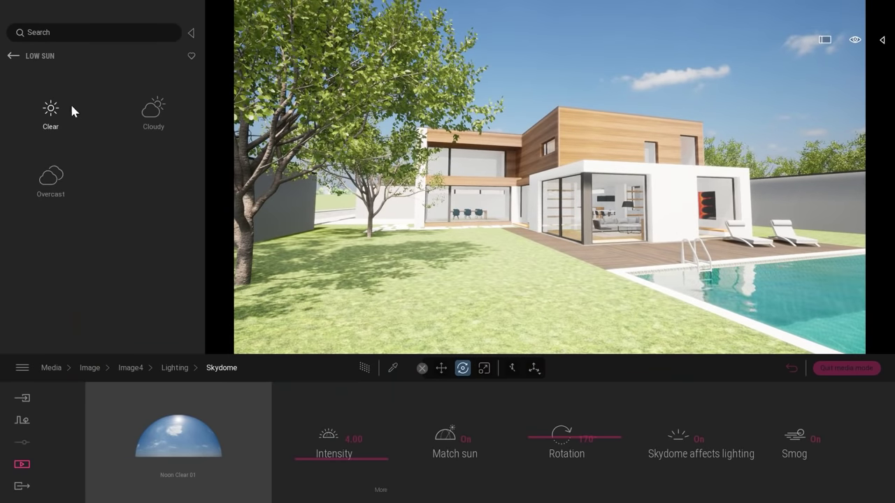
pyautogui.click(50, 111)
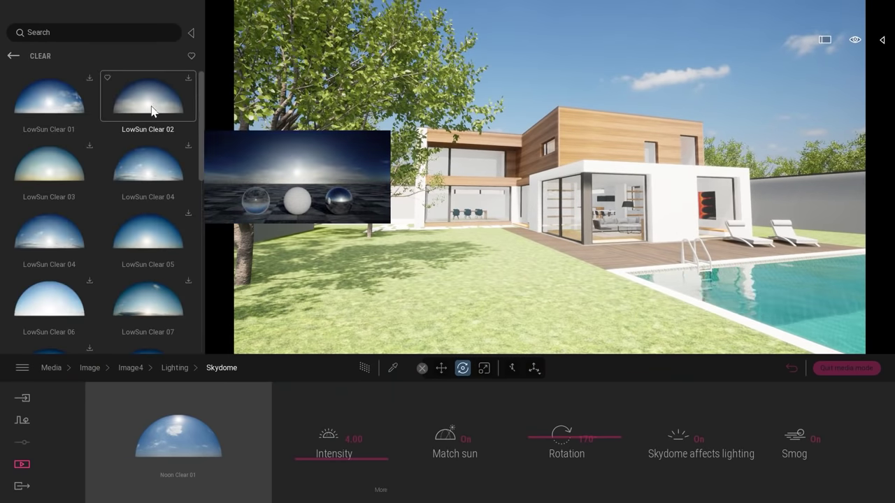
pyautogui.moveTo(200, 94)
pyautogui.mouseDown()
pyautogui.moveTo(204, 279)
pyautogui.moveTo(200, 84)
pyautogui.mouseUp()
pyautogui.click(14, 56)
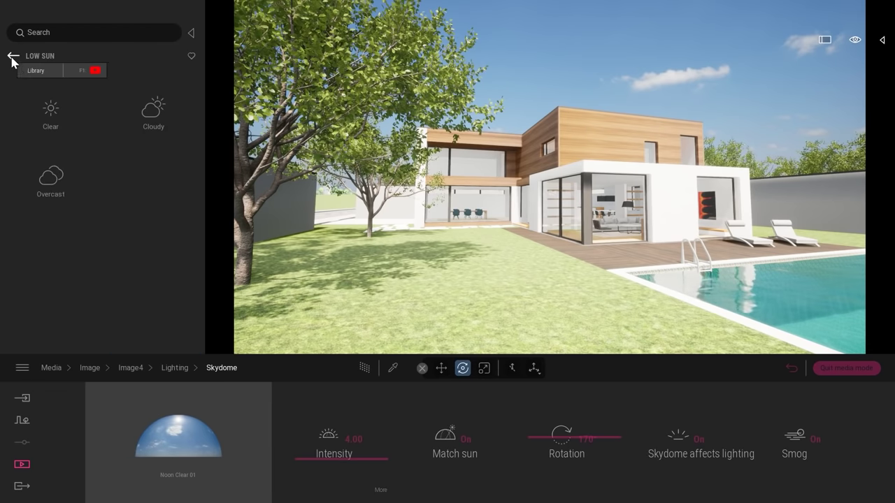
pyautogui.click(172, 106)
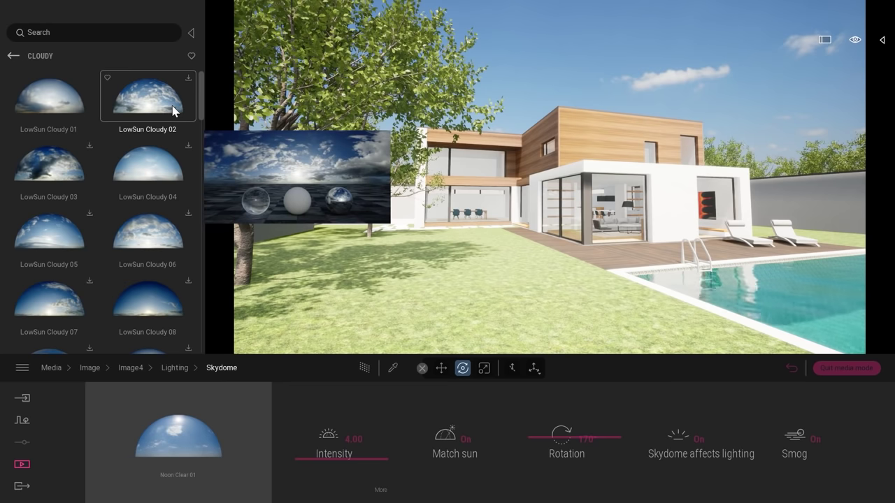
pyautogui.moveTo(202, 88); pyautogui.dragTo(201, 144)
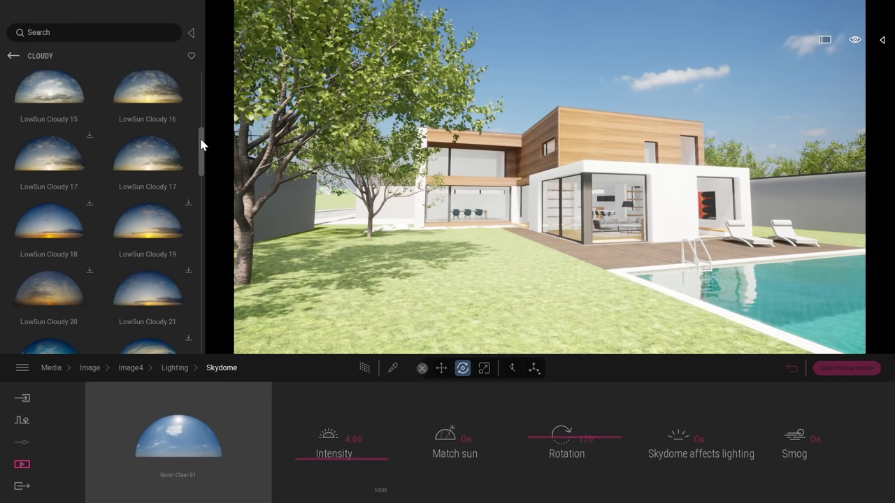
pyautogui.moveTo(177, 166)
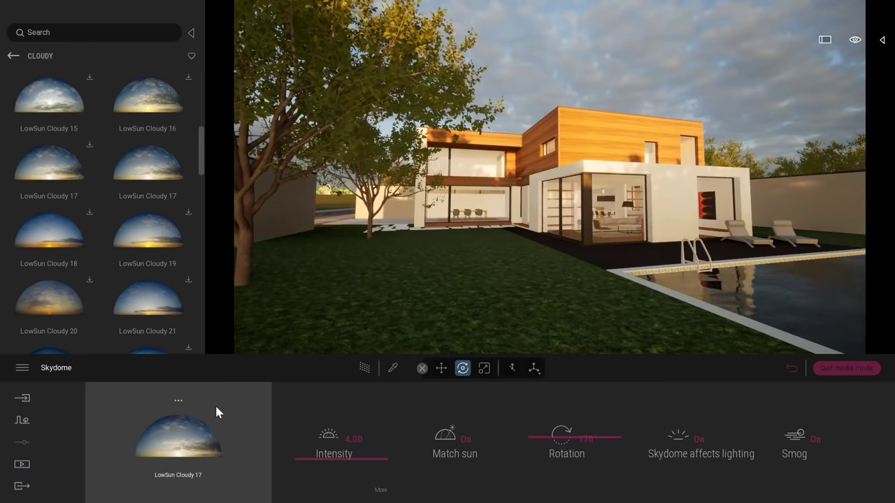
# Step: Reframe the villa under the low sun and set the skydome rotation to 129° and intensity to 3.64
pyautogui.moveTo(445, 250); pyautogui.dragTo(832, 220, button='right')
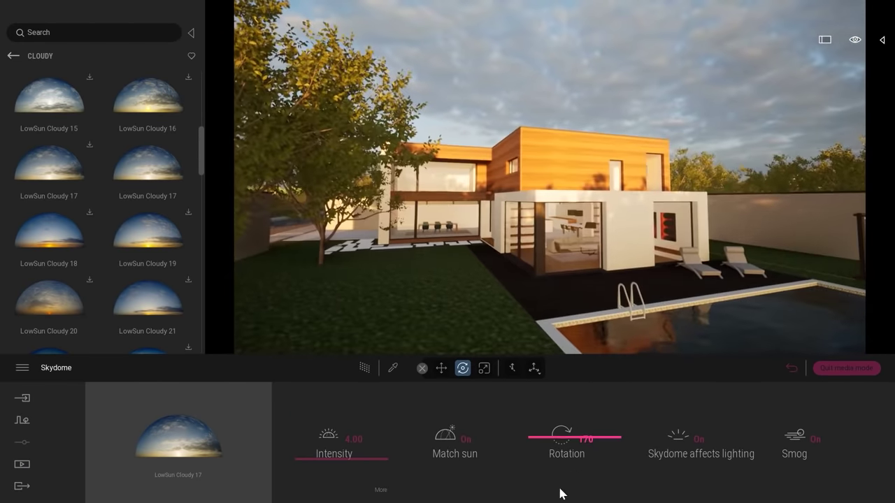
pyautogui.moveTo(535, 437)
pyautogui.mouseDown()
pyautogui.moveTo(537, 413)
pyautogui.moveTo(543, 450)
pyautogui.mouseUp()
pyautogui.moveTo(313, 464)
pyautogui.mouseDown()
pyautogui.moveTo(315, 429)
pyautogui.moveTo(318, 472)
pyautogui.moveTo(320, 461)
pyautogui.mouseUp()
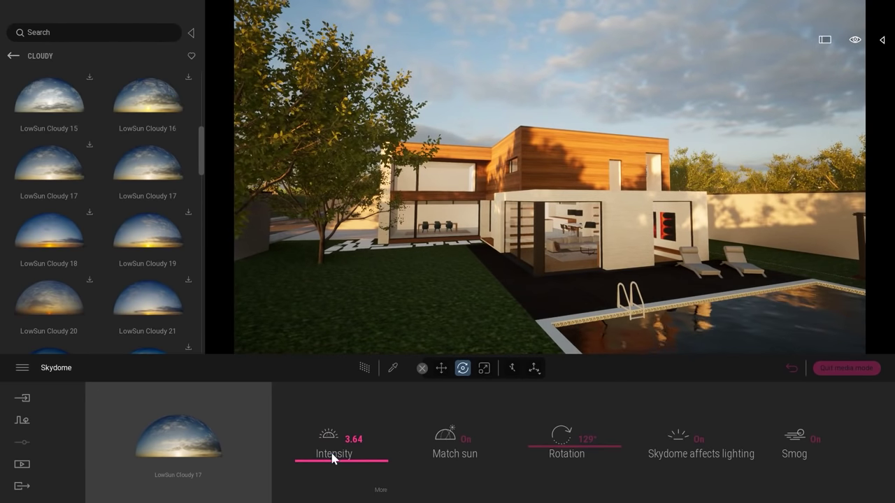
pyautogui.moveTo(557, 285)
pyautogui.mouseDown(button='right')
pyautogui.moveTo(559, 245)
pyautogui.moveTo(559, 278)
pyautogui.mouseUp(button='right')
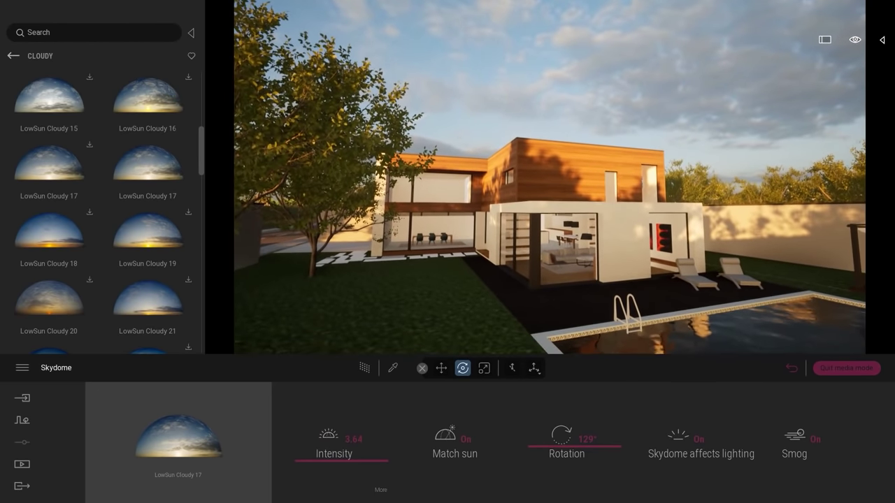
# Step: Browse the cloudy and clear low-sun skydomes for alternative skies
pyautogui.moveTo(202, 145); pyautogui.dragTo(202, 84)
pyautogui.moveTo(186, 85)
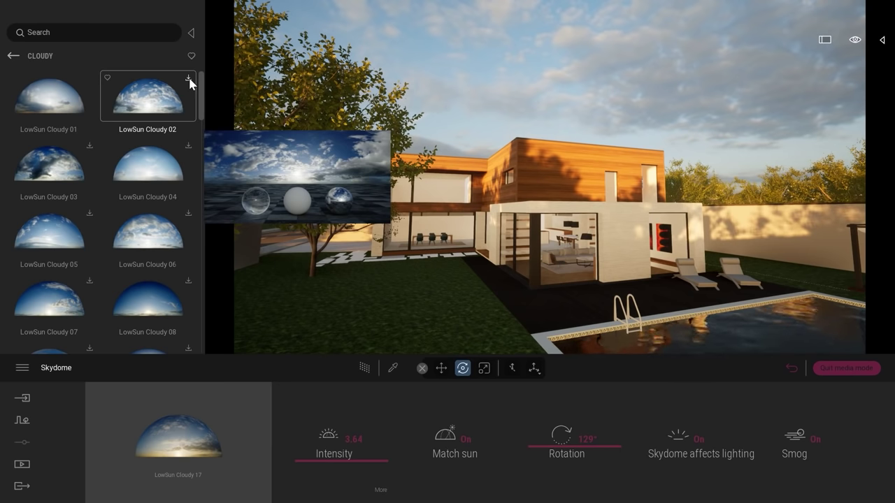
pyautogui.moveTo(201, 90); pyautogui.dragTo(201, 283)
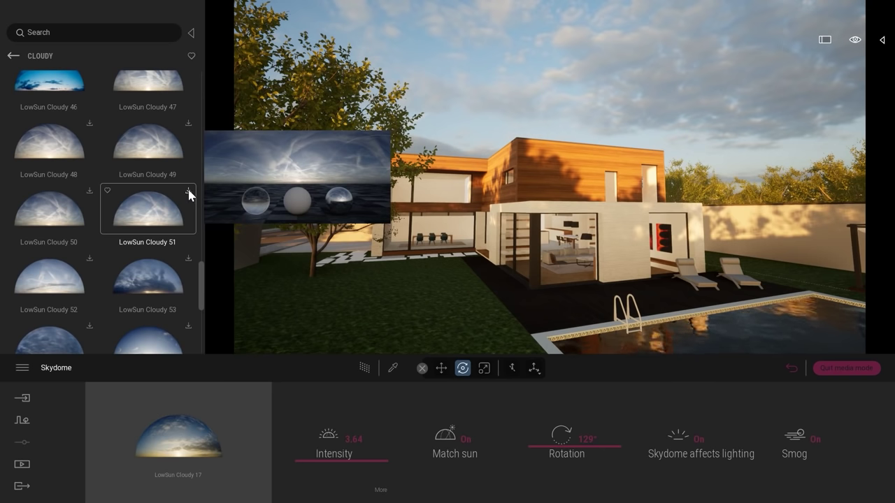
pyautogui.click(12, 56)
pyautogui.click(61, 121)
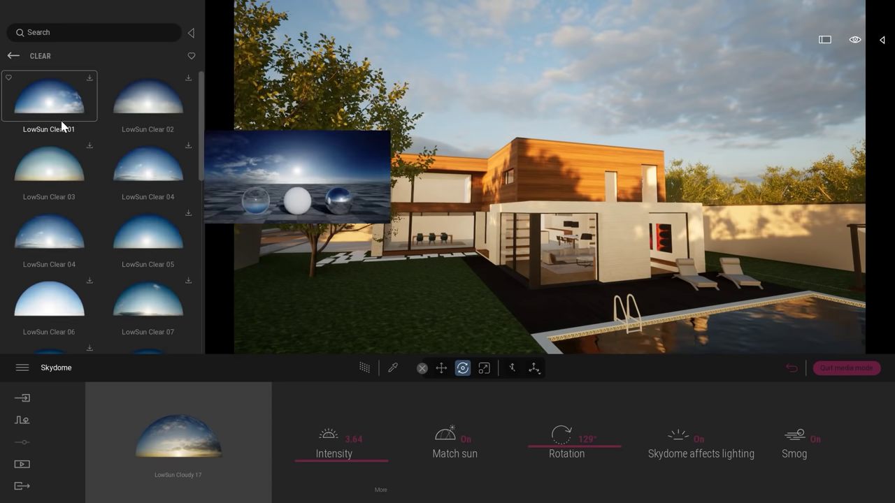
pyautogui.scroll(-3, 201, 130)
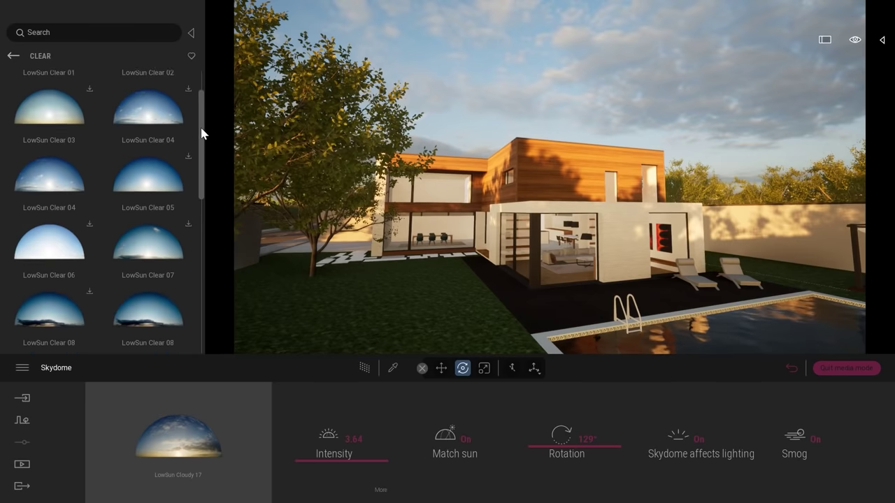
pyautogui.moveTo(210, 178); pyautogui.dragTo(212, 200)
# Step: Set the skydome rotation to 135° and frame the villa with the tree and pool in view
pyautogui.moveTo(48, 216); pyautogui.dragTo(460, 291)
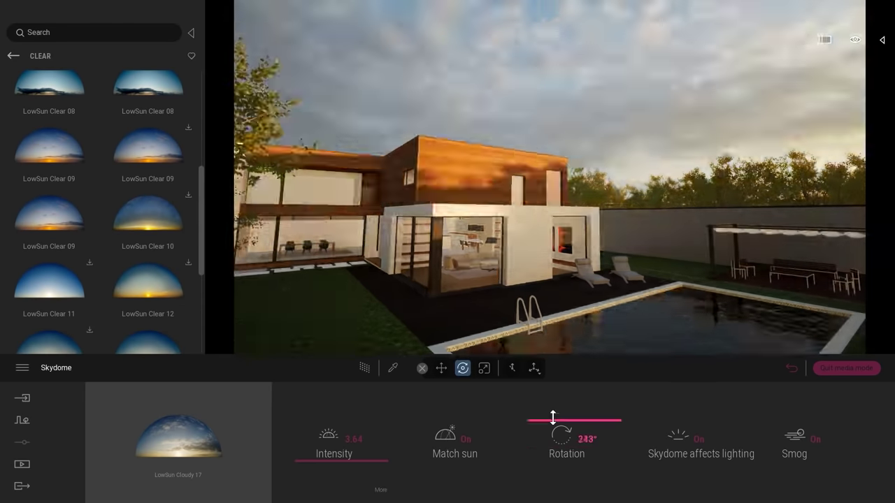
pyautogui.moveTo(553, 419); pyautogui.dragTo(543, 449)
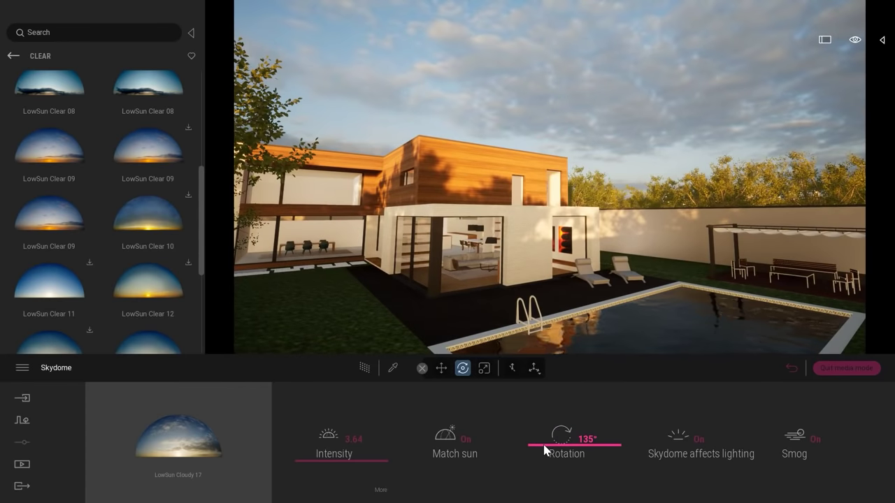
pyautogui.moveTo(604, 229); pyautogui.dragTo(536, 241, button='right')
# Step: Load the custom HDR file CM_LowSun_Cloudy_46_4K.hdr from the LowSun_Cloudy_46 folder as the image's skydome
pyautogui.moveTo(179, 404)
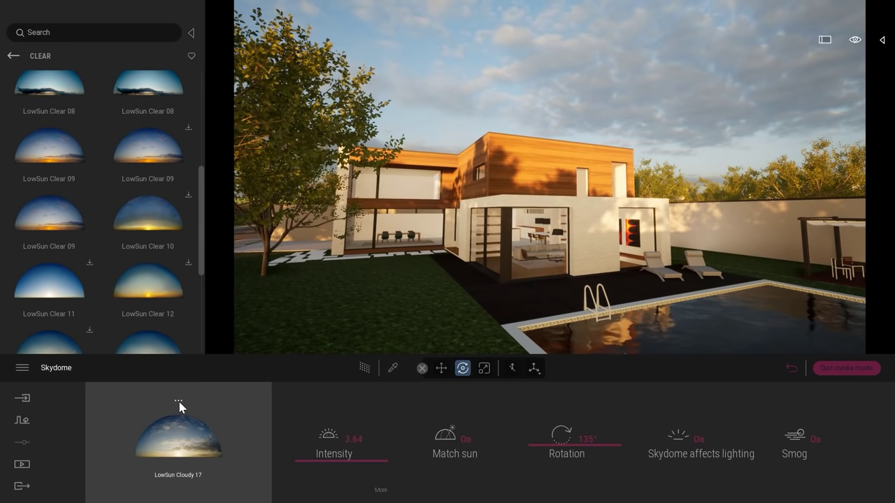
pyautogui.click(179, 403)
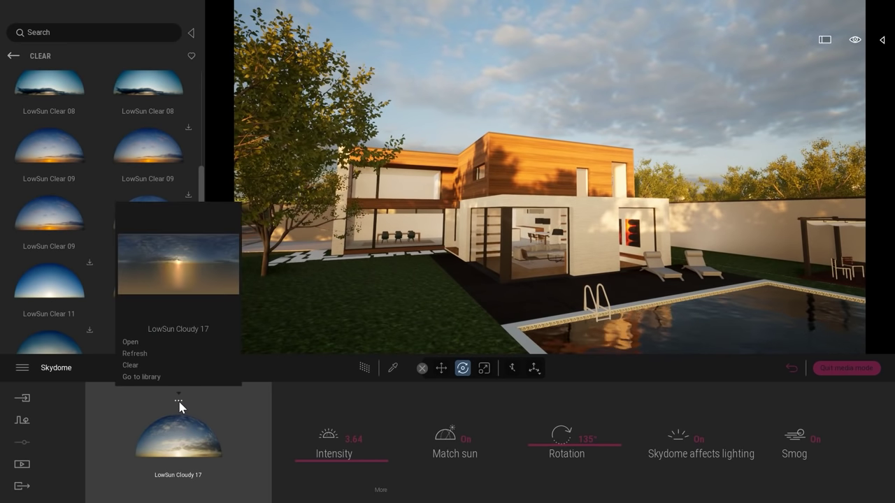
pyautogui.click(135, 341)
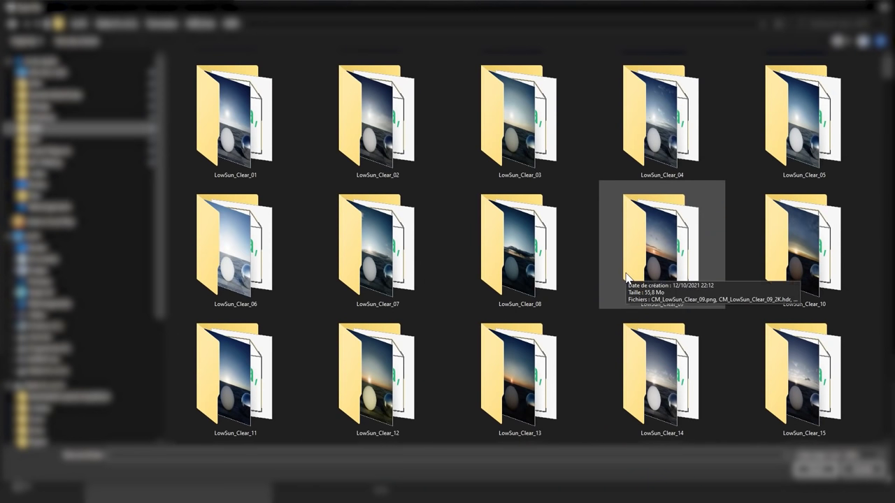
pyautogui.scroll(-3, 627, 278)
pyautogui.scroll(-9, 626, 279)
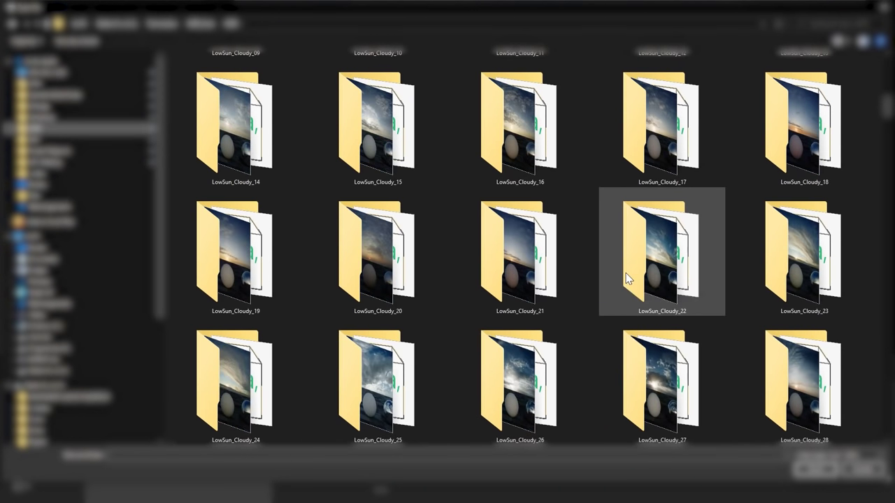
pyautogui.scroll(-3, 626, 279)
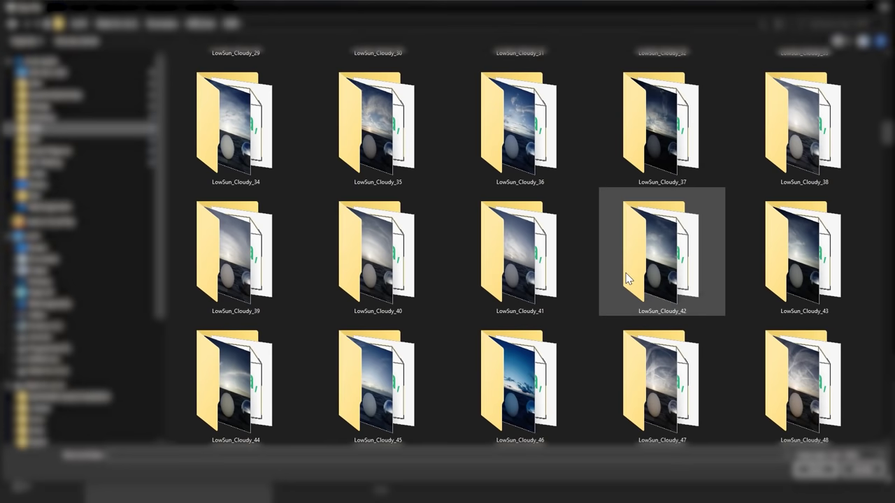
pyautogui.doubleClick(537, 139)
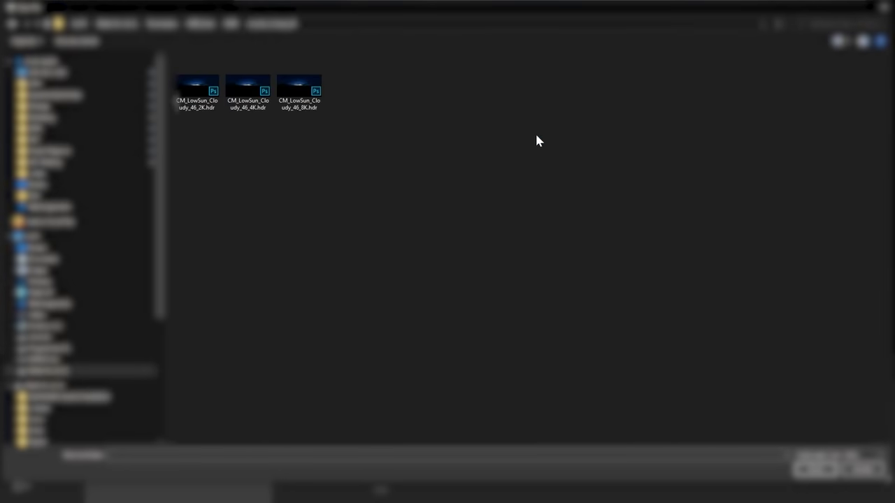
pyautogui.doubleClick(240, 86)
# Step: Adjust the custom skydome's rotation and intensity, using the Path Tracer to judge the lighting
pyautogui.moveTo(569, 454)
pyautogui.mouseDown()
pyautogui.moveTo(550, 410)
pyautogui.moveTo(551, 445)
pyautogui.mouseUp()
pyautogui.press('r')
pyautogui.moveTo(324, 470); pyautogui.dragTo(324, 442)
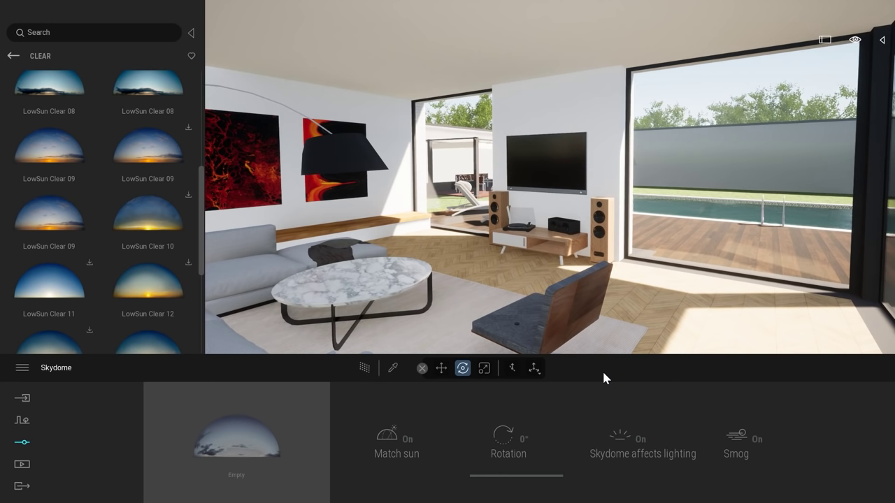
# Step: Create one panorama in the living room and a second one outside, facing the villa across the lawn and pool
pyautogui.click(22, 464)
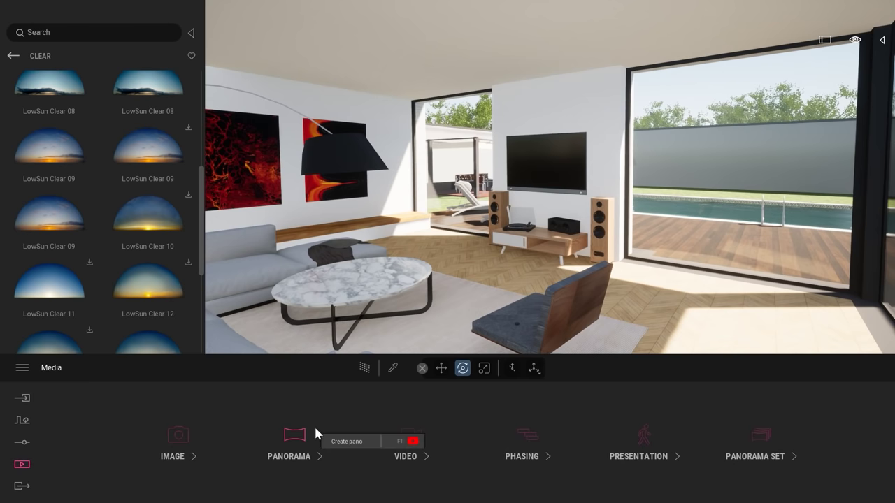
pyautogui.click(297, 436)
pyautogui.click(103, 432)
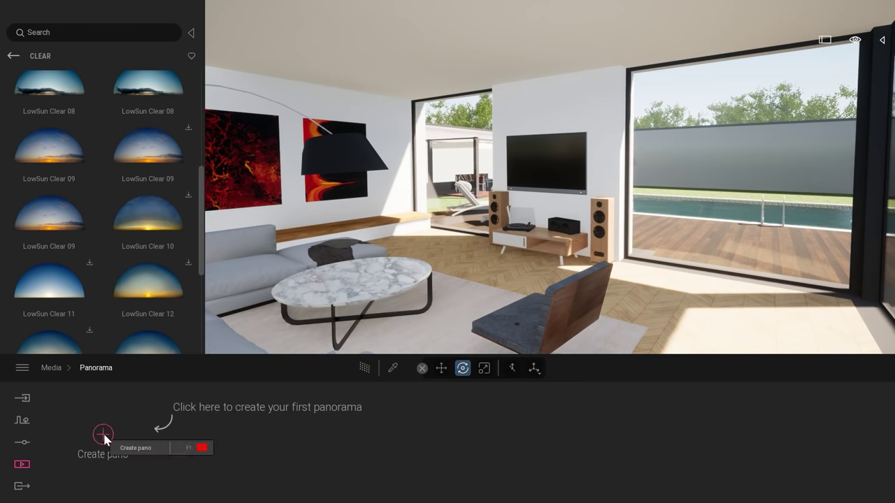
pyautogui.press('w')
pyautogui.moveTo(668, 199); pyautogui.dragTo(573, 203, button='right')
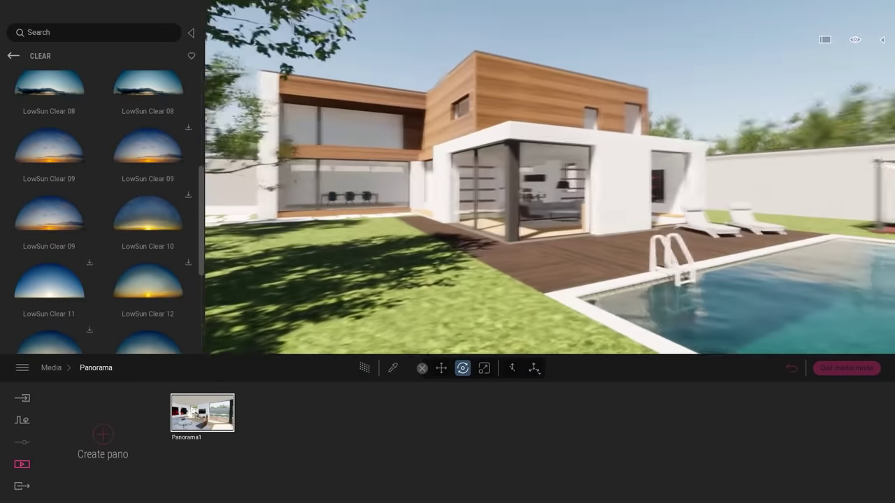
pyautogui.click(103, 434)
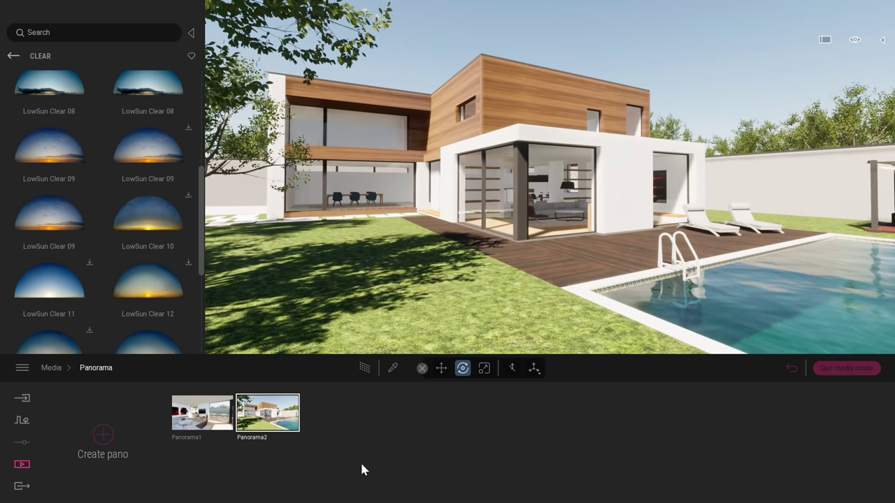
# Step: Enable the Path Tracer for both the exterior panorama and the living room panorama
pyautogui.click(364, 369)
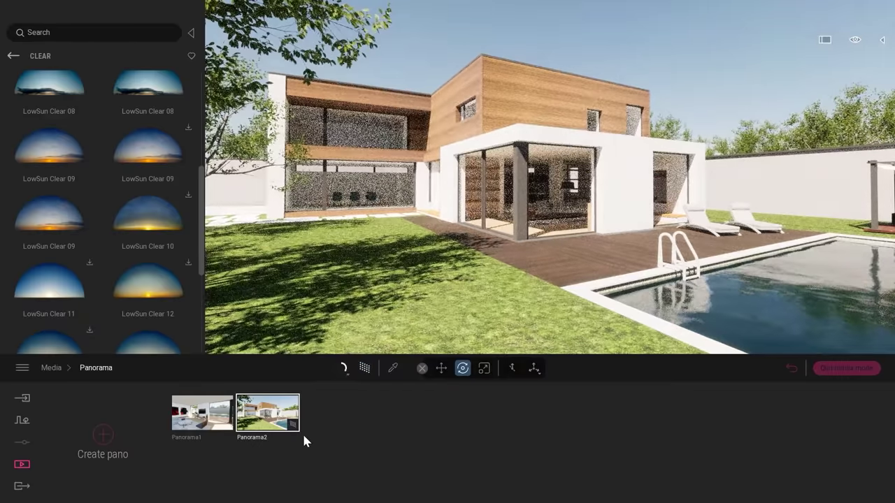
pyautogui.moveTo(275, 444)
pyautogui.click(223, 428)
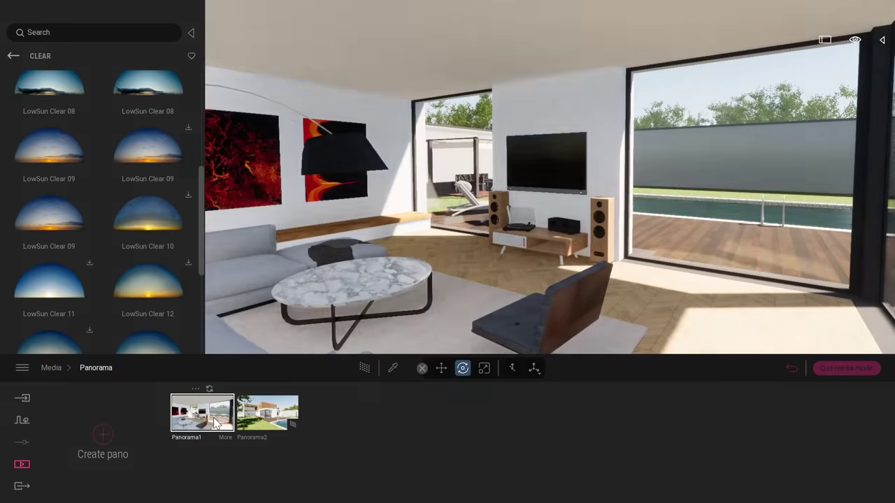
pyautogui.click(364, 369)
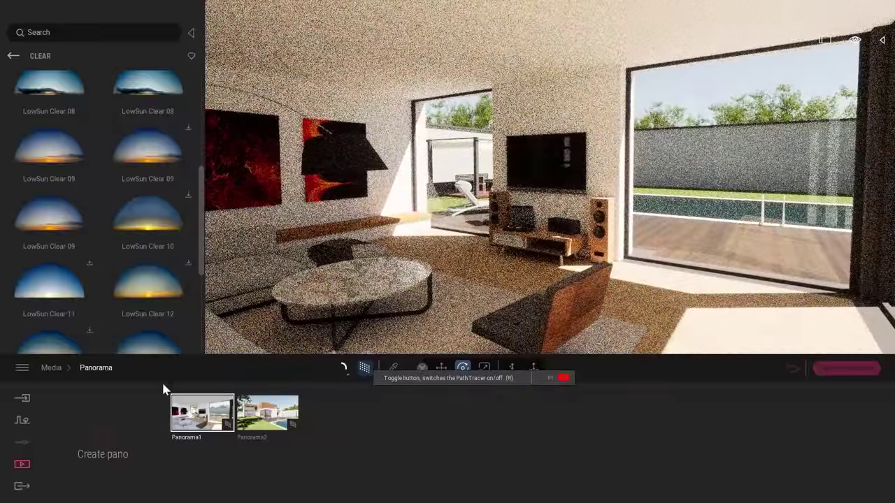
# Step: Create a panorama set containing Panorama1 and Panorama2, and preview both views
pyautogui.click(51, 369)
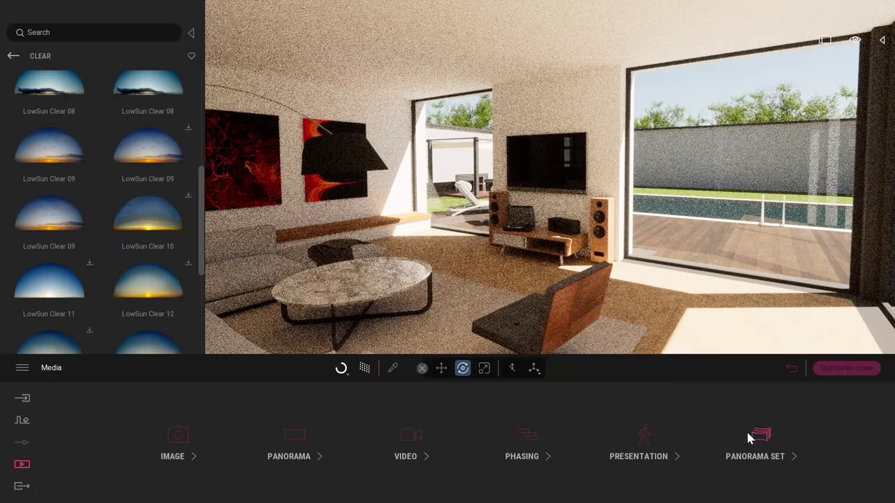
pyautogui.click(766, 442)
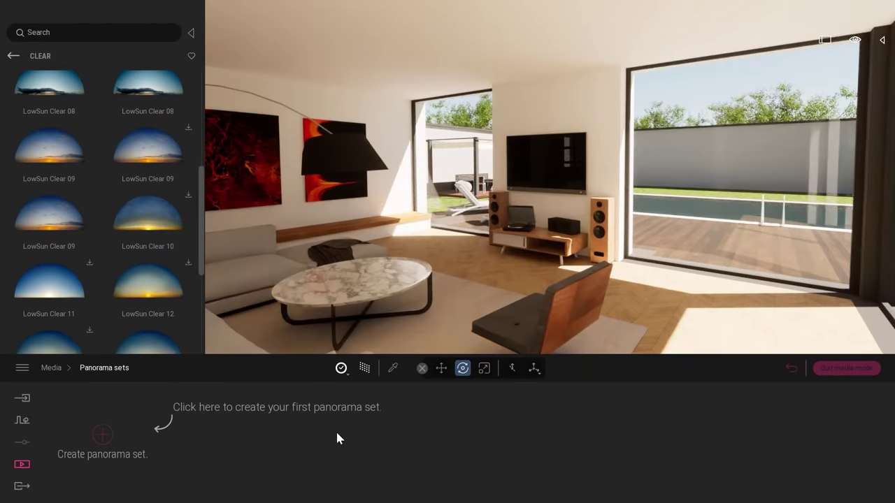
pyautogui.click(104, 434)
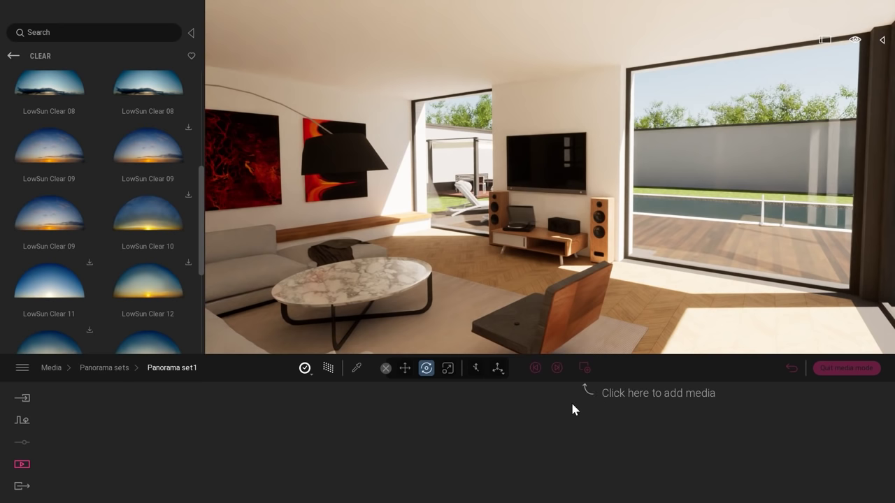
pyautogui.click(585, 368)
pyautogui.moveTo(327, 155); pyautogui.dragTo(422, 430)
pyautogui.moveTo(386, 158); pyautogui.dragTo(566, 447)
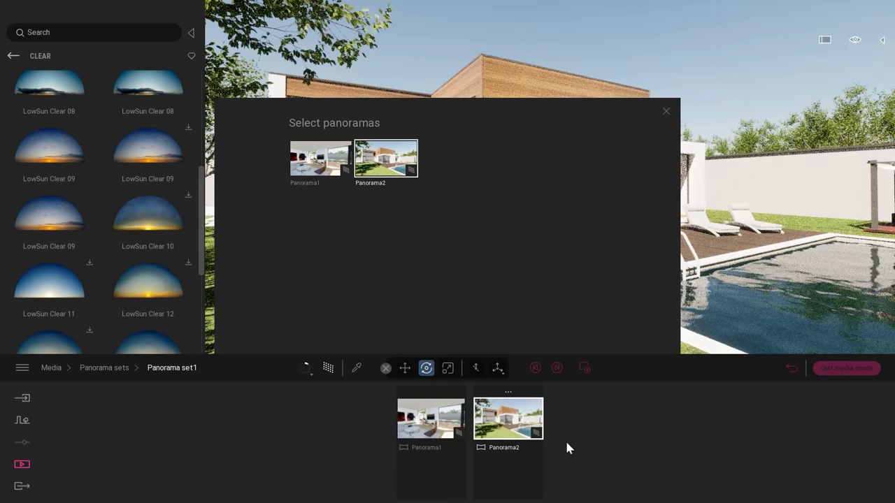
pyautogui.click(666, 113)
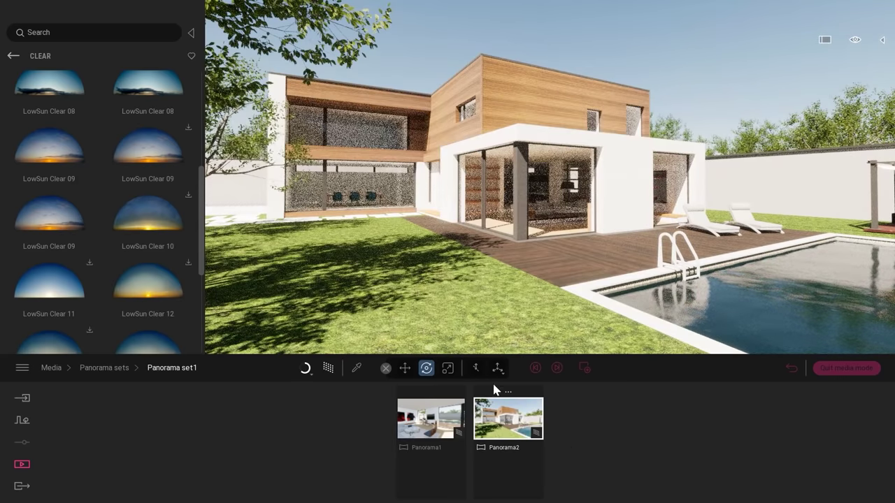
pyautogui.click(434, 424)
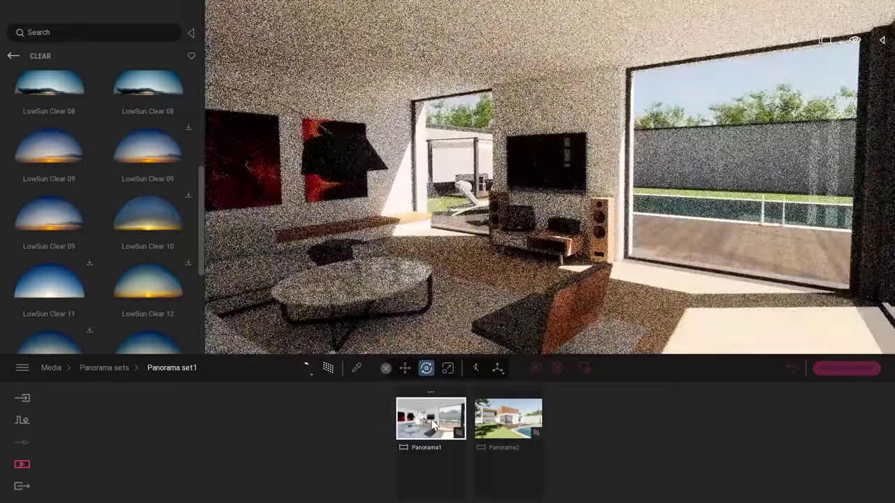
pyautogui.click(498, 417)
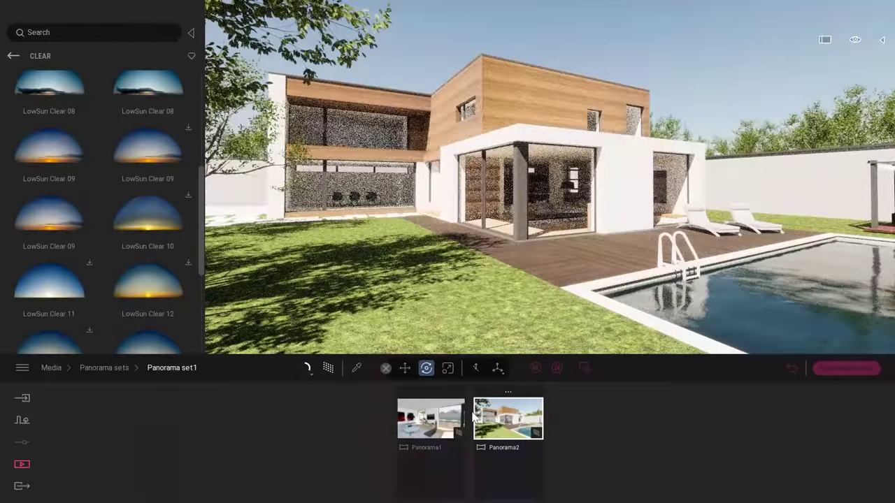
# Step: Export Panorama set1 to the cloud with a 360 resolution of 6K
pyautogui.click(23, 487)
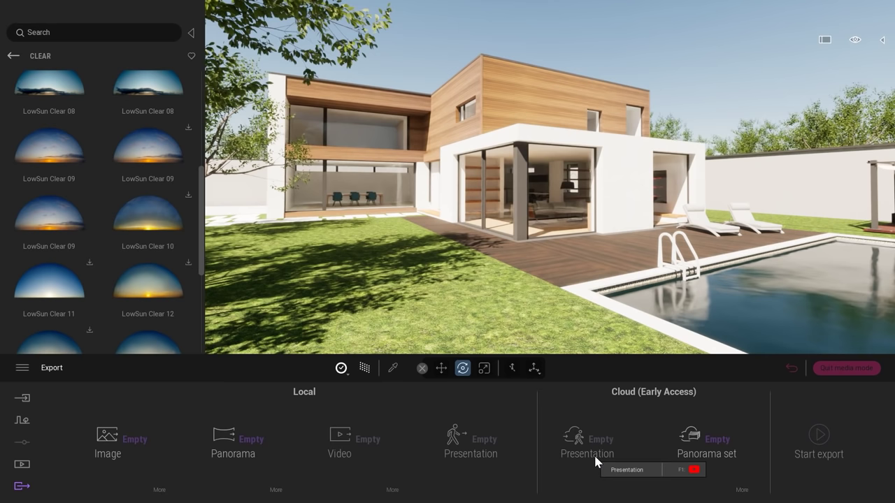
pyautogui.click(716, 447)
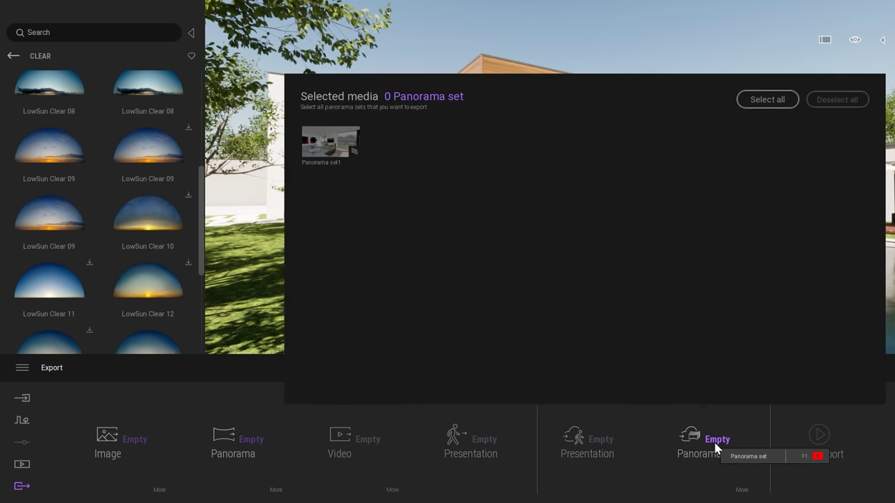
pyautogui.click(327, 133)
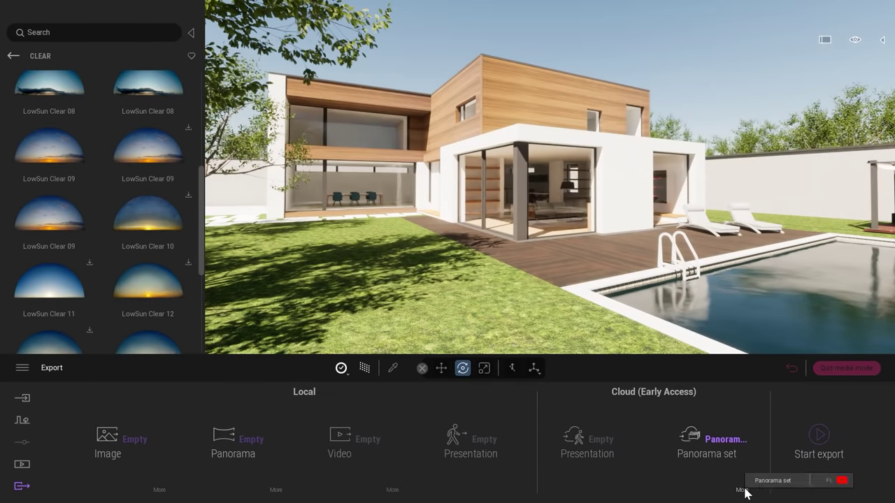
pyautogui.click(742, 488)
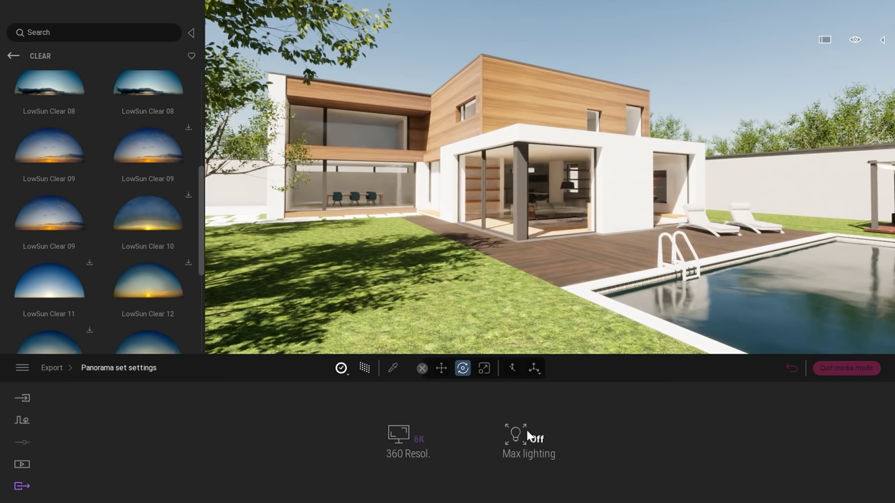
pyautogui.click(391, 437)
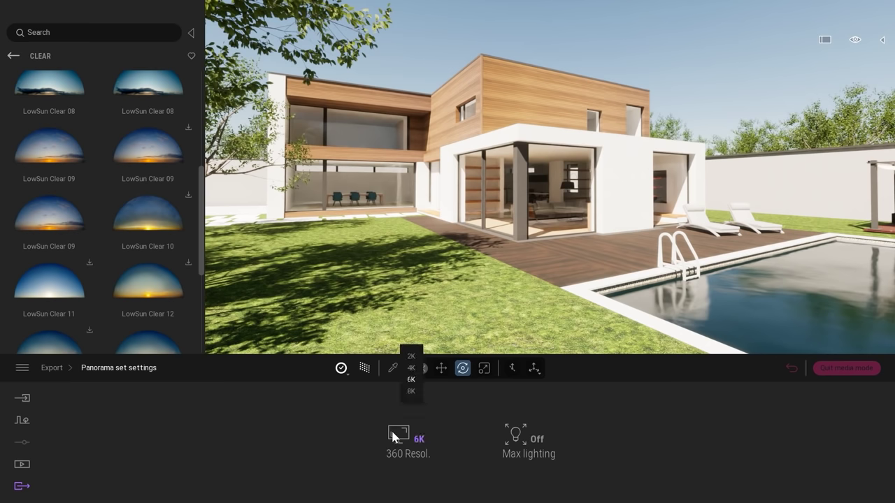
pyautogui.click(411, 379)
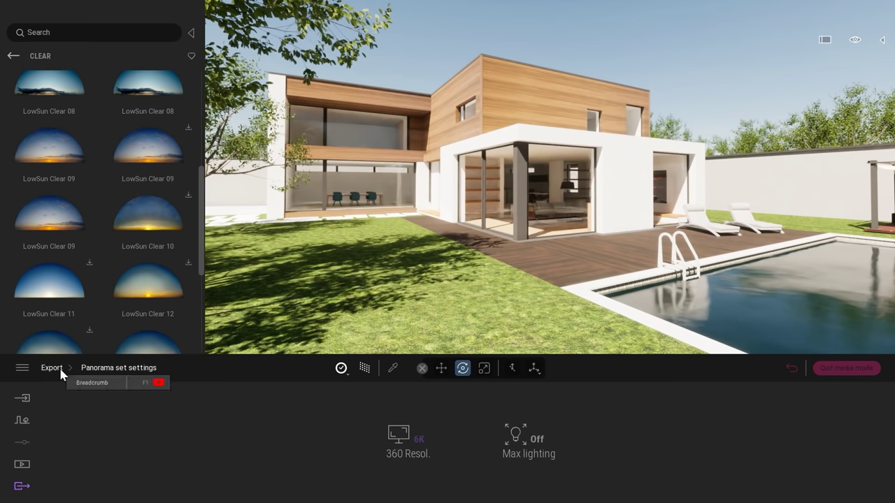
pyautogui.click(398, 435)
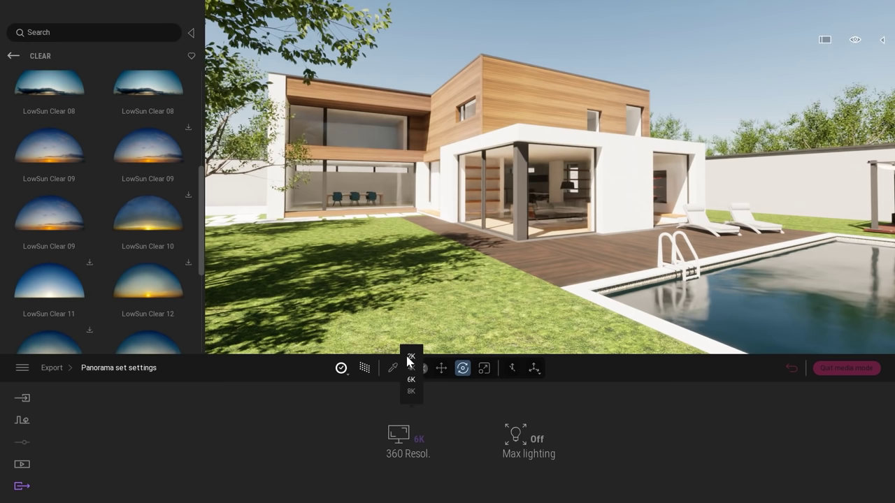
pyautogui.click(411, 379)
pyautogui.click(57, 369)
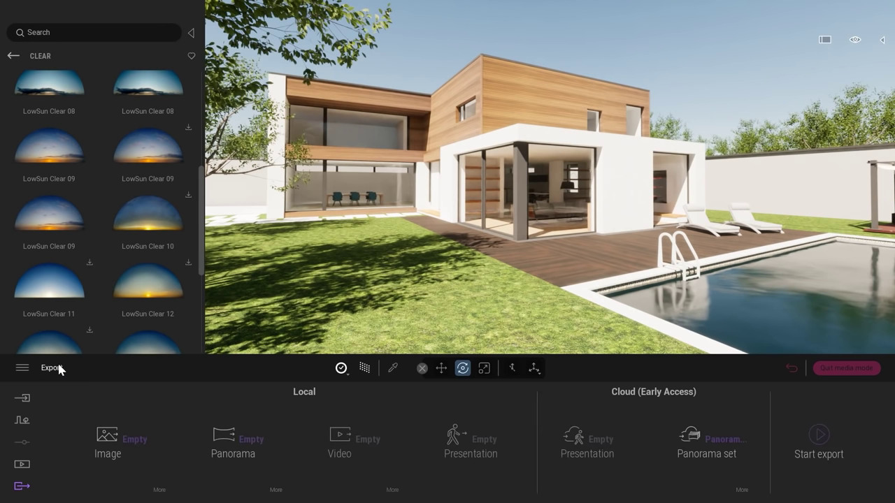
pyautogui.click(822, 440)
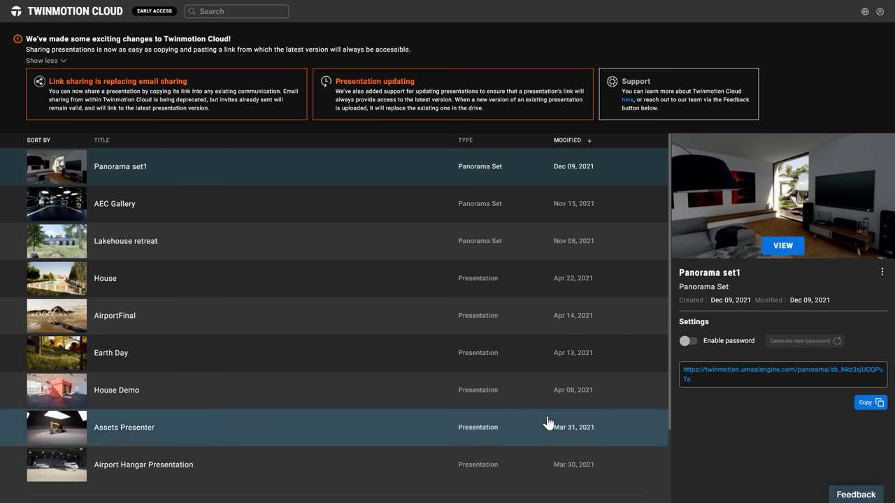
# Step: In Twinmotion Cloud, copy the share link of Panorama set1 and switch its password protection on and back off
pyautogui.click(870, 409)
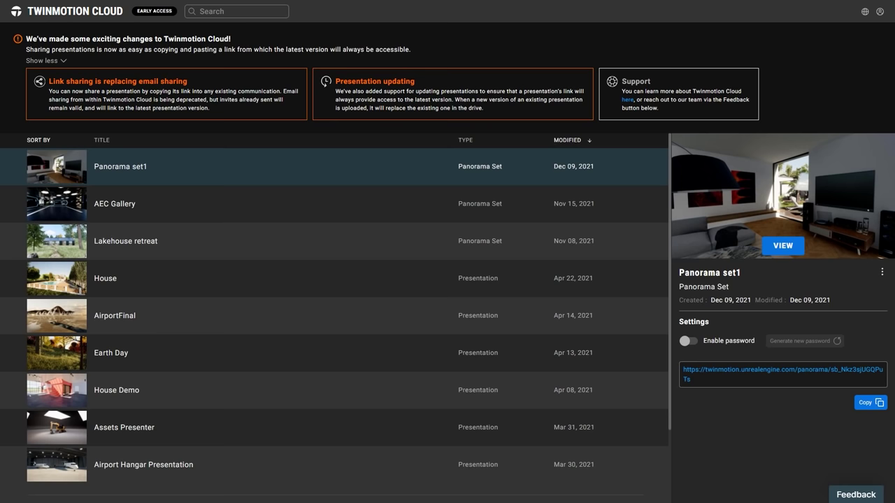
pyautogui.click(688, 342)
pyautogui.click(688, 342)
# Step: Open Panorama set1 in the online viewer, review the navigation controls and look around the living room
pyautogui.click(49, 60)
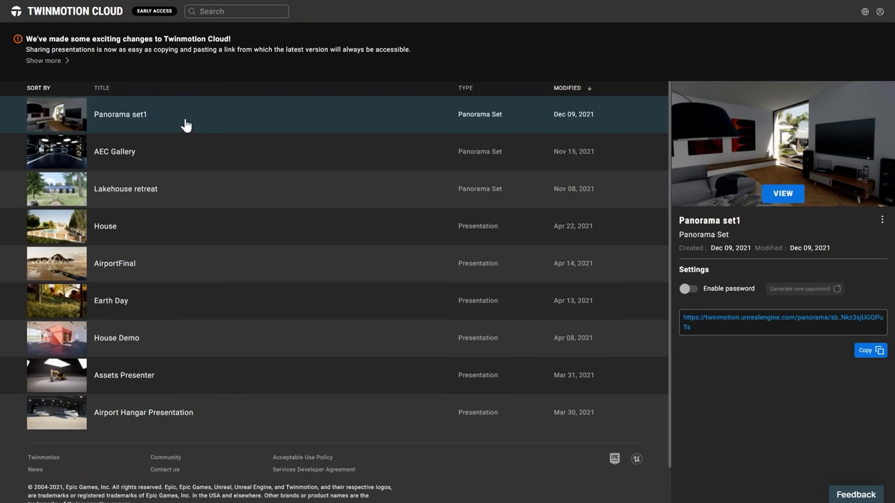
pyautogui.click(783, 195)
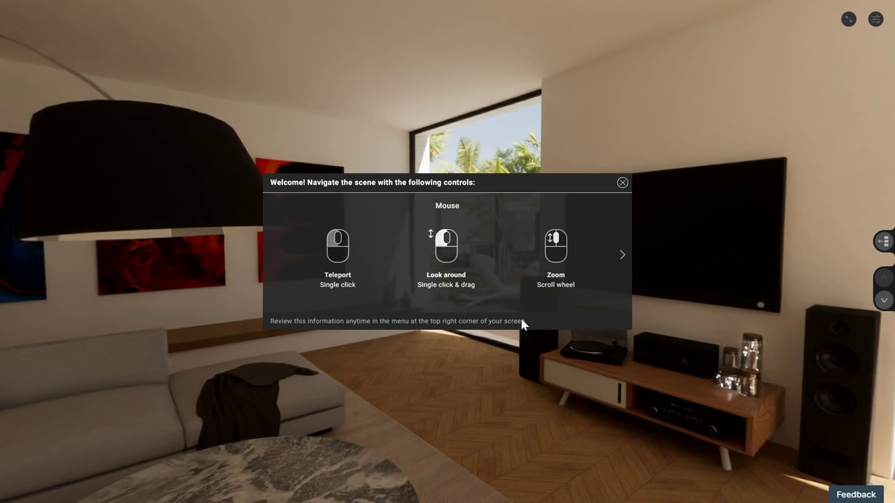
pyautogui.click(621, 255)
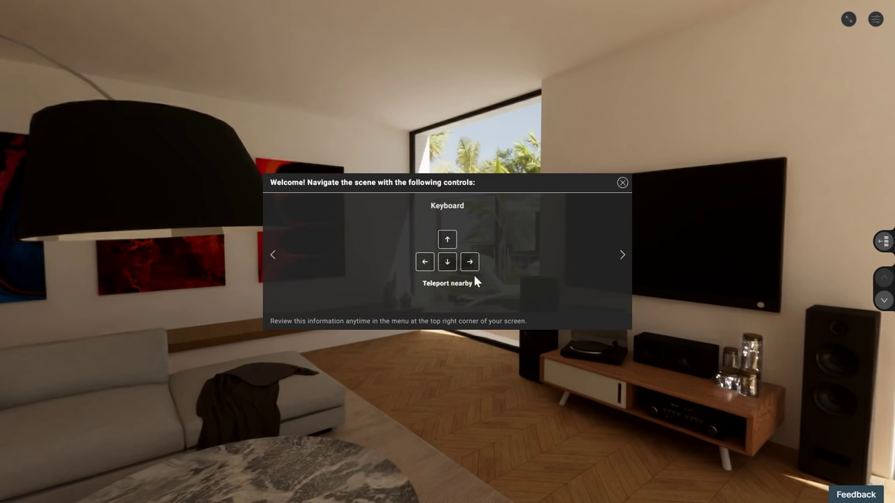
pyautogui.click(624, 183)
pyautogui.moveTo(619, 297); pyautogui.dragTo(681, 422)
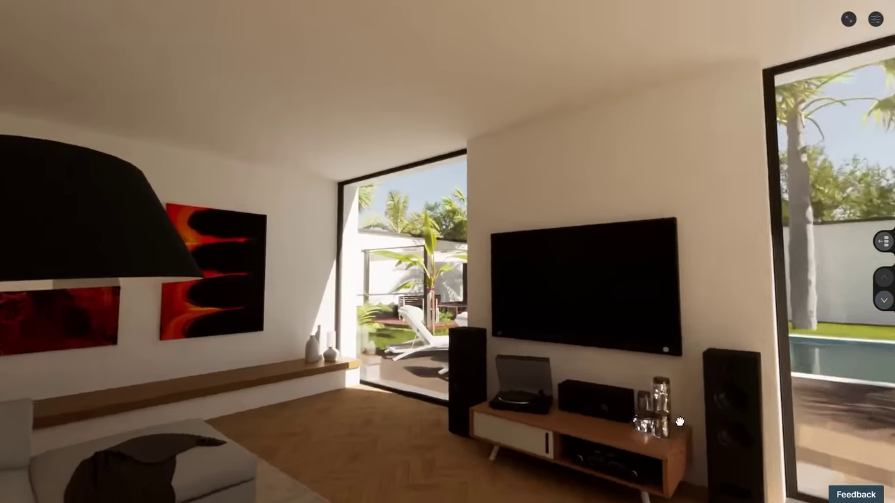
# Step: Look around the living room panorama, show the media strip and view the villa in the exterior panorama
pyautogui.moveTo(288, 343); pyautogui.dragTo(198, 335)
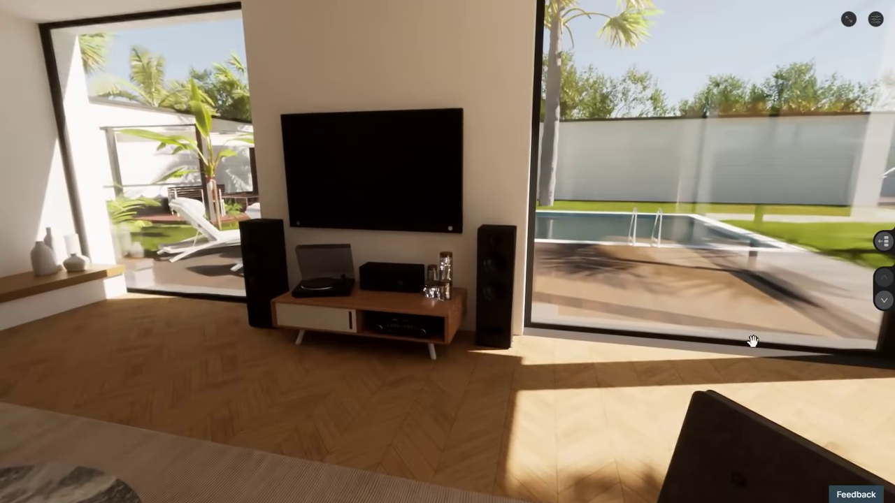
pyautogui.click(883, 242)
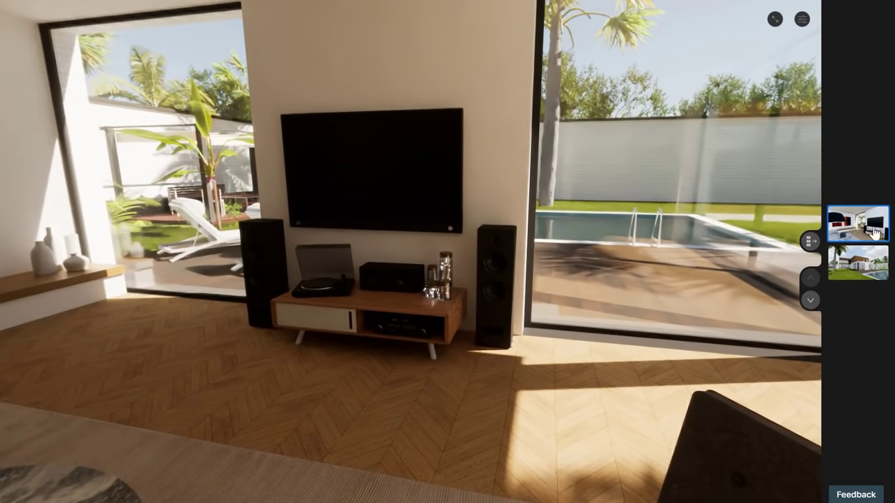
pyautogui.moveTo(377, 227); pyautogui.dragTo(666, 255)
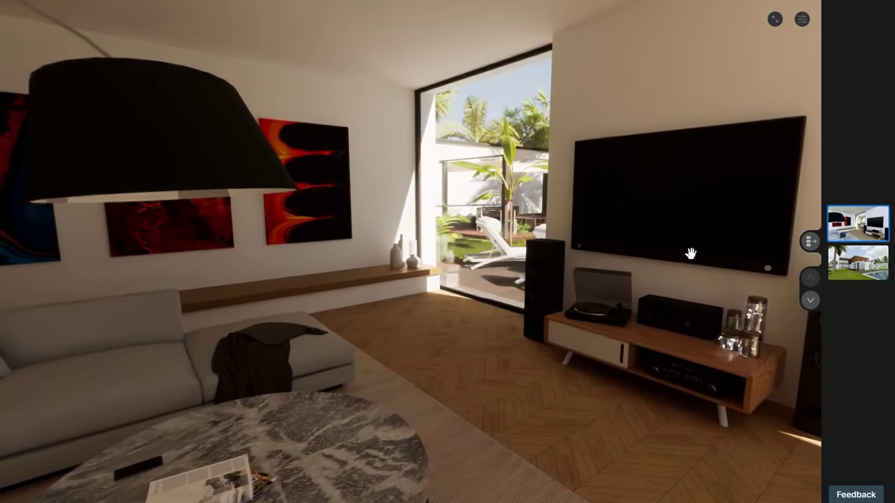
pyautogui.click(857, 267)
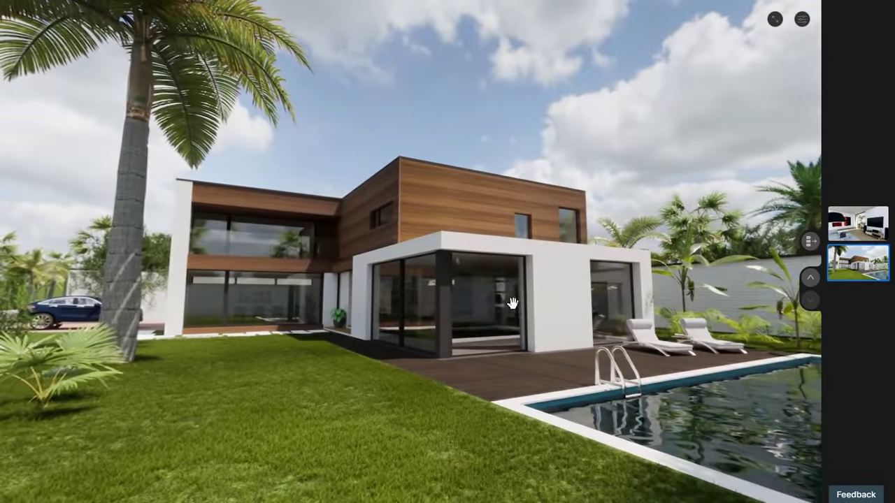
pyautogui.moveTo(511, 302); pyautogui.dragTo(513, 279)
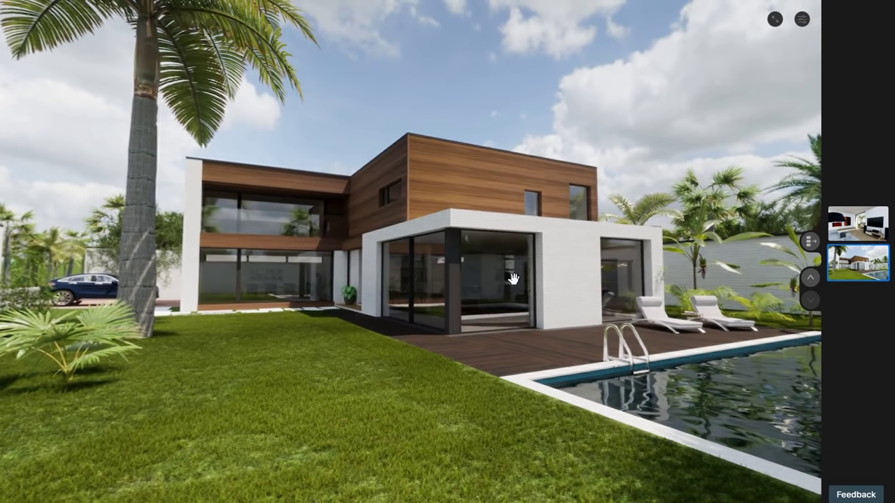
# Step: Hide the media strip, return to the living room panorama and look around from the TV wall to the pool windows
pyautogui.click(809, 241)
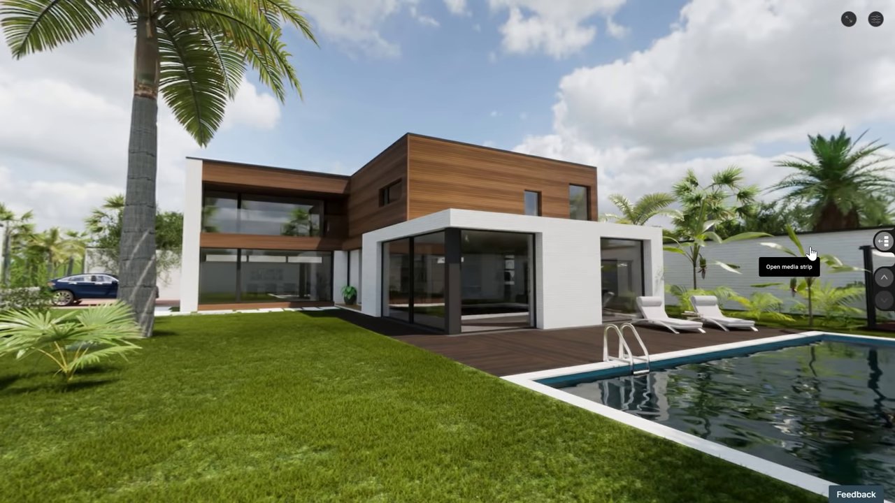
pyautogui.click(884, 277)
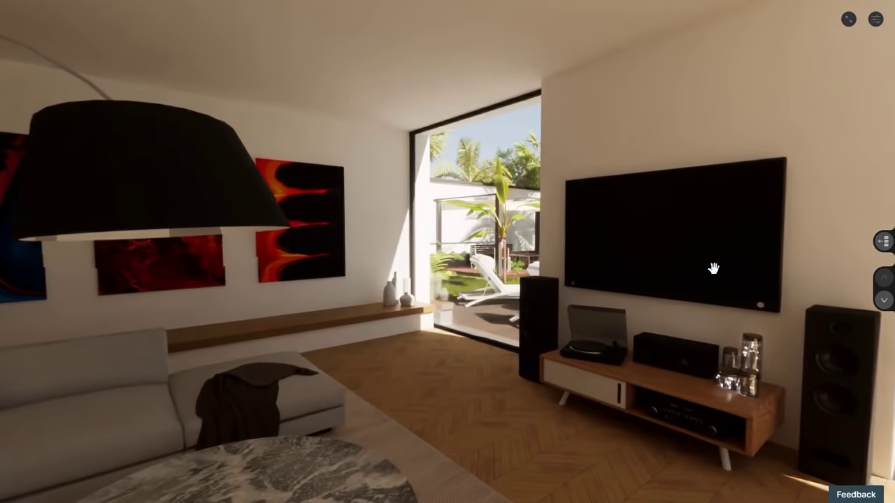
pyautogui.moveTo(713, 264); pyautogui.dragTo(225, 196)
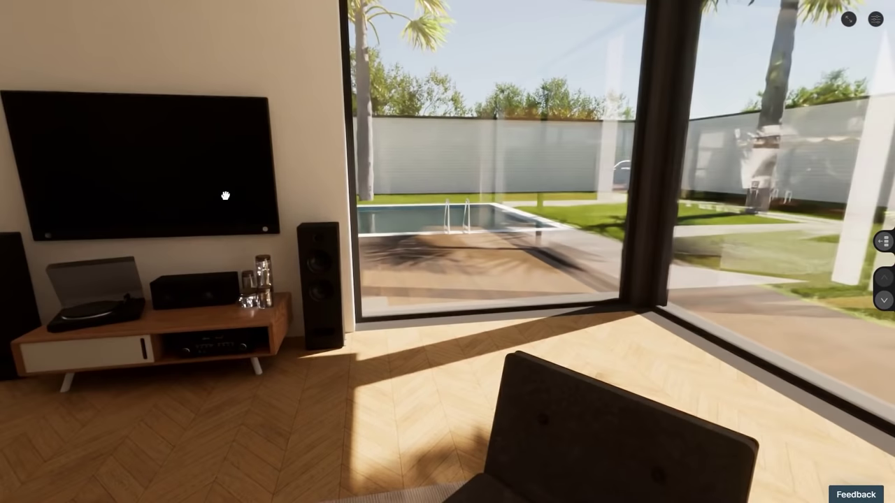
pyautogui.moveTo(594, 240)
pyautogui.mouseDown()
pyautogui.moveTo(249, 401)
pyautogui.moveTo(622, 362)
pyautogui.moveTo(718, 379)
pyautogui.mouseUp()
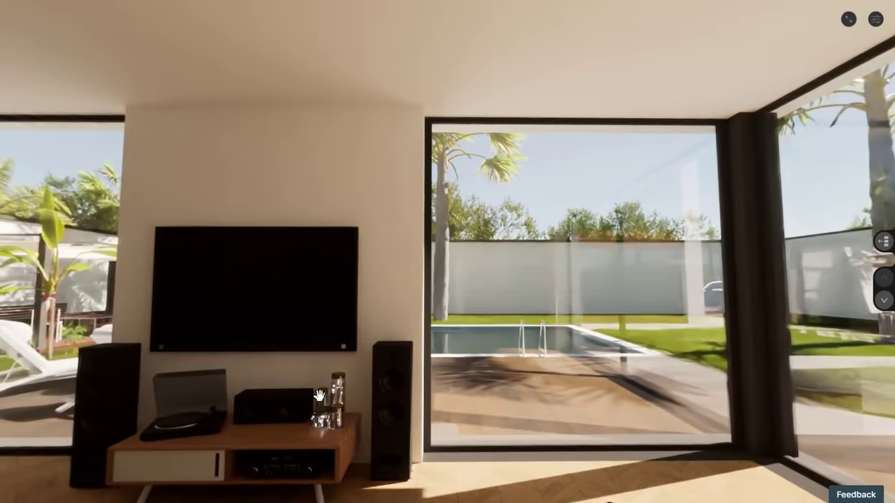
pyautogui.moveTo(320, 395); pyautogui.dragTo(671, 328)
pyautogui.moveTo(520, 299); pyautogui.dragTo(258, 278)
pyautogui.scroll(-5, 507, 205)
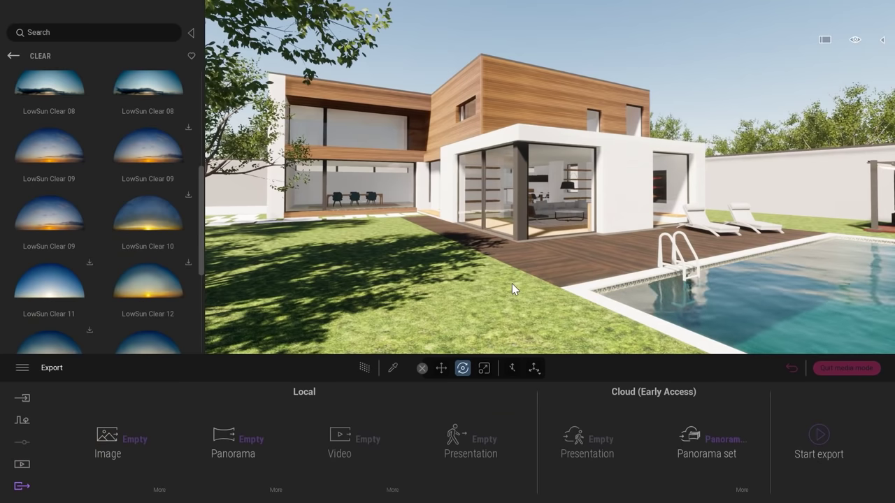
# Step: Back in Twinmotion, browse the library to the Quixel Megascans 3D plants and open the Flowerhead group of flowering plants
pyautogui.click(12, 58)
pyautogui.click(13, 58)
pyautogui.click(155, 253)
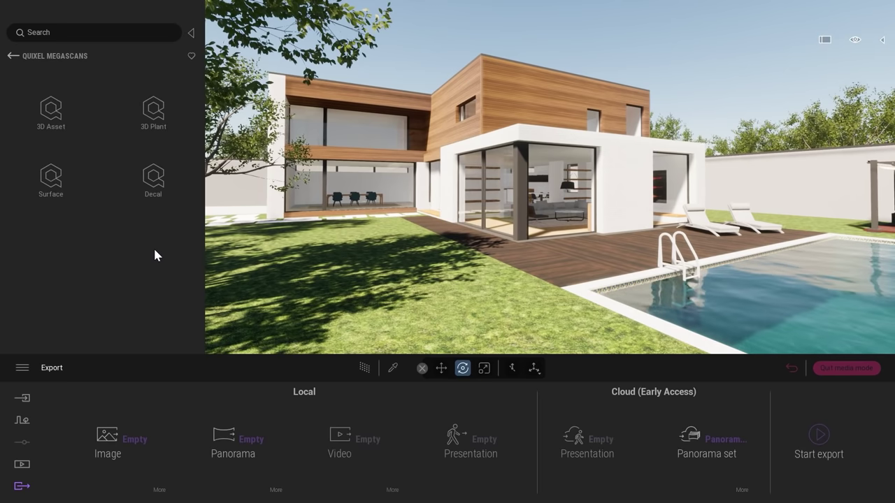
pyautogui.click(150, 120)
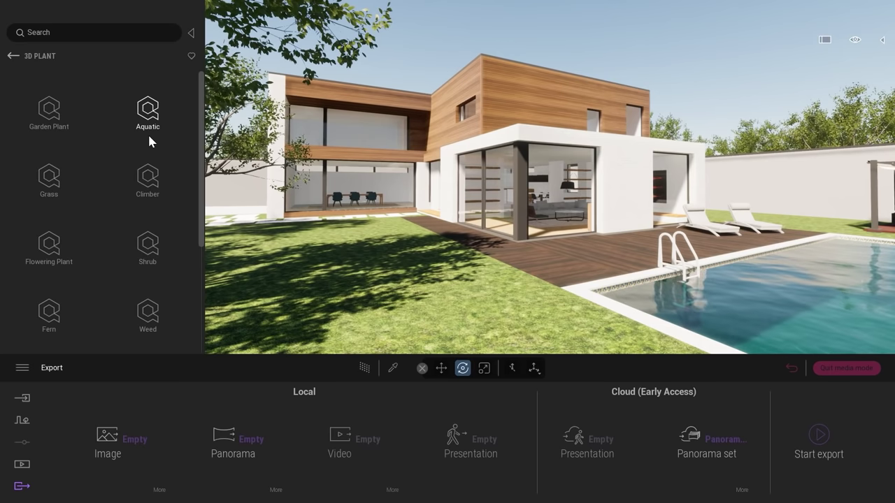
pyautogui.click(49, 246)
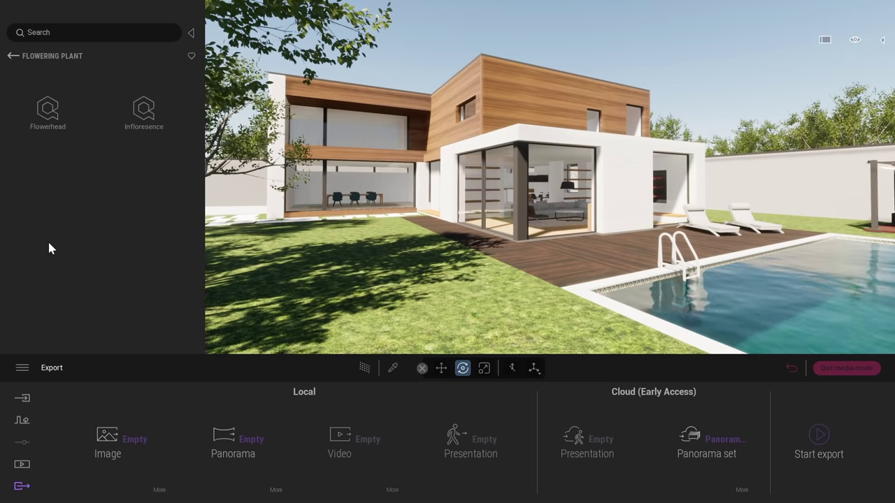
pyautogui.click(54, 124)
pyautogui.moveTo(53, 120)
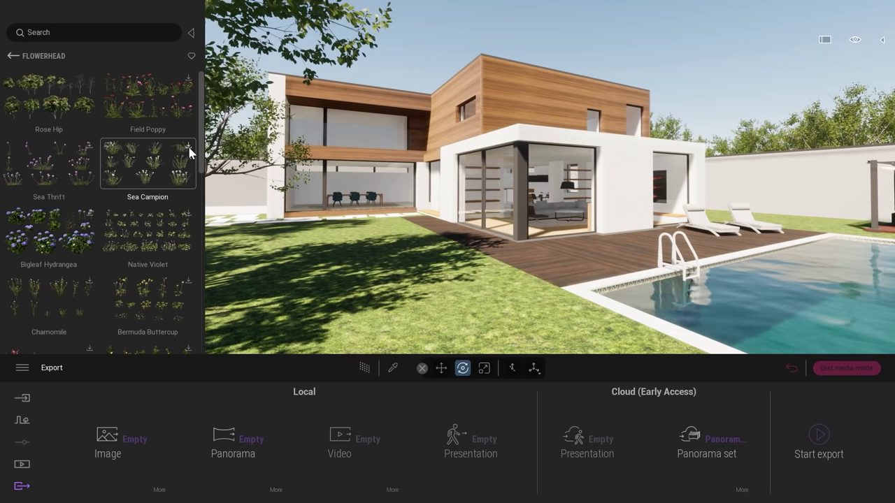
# Step: Create the individual variations of the Rose Hip plant and look through them
pyautogui.moveTo(42, 102)
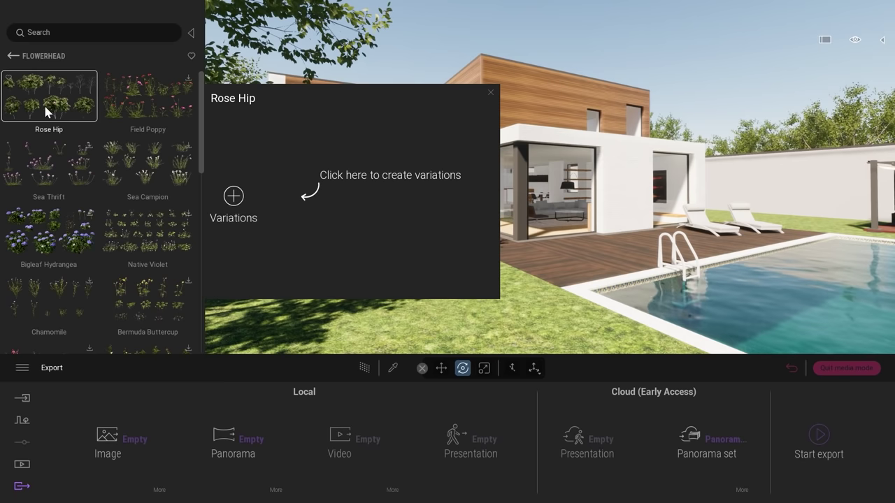
pyautogui.click(233, 196)
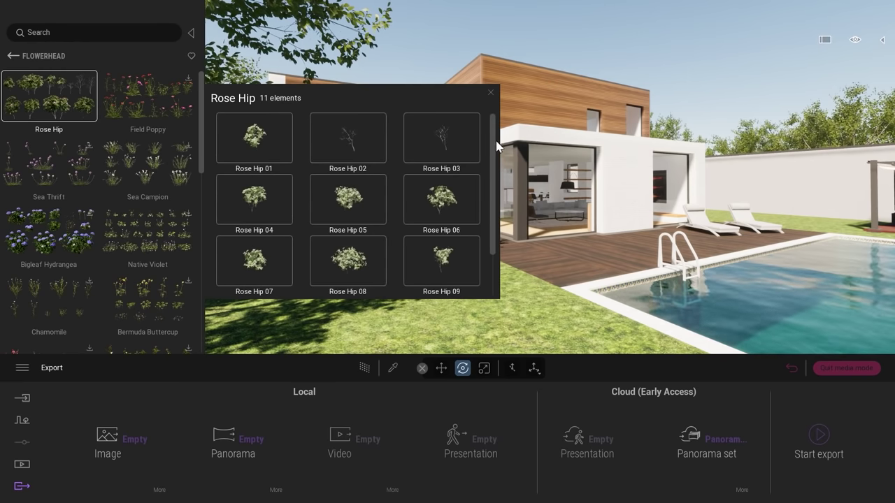
pyautogui.moveTo(492, 144)
pyautogui.mouseDown()
pyautogui.moveTo(494, 201)
pyautogui.moveTo(485, 141)
pyautogui.mouseUp()
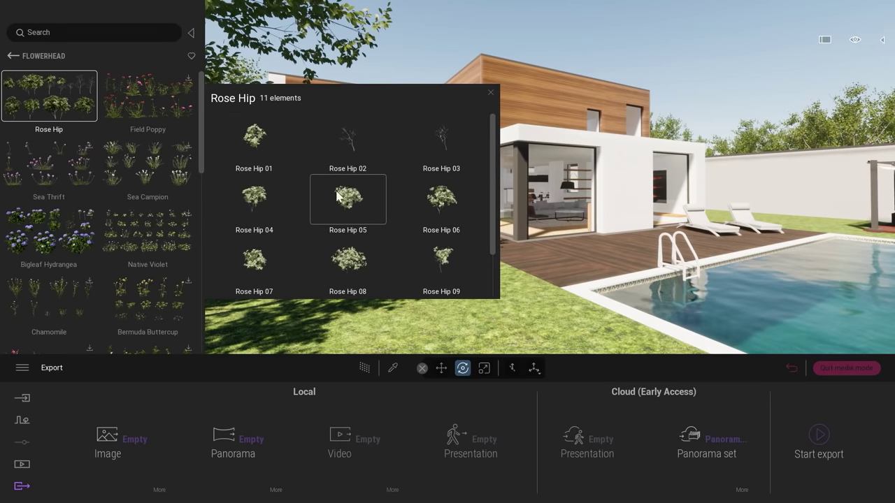
# Step: Place the Rose Hip 05 variation on the lawn beside the wooden deck and the pool corner
pyautogui.moveTo(348, 204); pyautogui.dragTo(450, 304)
pyautogui.moveTo(534, 307); pyautogui.dragTo(480, 308)
pyautogui.click(614, 246)
pyautogui.moveTo(614, 246); pyautogui.dragTo(592, 244, button='right')
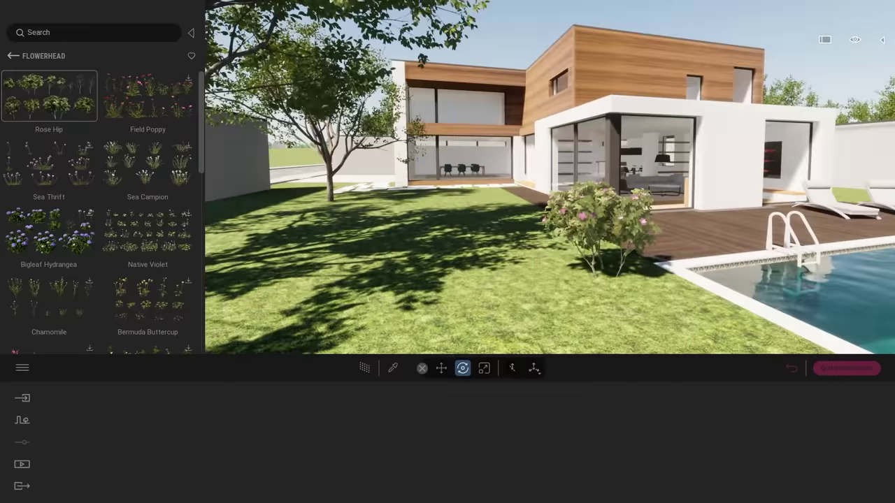
# Step: Place the whole set of Rose Hip variations on the lawn in front of the villa
pyautogui.click(40, 101)
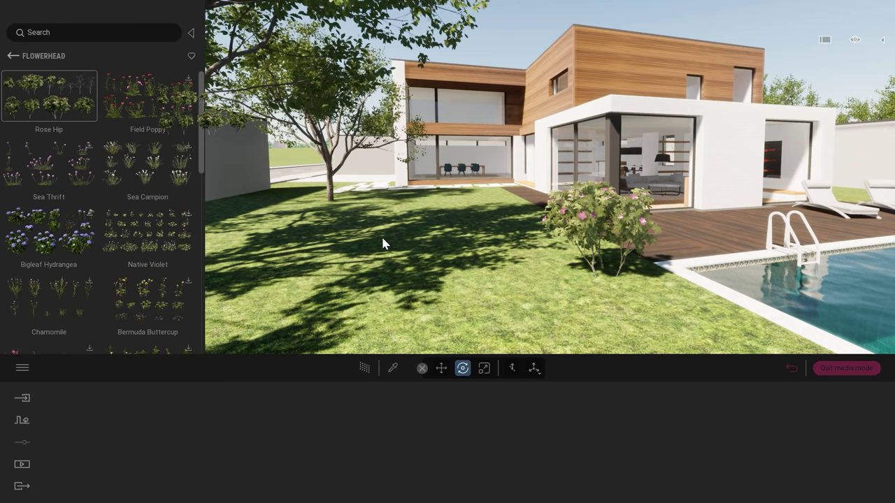
pyautogui.click(383, 242)
pyautogui.keyDown('shift'); pyautogui.moveTo(411, 200); pyautogui.dragTo(287, 193, button='middle'); pyautogui.keyUp('shift')
pyautogui.keyDown('shift'); pyautogui.moveTo(636, 189); pyautogui.dragTo(583, 154, button='middle'); pyautogui.keyUp('shift')
# Step: Move Rose Hip 05 and neighbouring bushes out of the cluster to the lawn's edge along the deck and pool
pyautogui.click(561, 203)
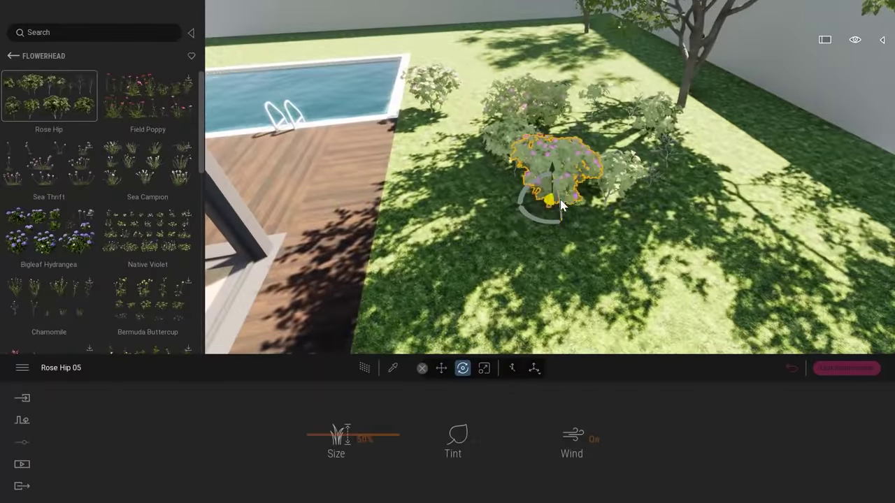
pyautogui.moveTo(547, 213); pyautogui.dragTo(391, 178)
pyautogui.click(529, 187)
pyautogui.moveTo(529, 186); pyautogui.dragTo(489, 308)
pyautogui.moveTo(530, 133); pyautogui.dragTo(492, 74)
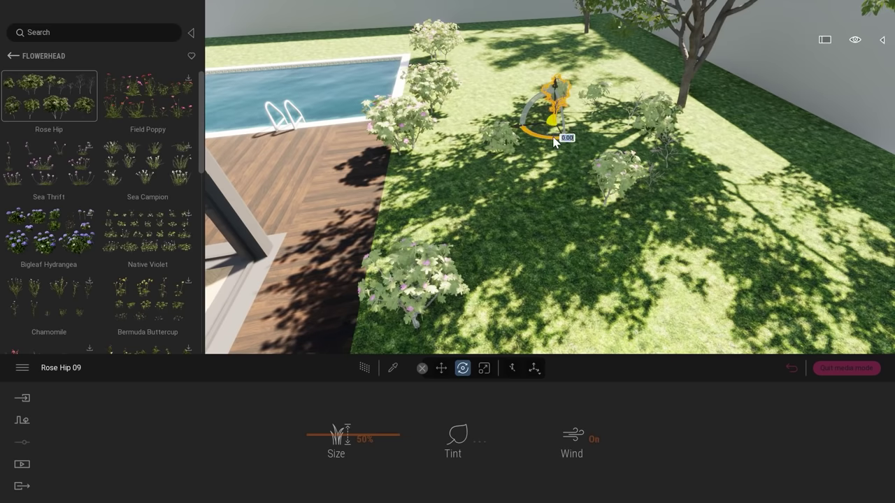
# Step: Move the Rose Hip 09 and Rose Hip 04 bushes across the lawn towards the tree by the garden wall
pyautogui.moveTo(556, 139); pyautogui.dragTo(657, 127)
pyautogui.click(608, 177)
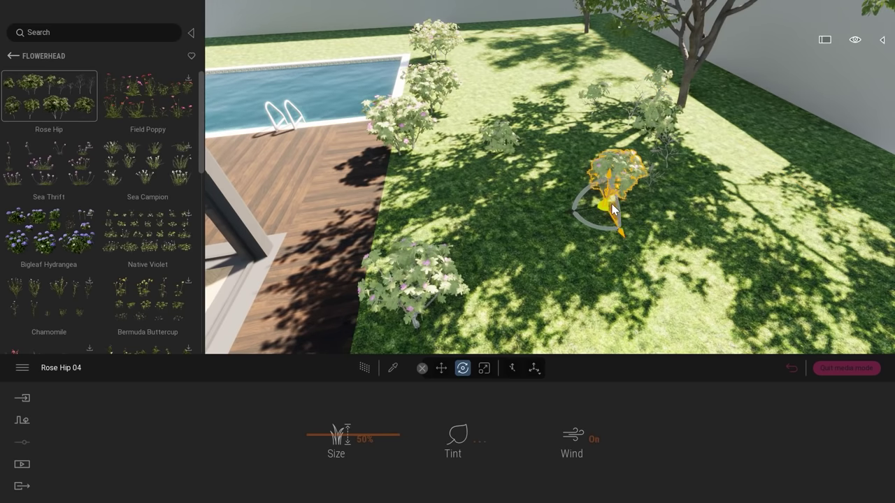
pyautogui.moveTo(609, 179); pyautogui.dragTo(704, 195)
pyautogui.click(492, 137)
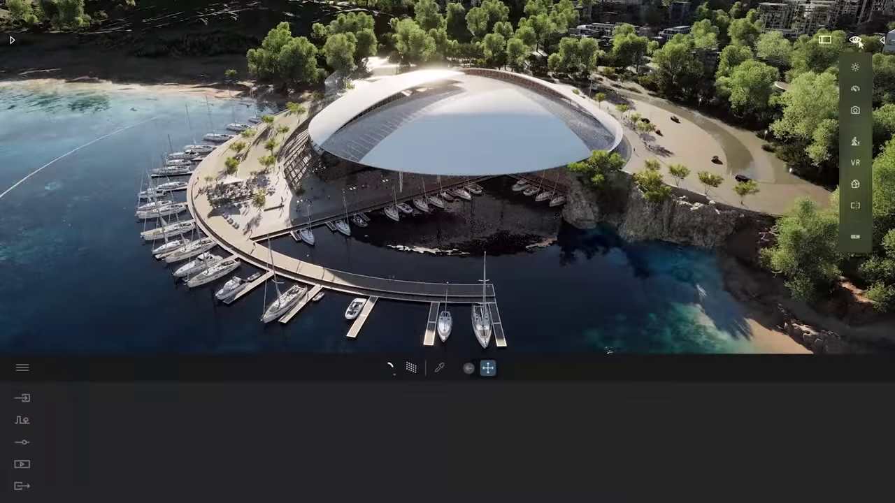
pyautogui.click(792, 151)
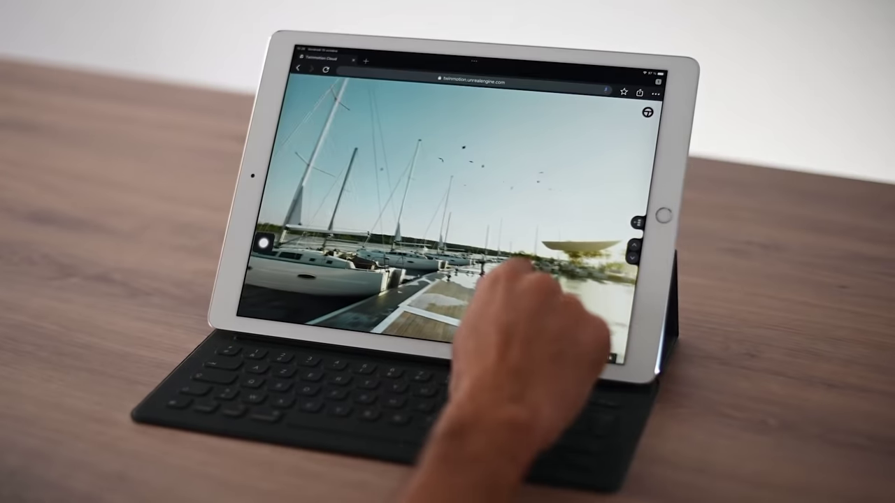
pyautogui.moveTo(520, 262); pyautogui.dragTo(462, 246)
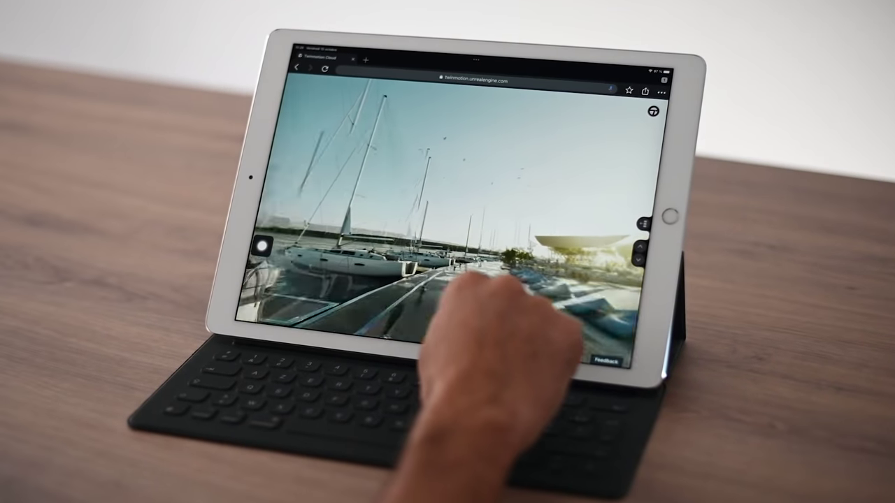
pyautogui.moveTo(590, 283); pyautogui.dragTo(349, 276)
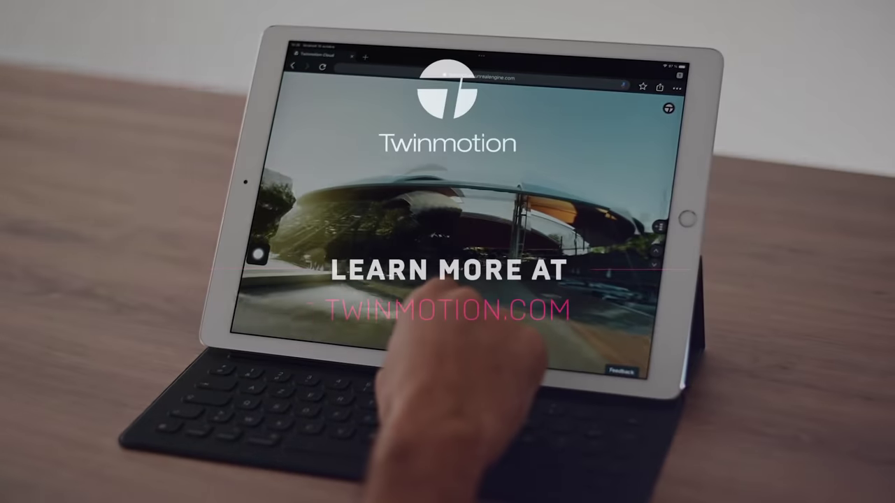